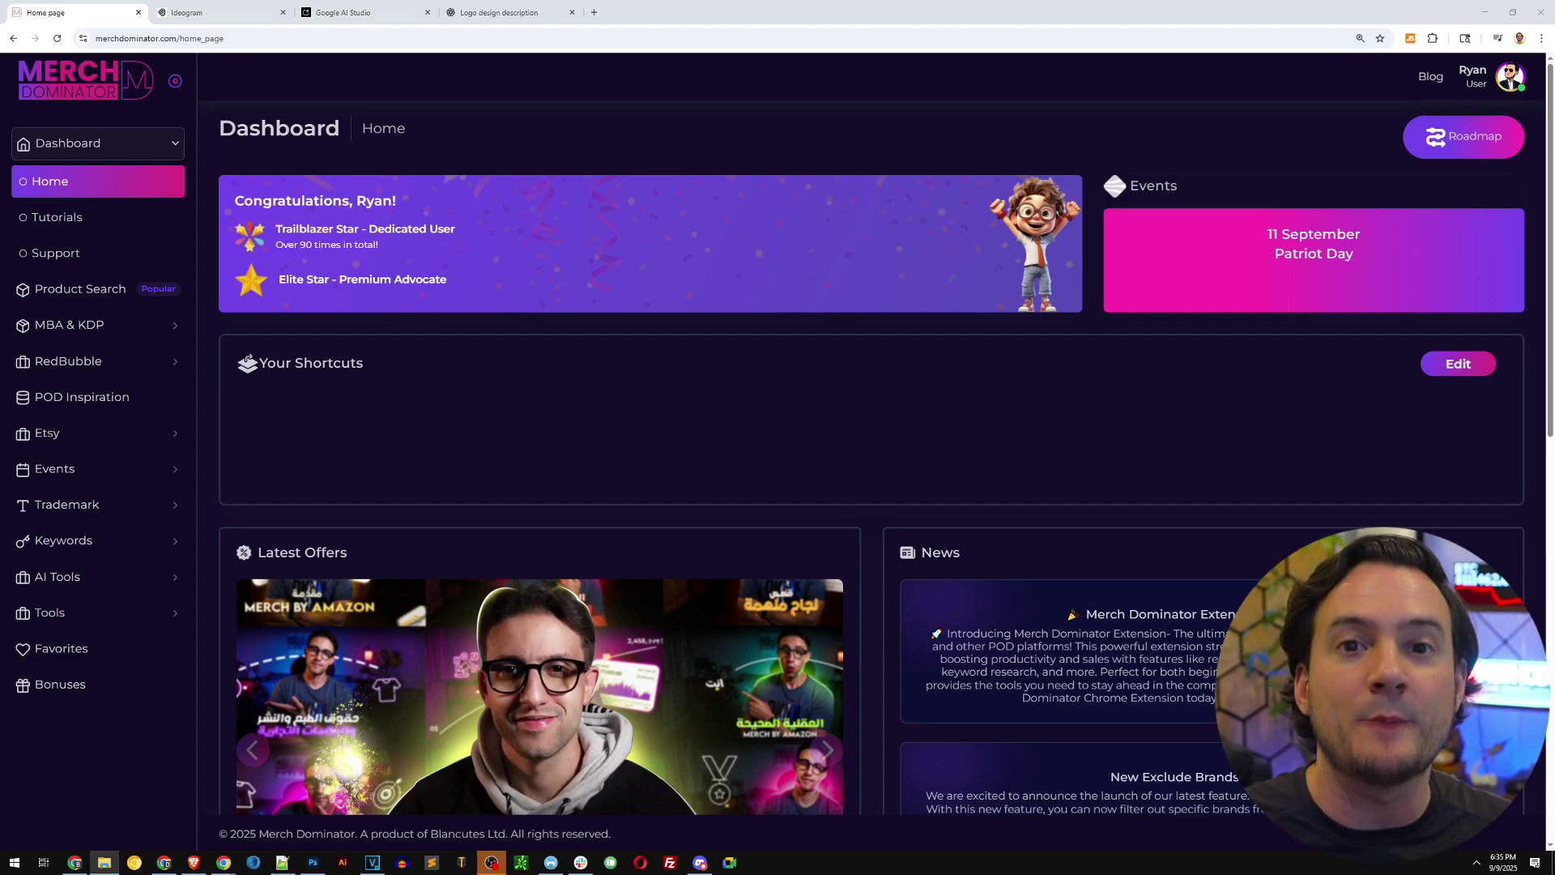
# Step: Zoom the Merch Dominator page in and expand MBA & KDP in the sidebar
pyautogui.hotkey('ctrl', '+')
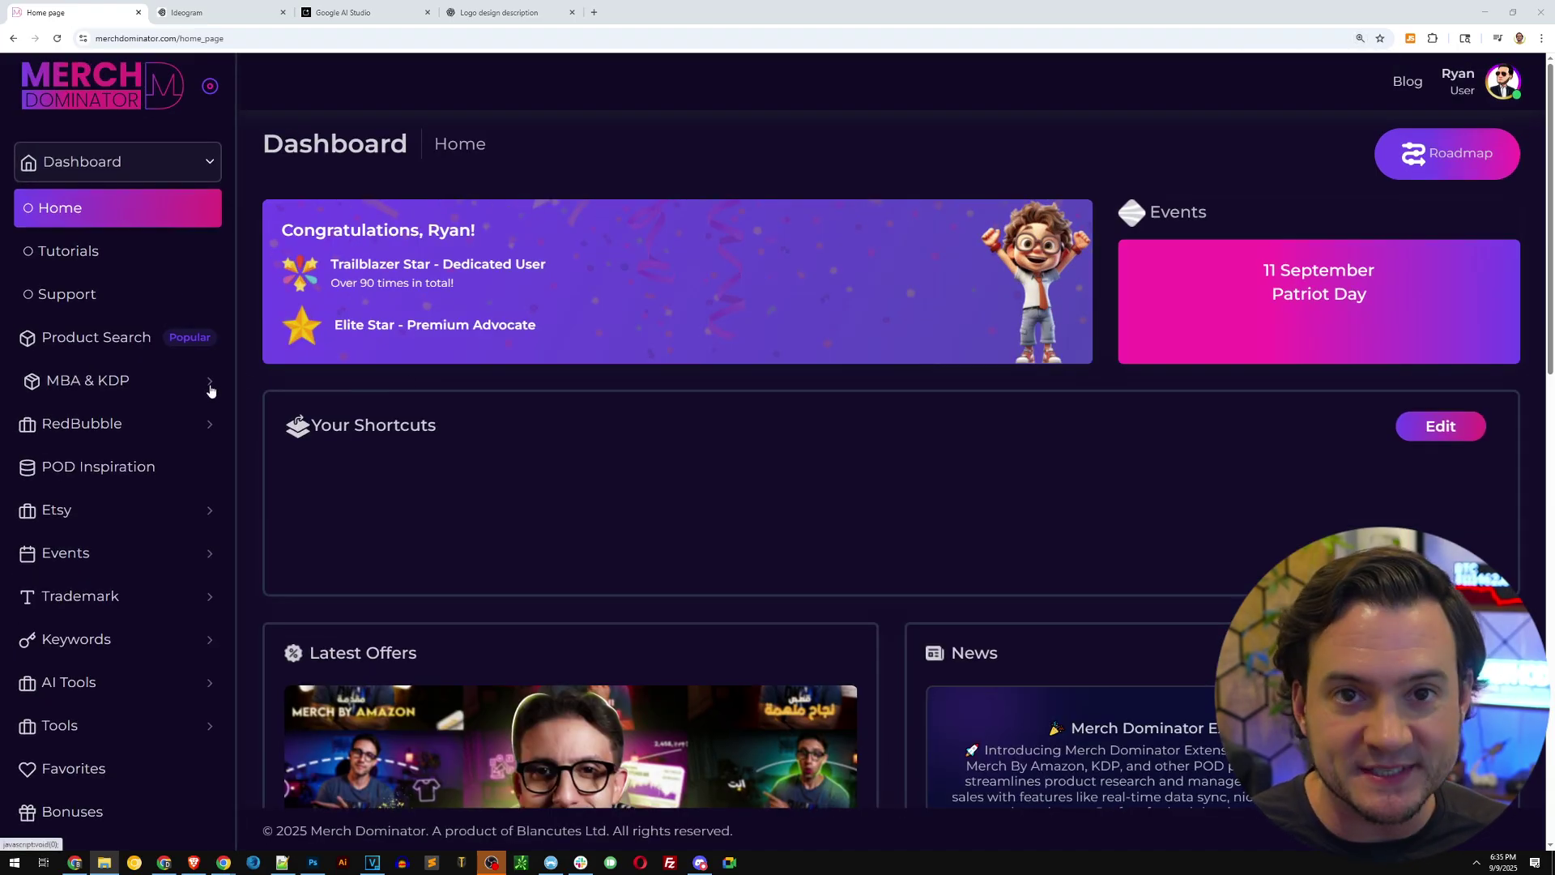
pyautogui.click(160, 388)
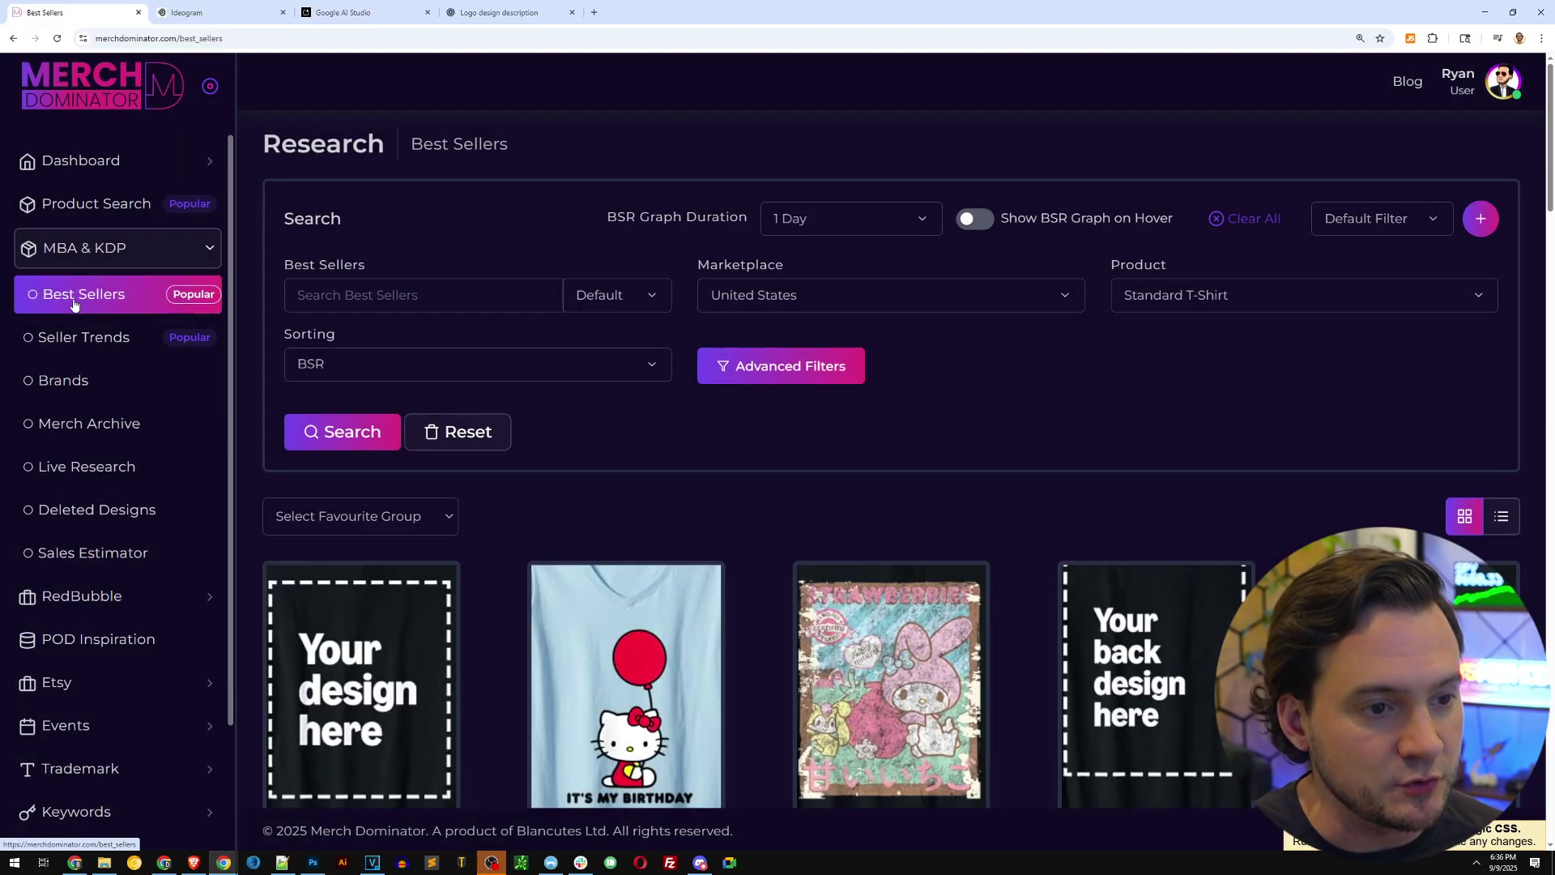
# Step: Expand the Best Sellers advanced filters, run a search, and scroll through the results
pyautogui.click(773, 362)
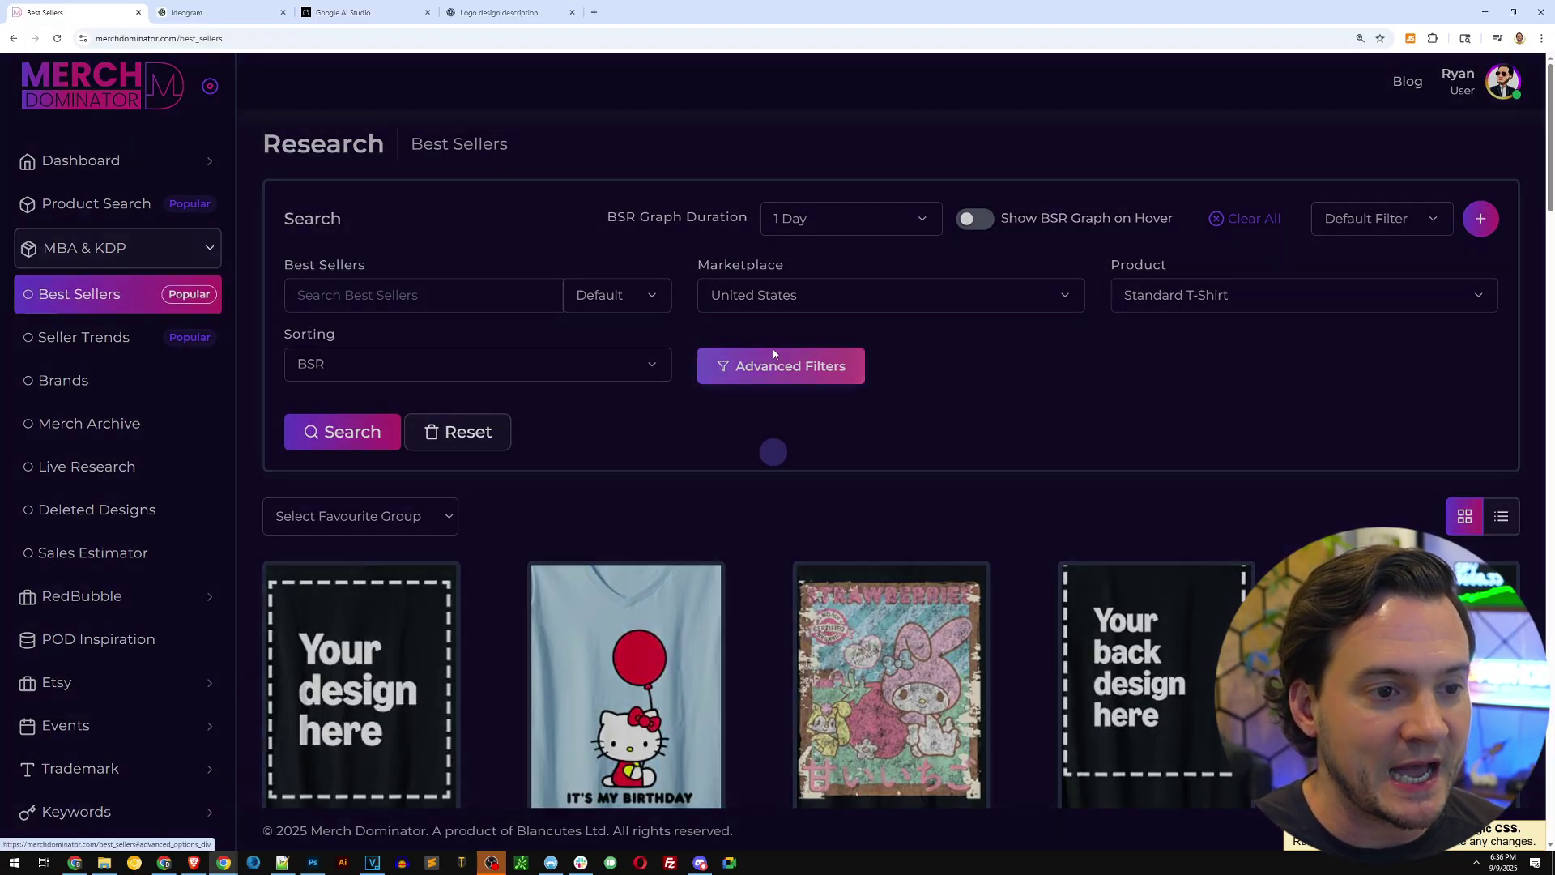
pyautogui.scroll(-1, 913, 340)
pyautogui.scroll(-3, 912, 340)
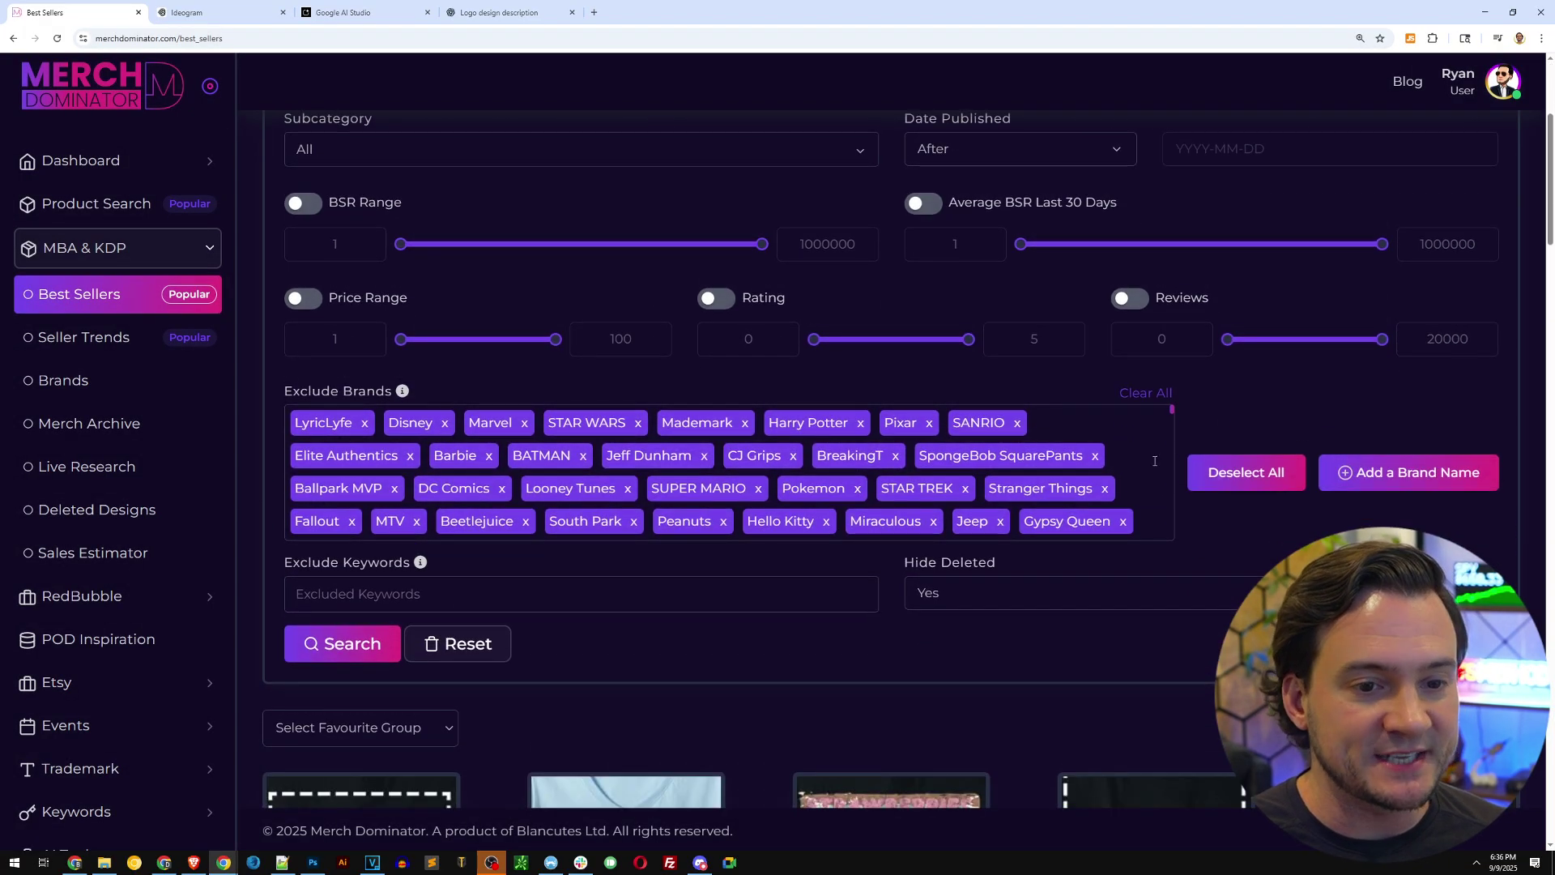
pyautogui.click(353, 648)
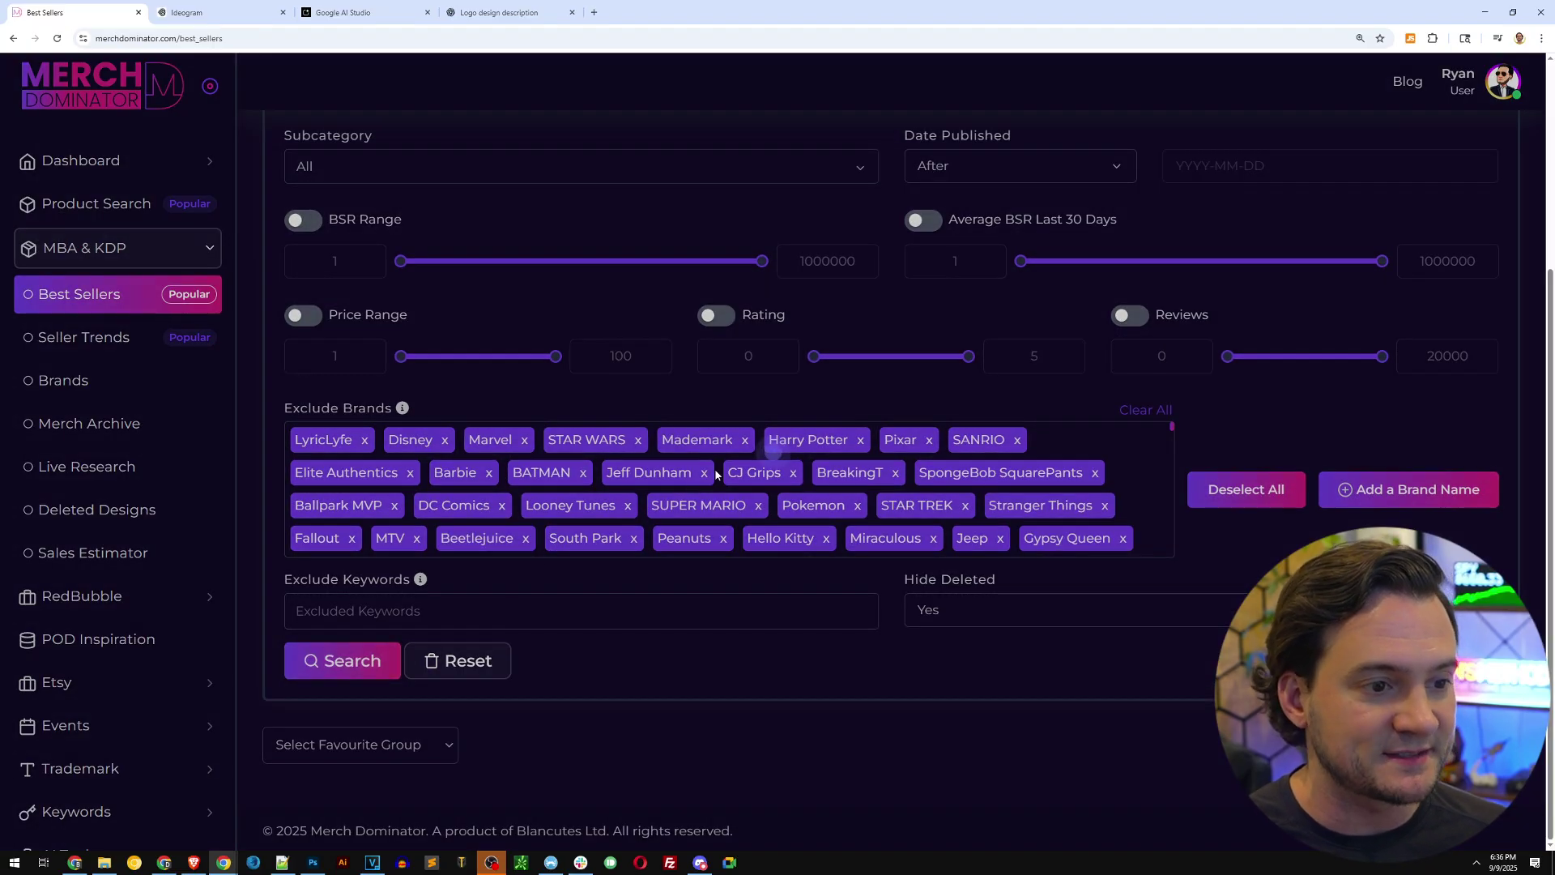
pyautogui.scroll(-2, 715, 468)
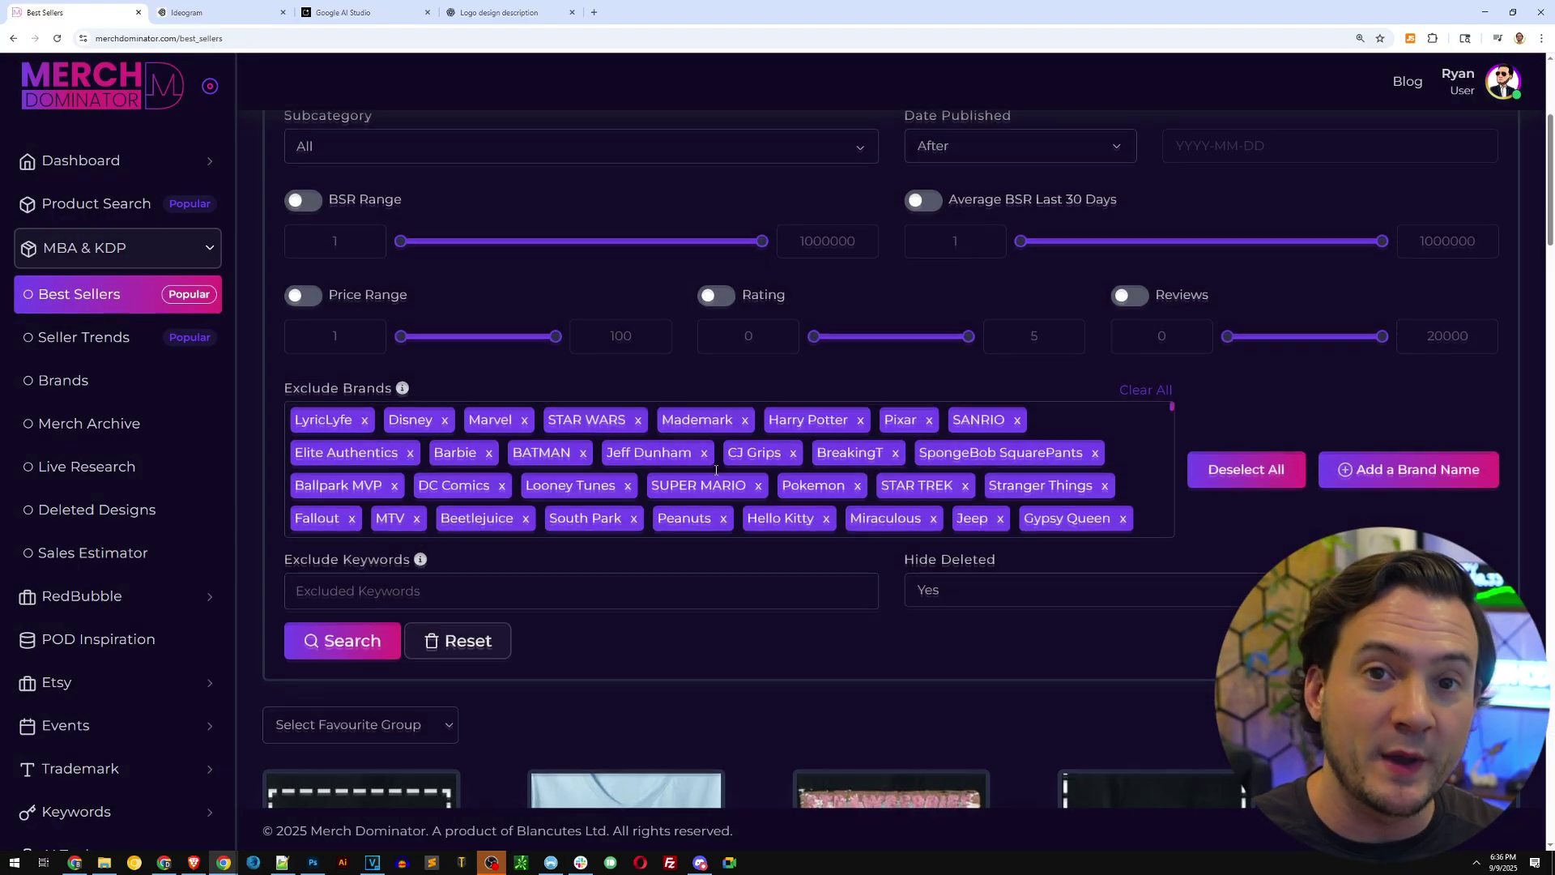
pyautogui.scroll(-5, 716, 470)
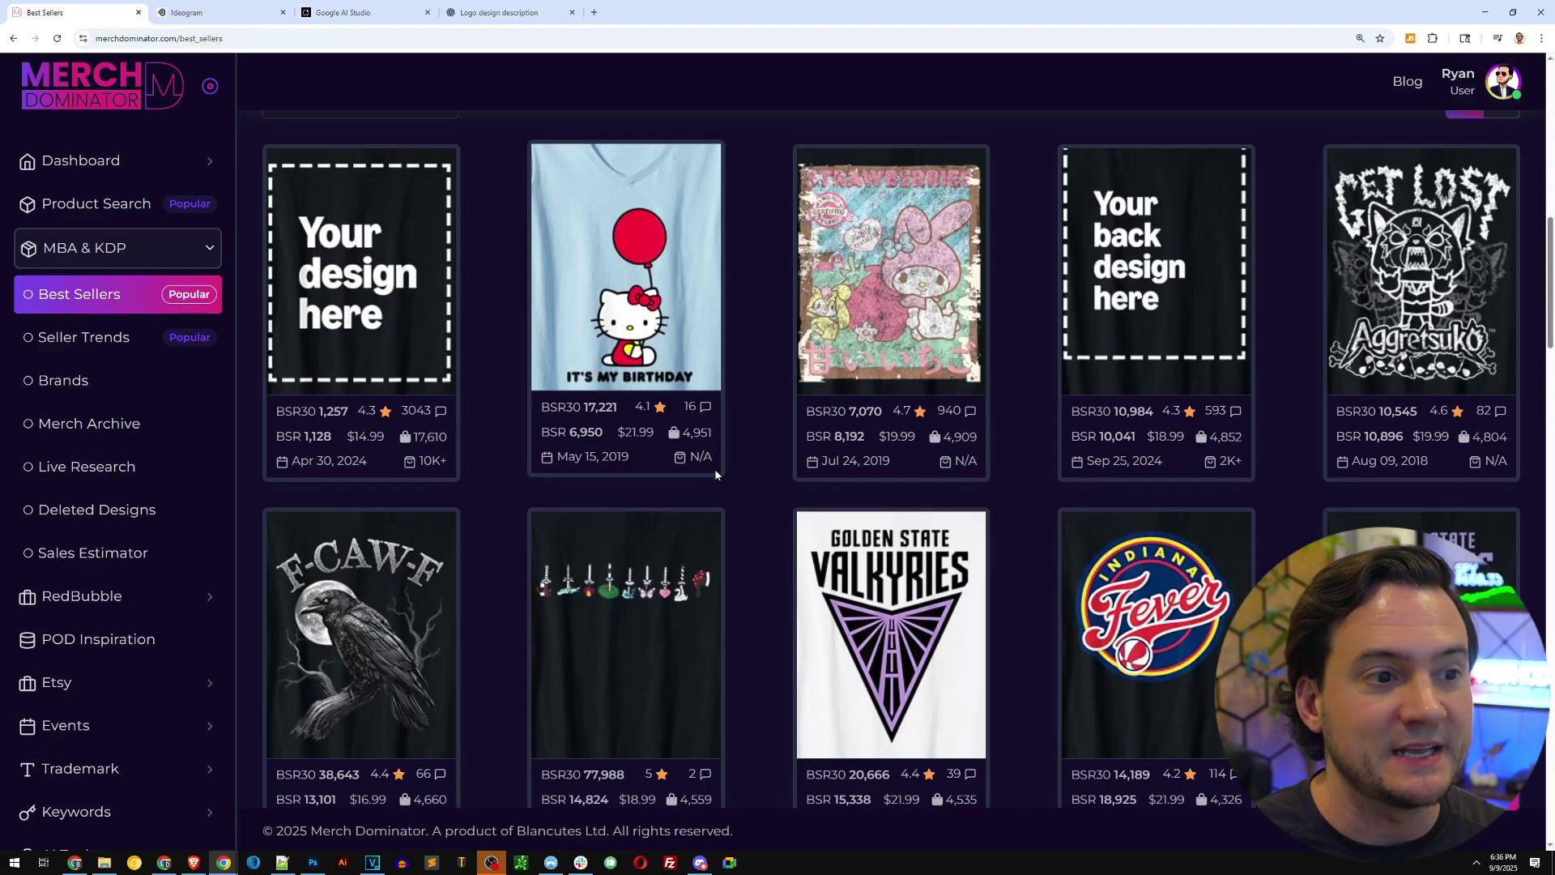
pyautogui.scroll(10, 716, 474)
# Step: Search the Merch Dominator best sellers for 'halloween' shirts
pyautogui.click(359, 297)
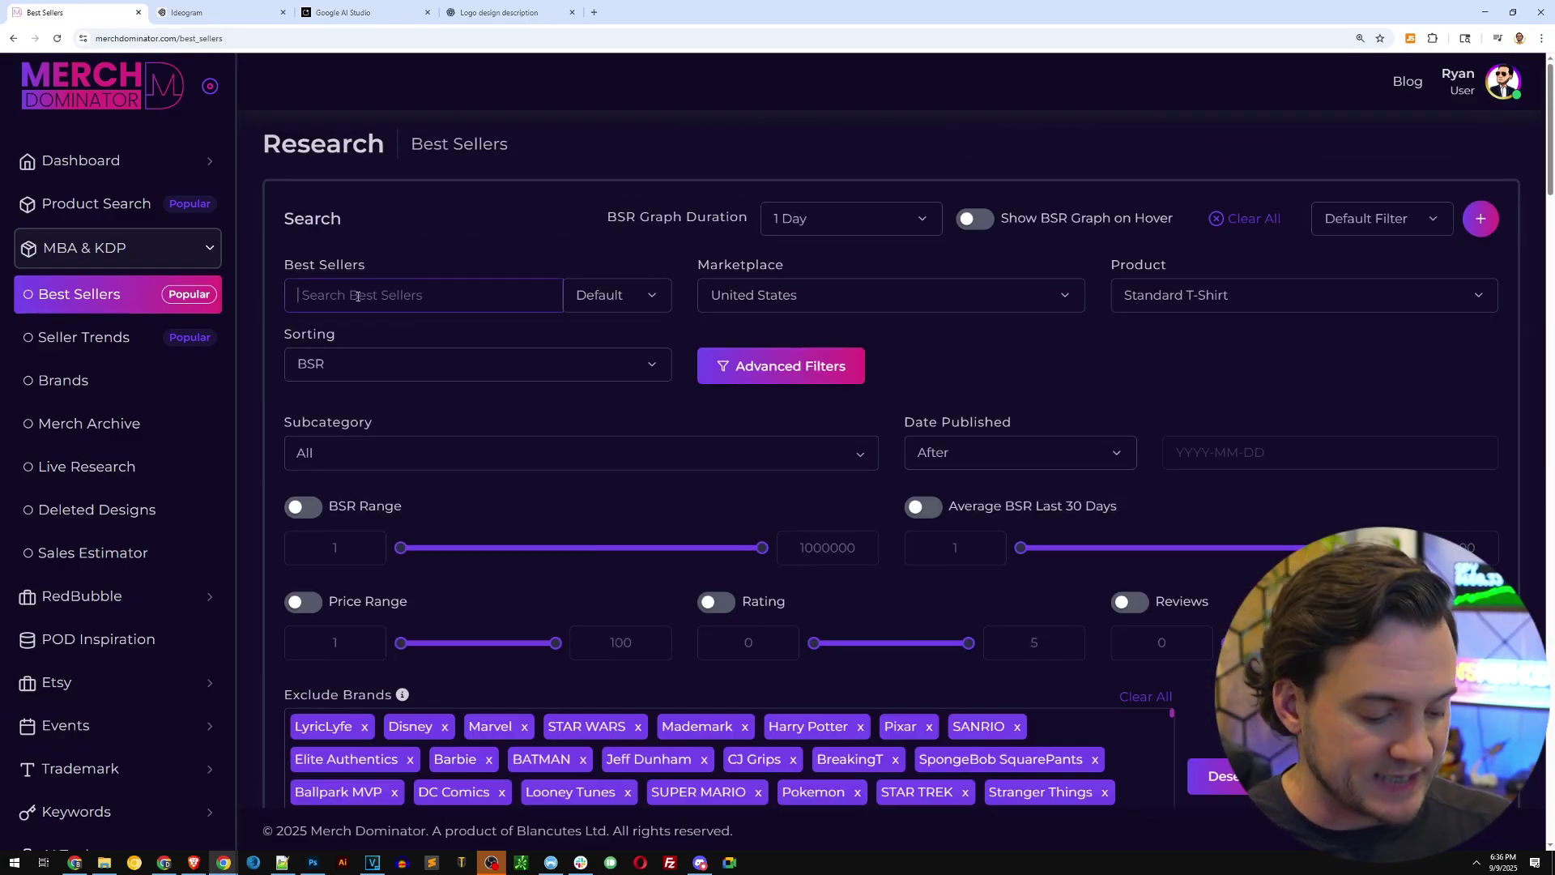
pyautogui.write('halloween')
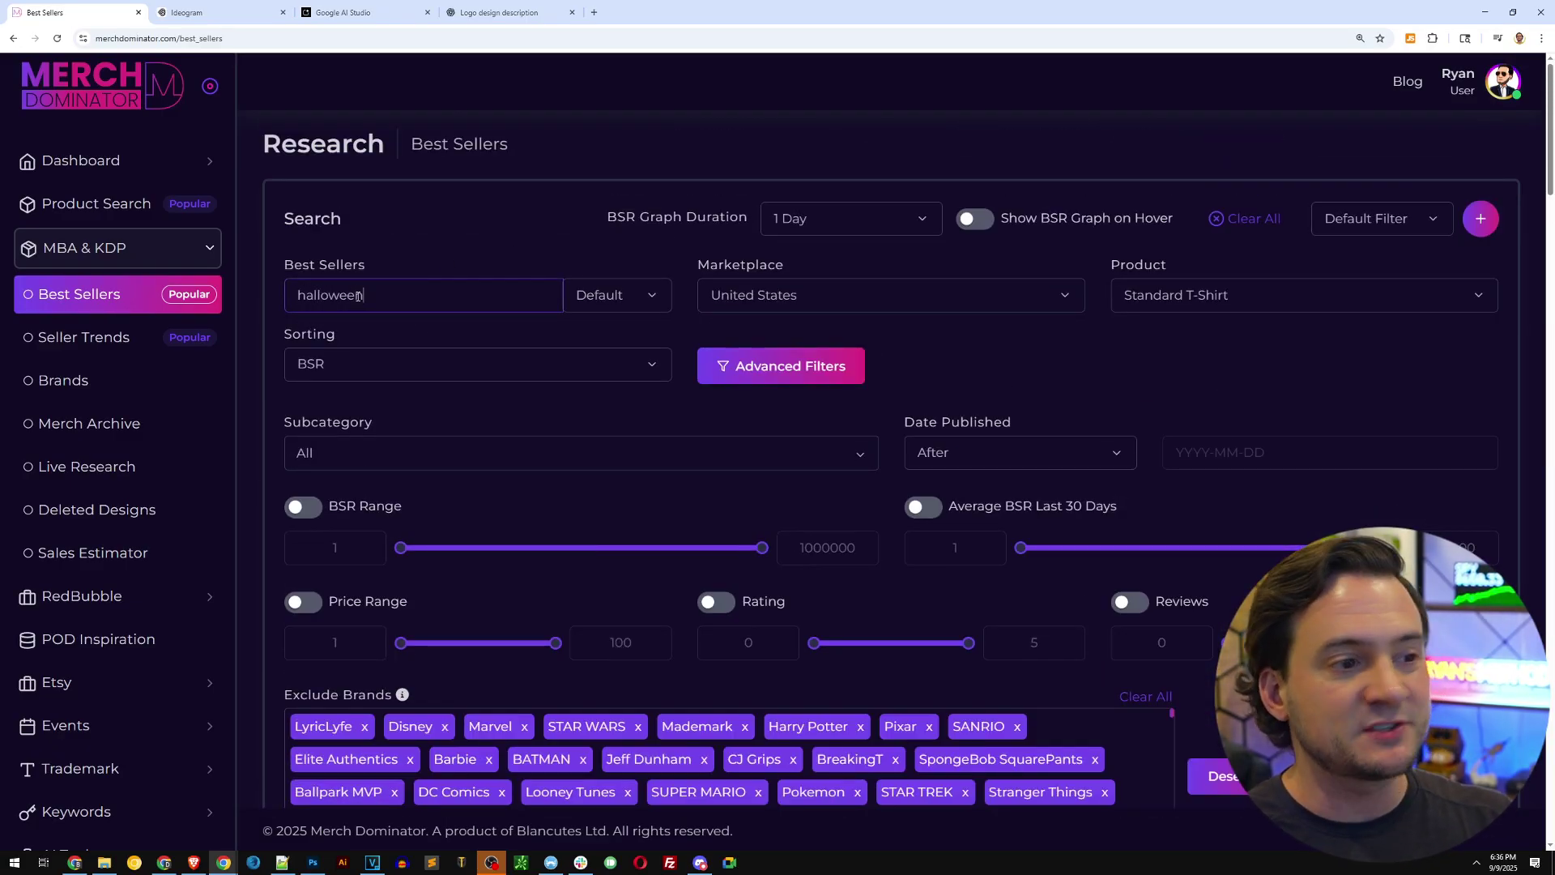
pyautogui.scroll(-4, 480, 348)
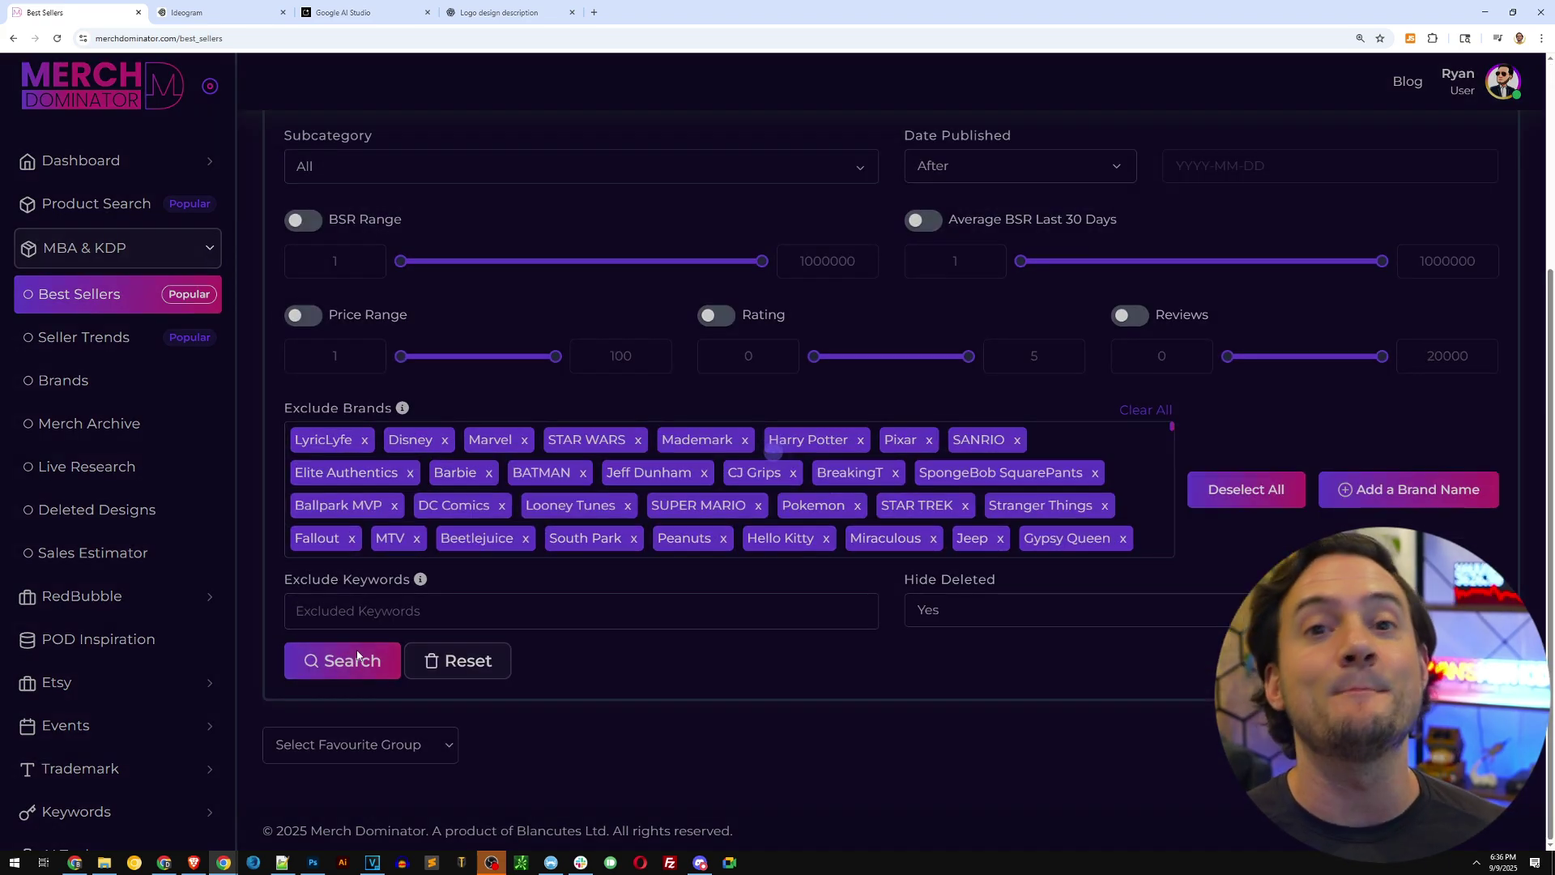
pyautogui.click(357, 658)
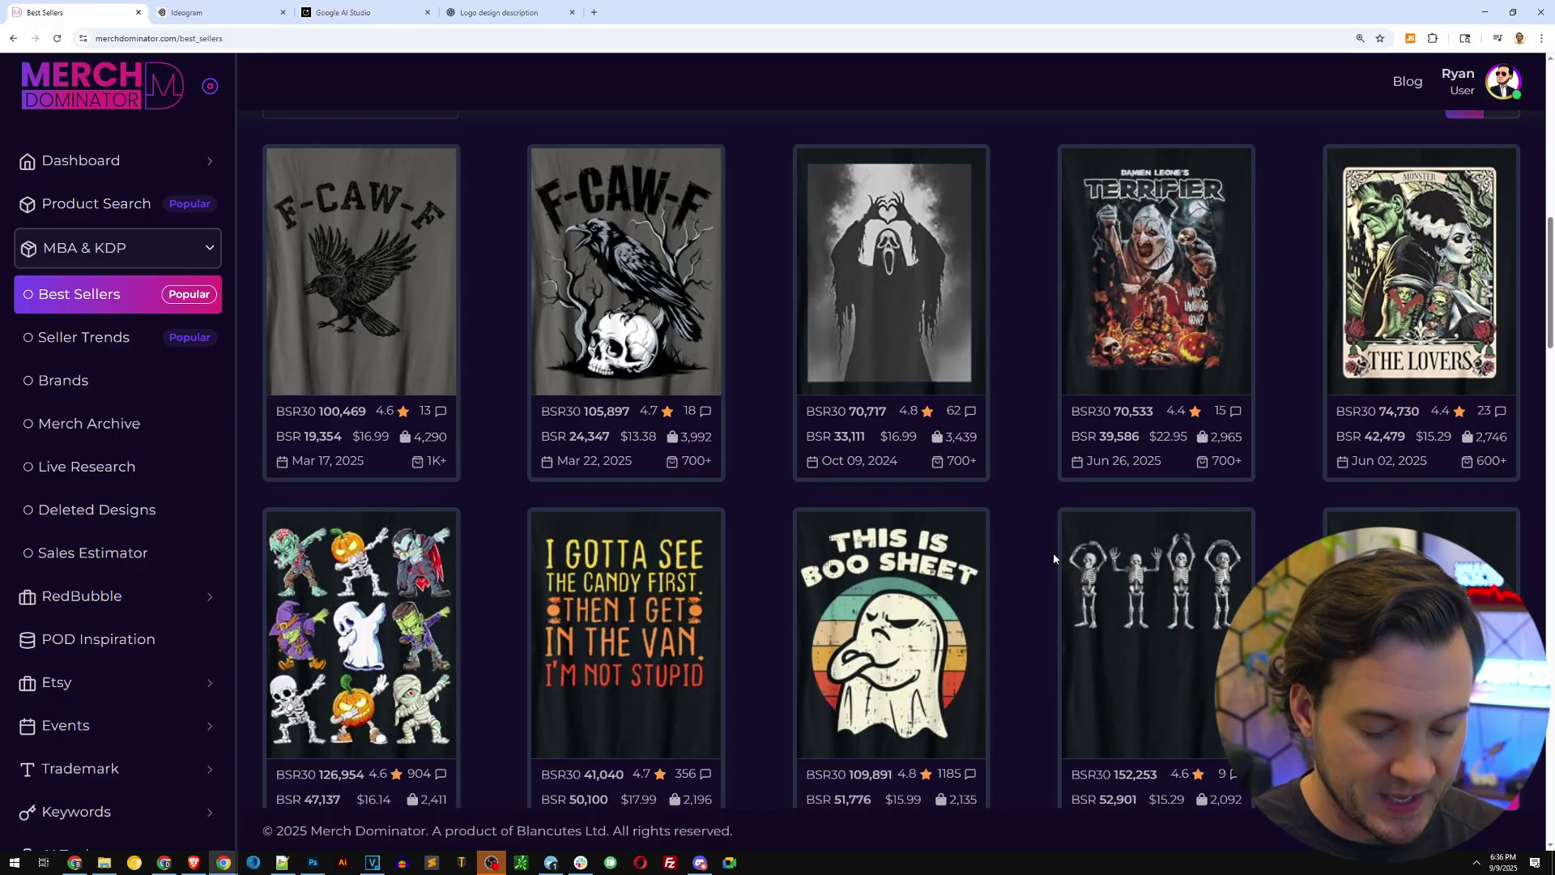
# Step: Capture the first F-CAW-F raven shirt image to the clipboard and check its BSR
pyautogui.press('Print')
pyautogui.moveTo(271, 166); pyautogui.dragTo(438, 373)
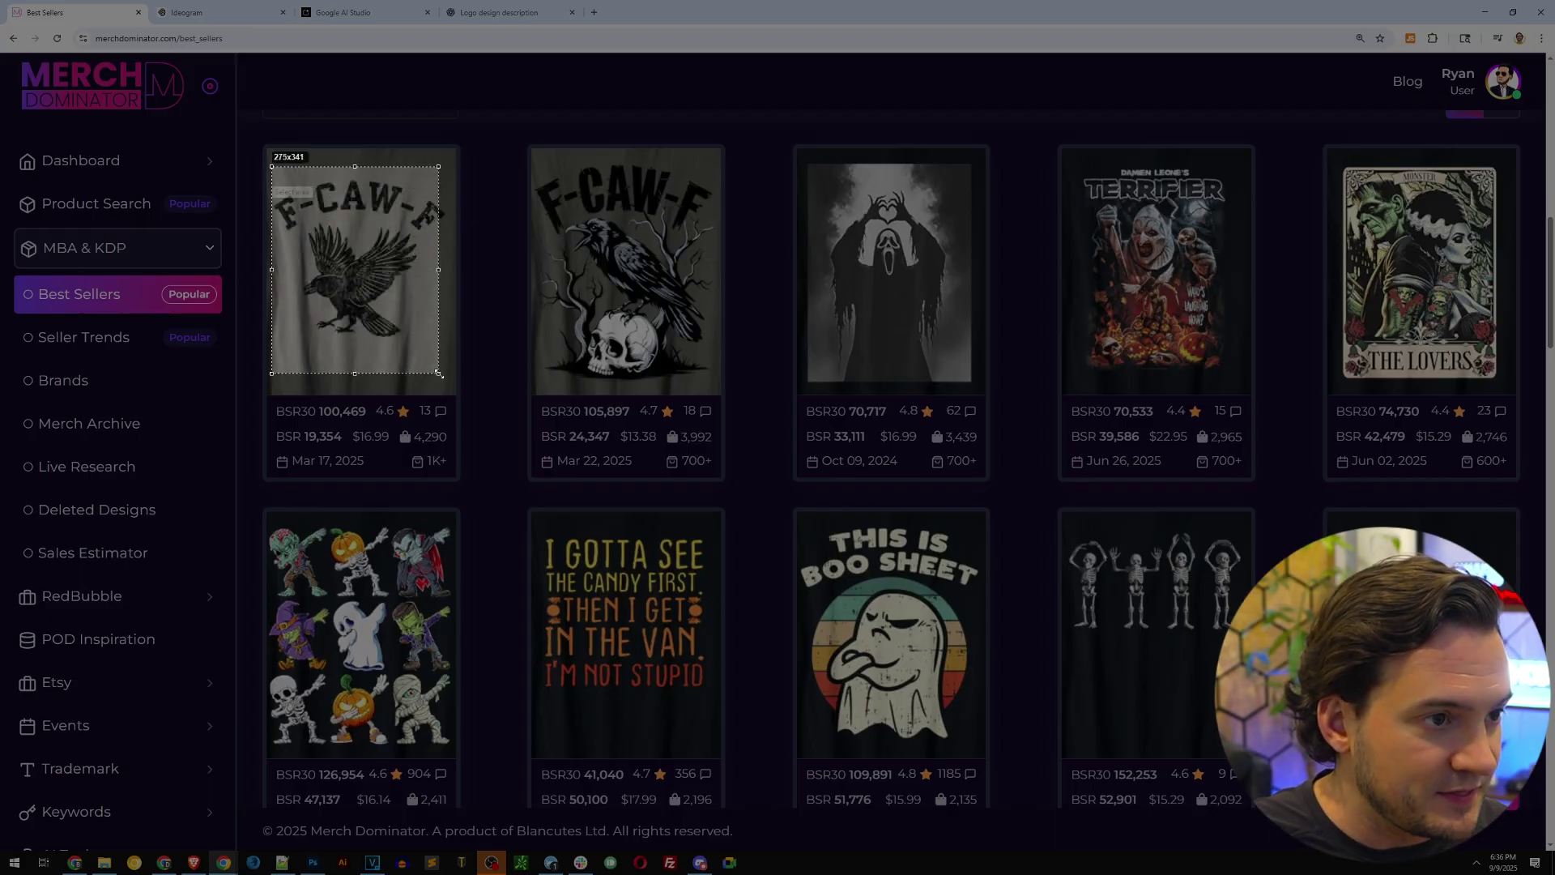
pyautogui.hotkey('ctrl', 'c')
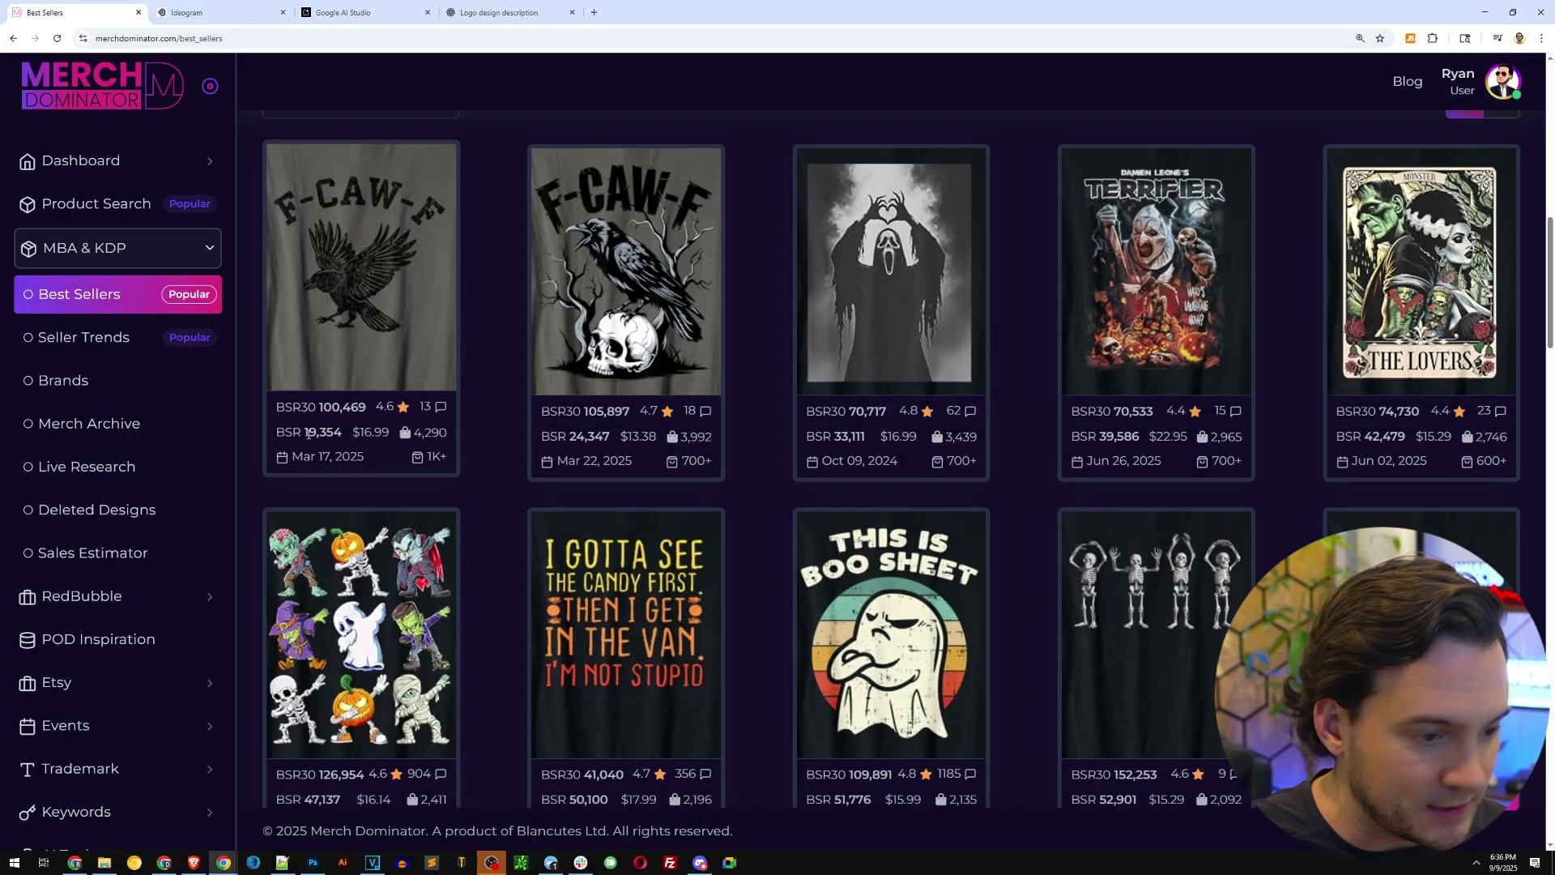
pyautogui.moveTo(308, 430); pyautogui.dragTo(333, 434)
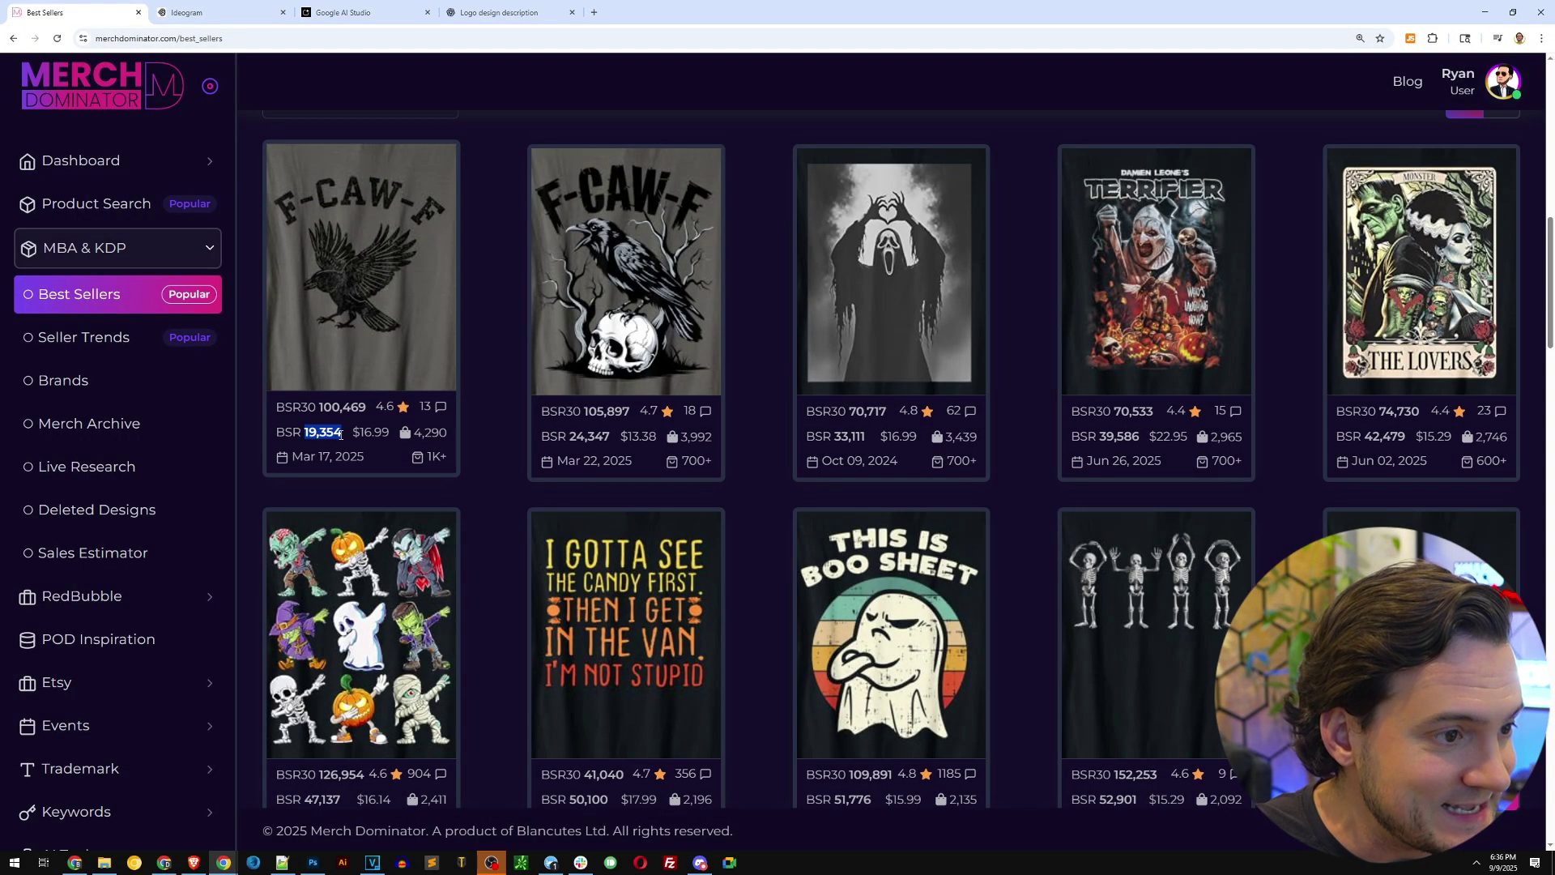
pyautogui.click(455, 401)
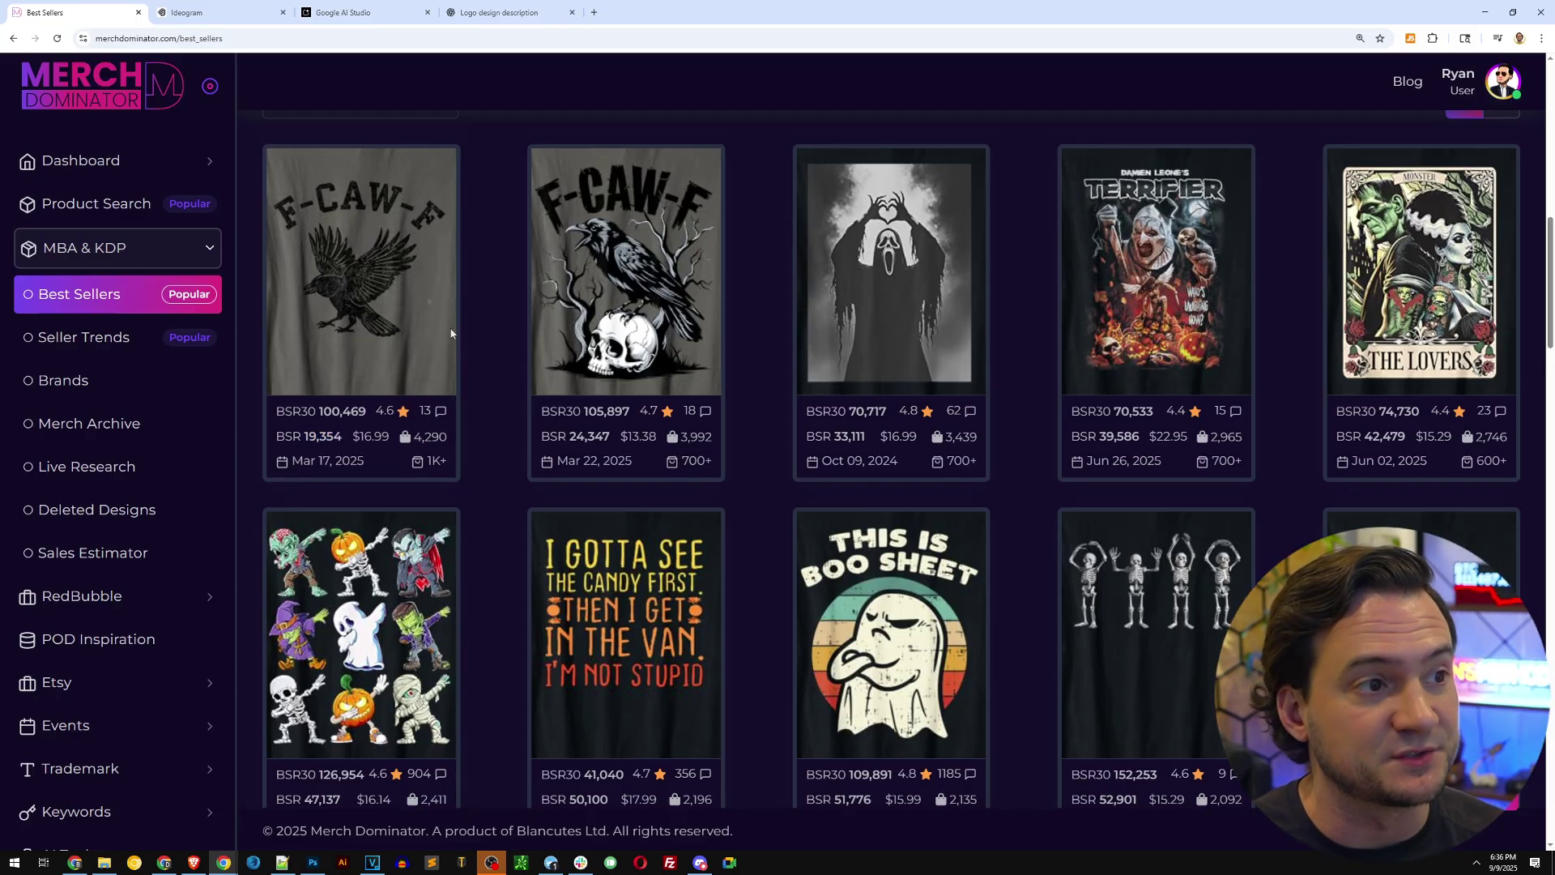
pyautogui.click(212, 12)
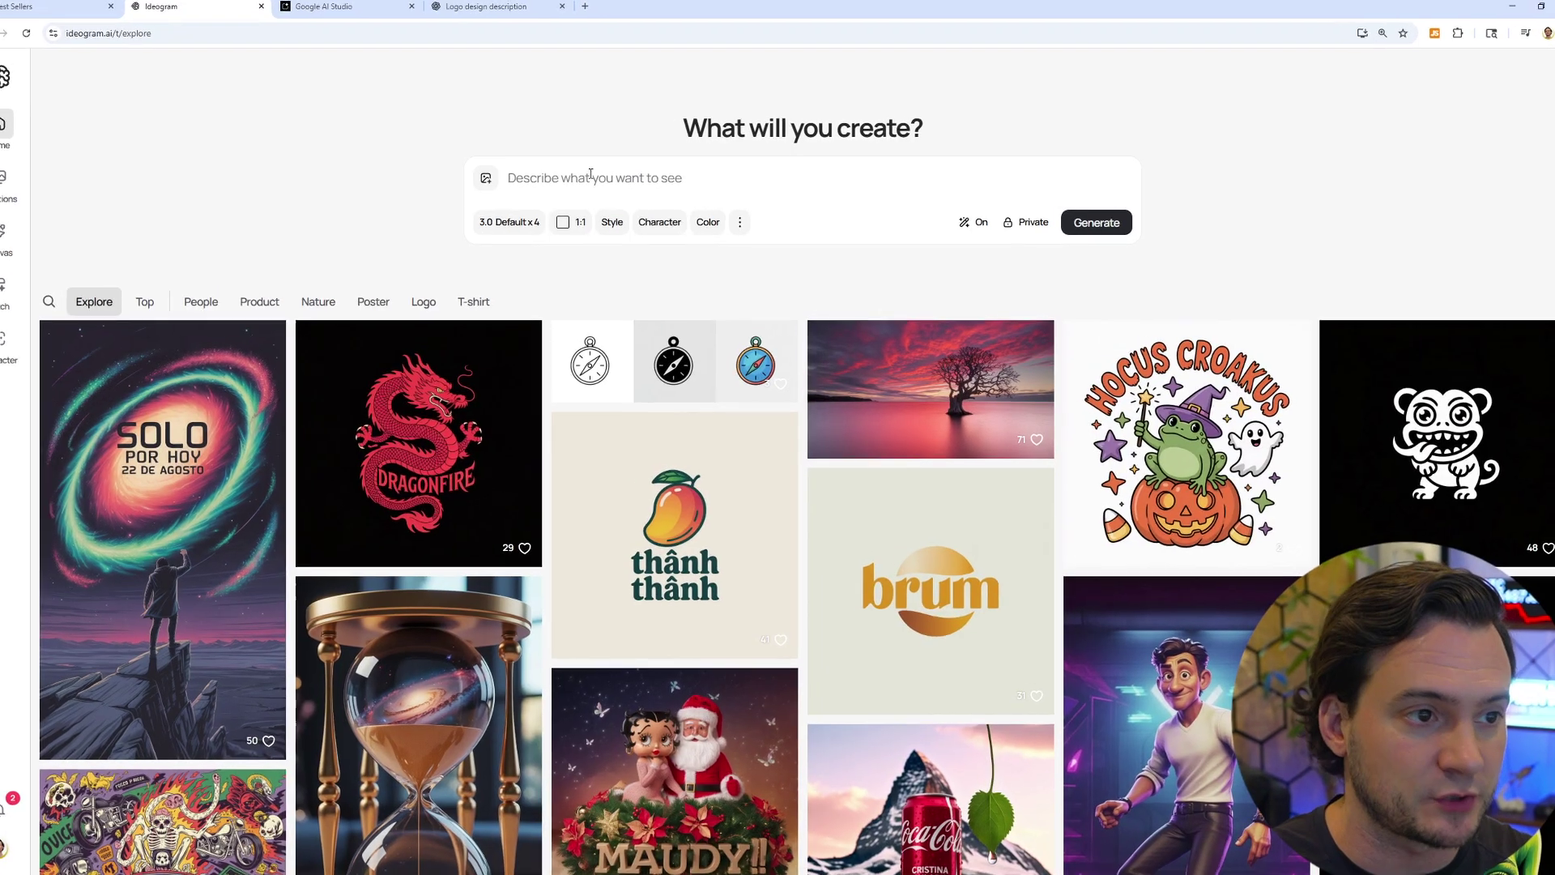
# Step: Describe the pasted F-CAW-F shirt image, copy the raven prompt, and generate designs from it
pyautogui.hotkey('ctrl', 'v')
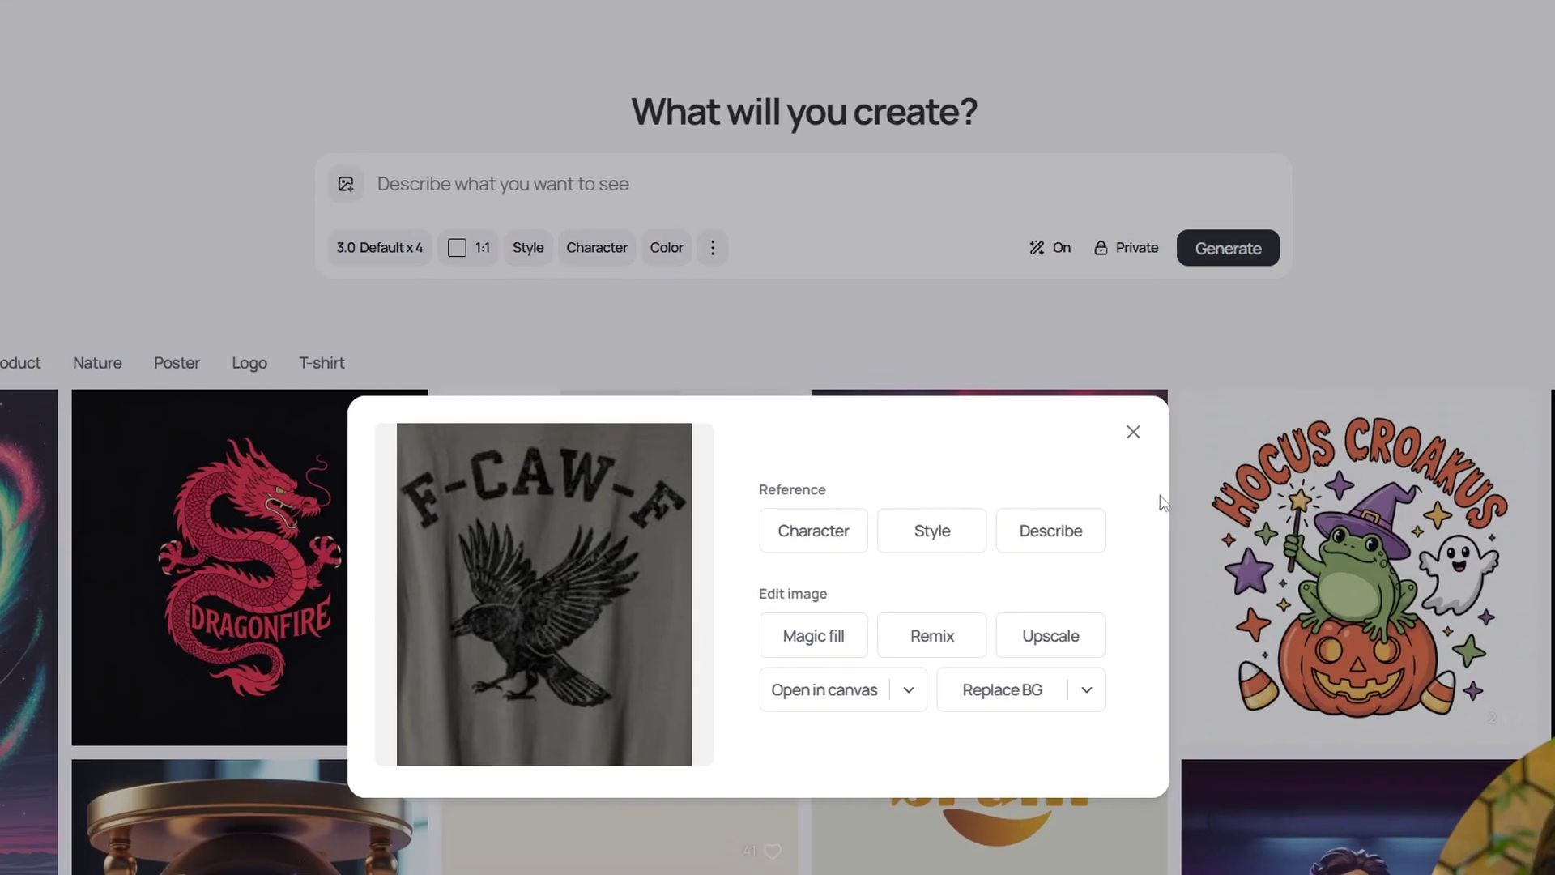
pyautogui.click(1066, 541)
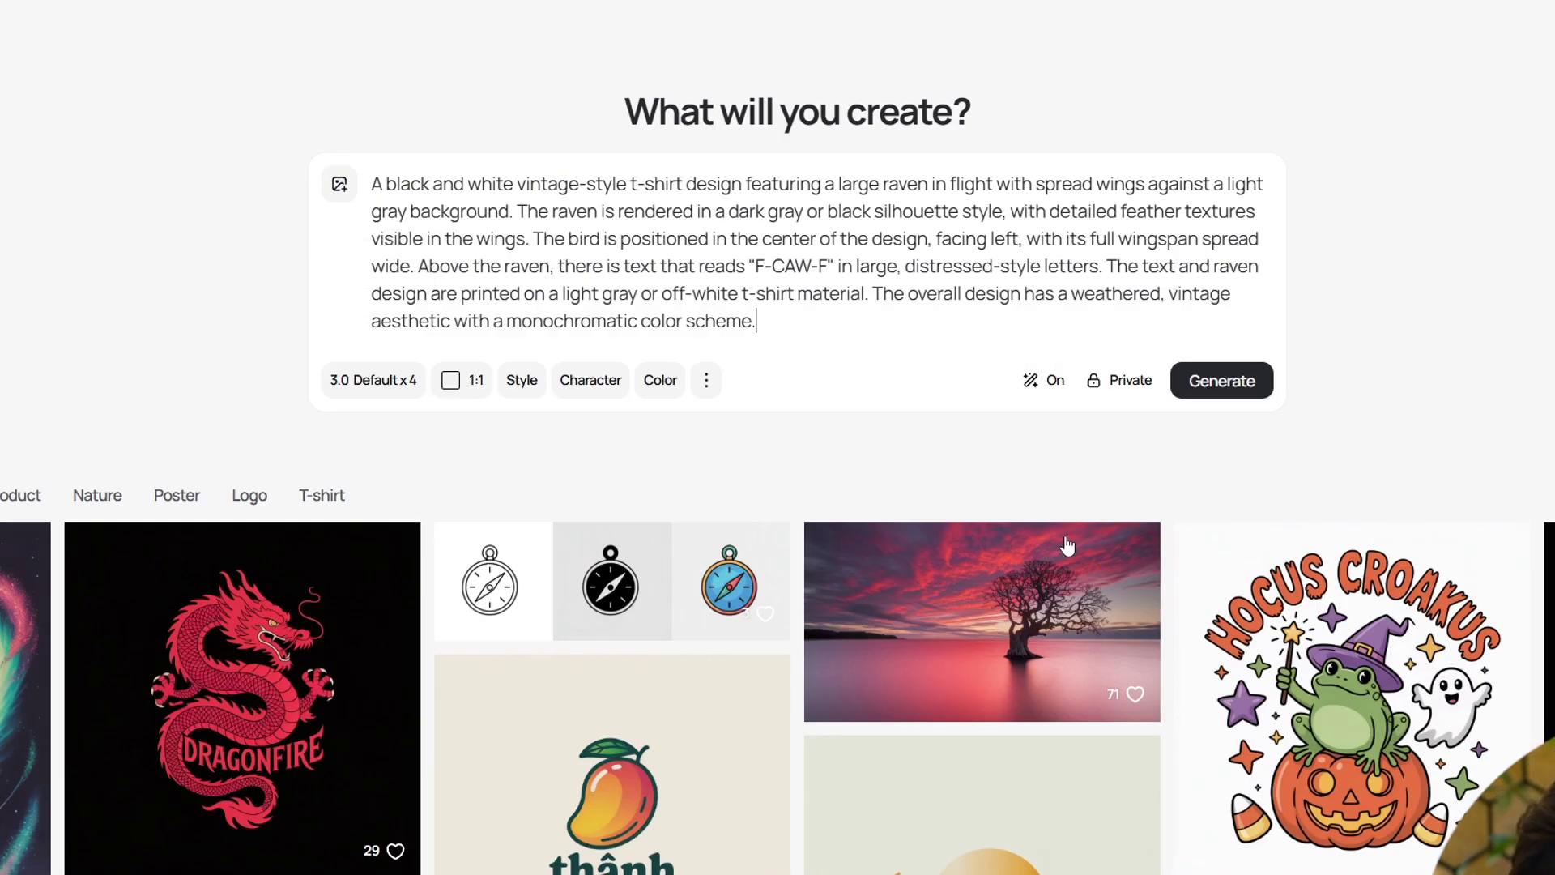
pyautogui.hotkey('ctrl', 'a')
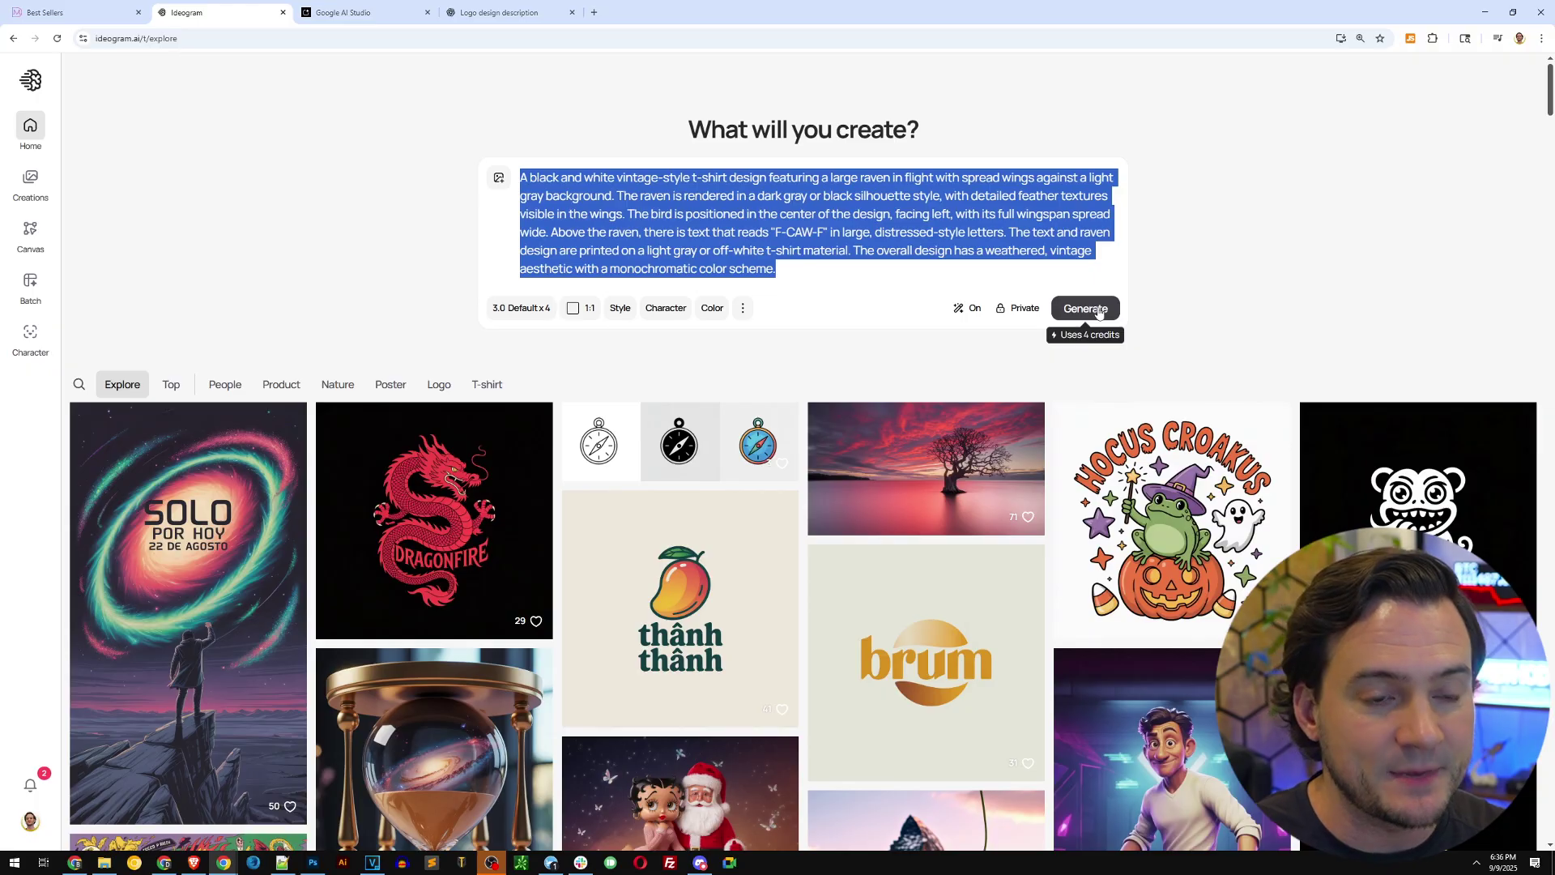
pyautogui.click(1099, 313)
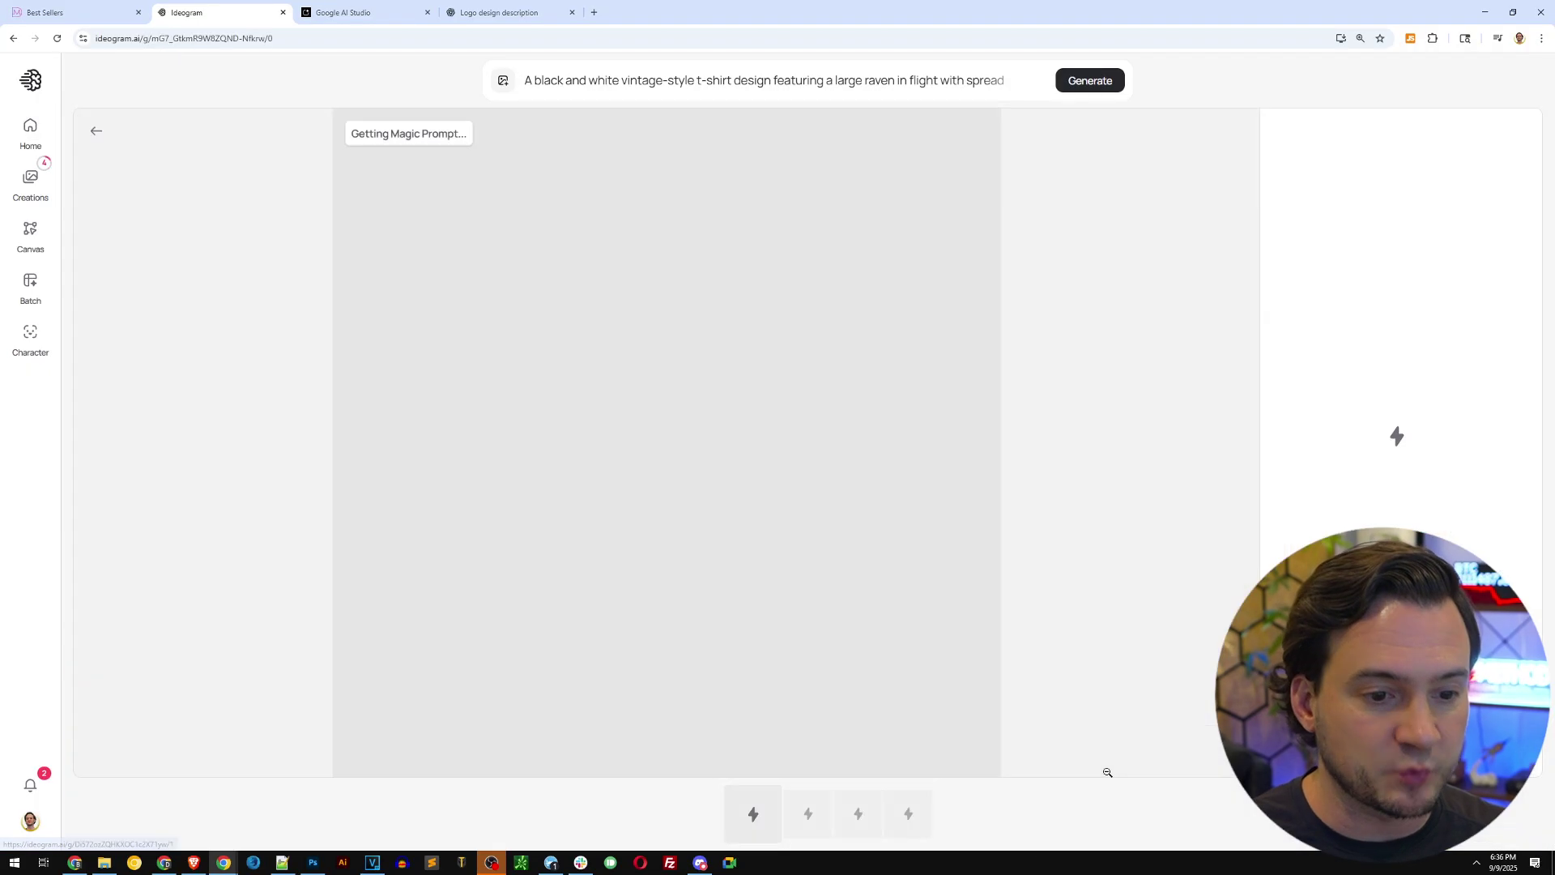
# Step: Paste the raven description on line 3 below the transparent-PNG instruction in Notepad++
pyautogui.click(282, 862)
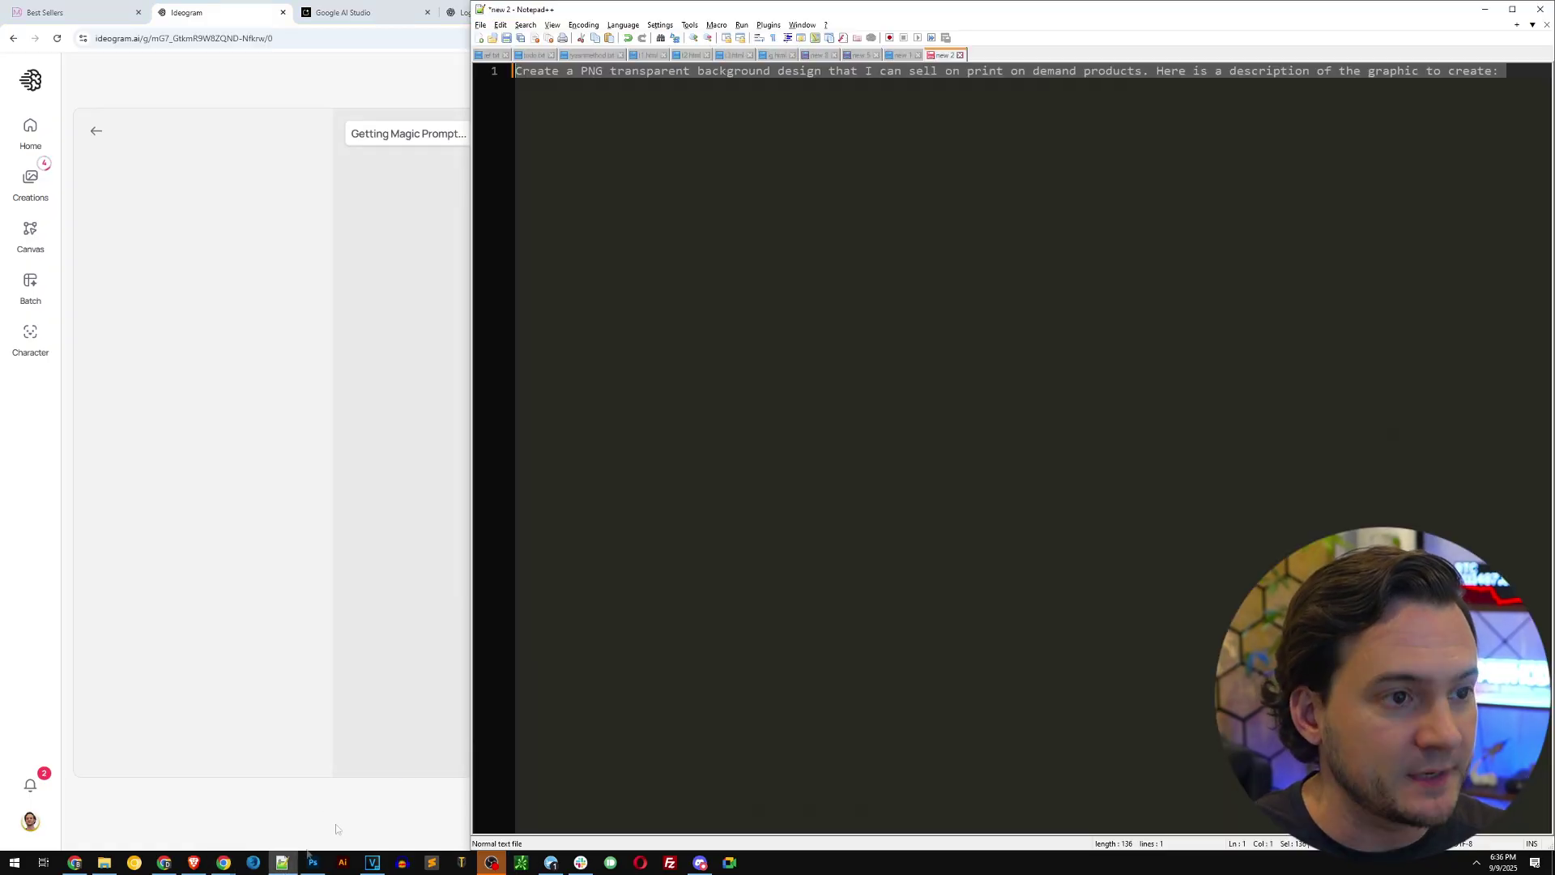
pyautogui.click(1235, 215)
pyautogui.hotkey('ctrl', 'v')
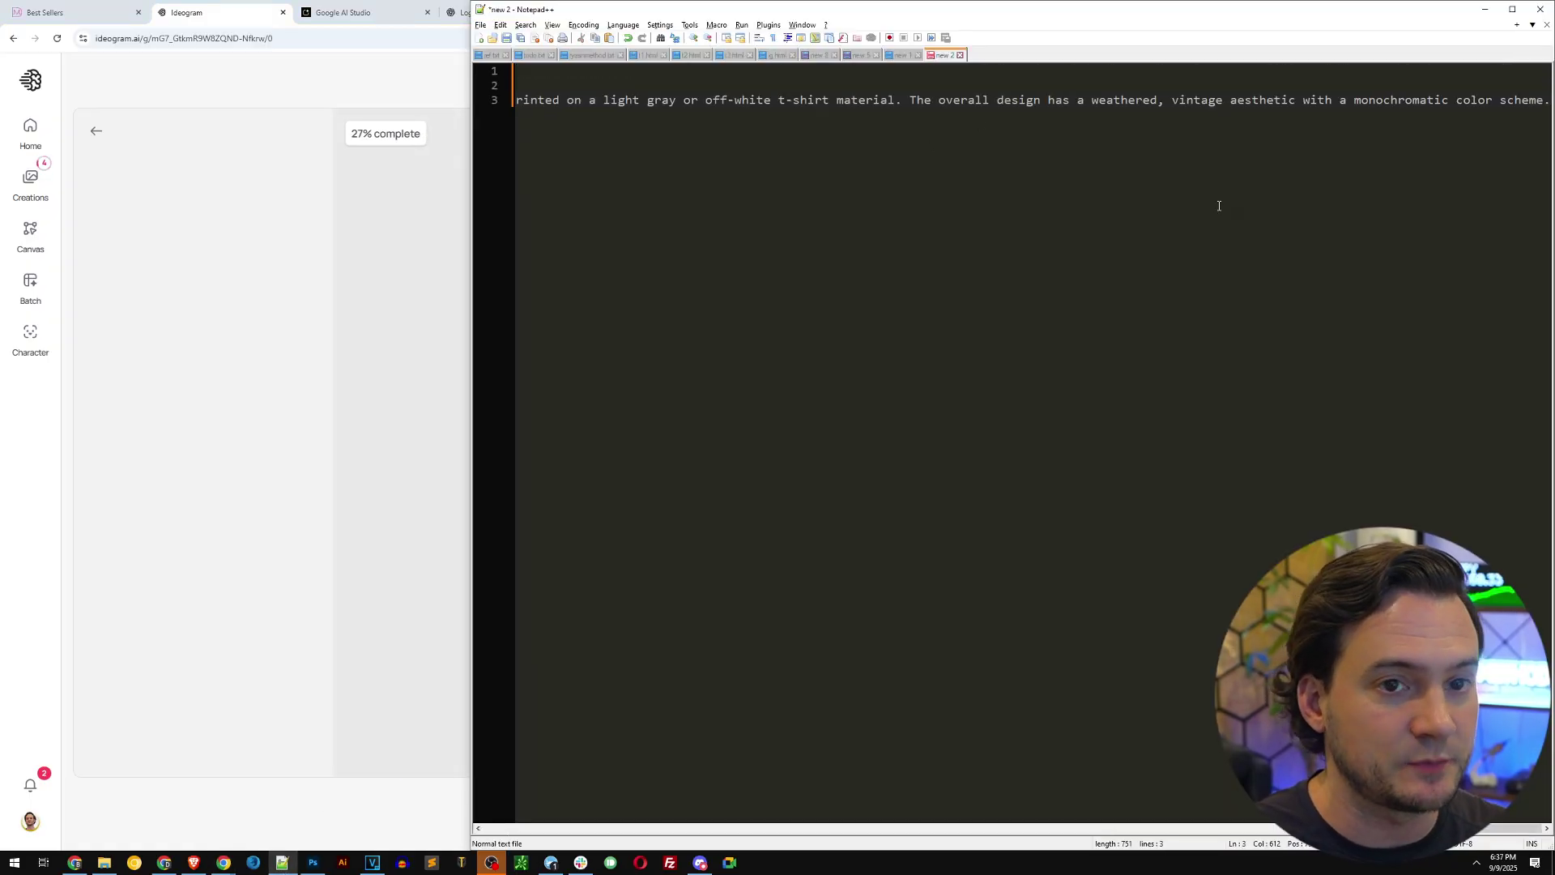
pyautogui.press('Return')
# Step: Review the combined transparent-PNG raven prompt and copy all of it
pyautogui.moveTo(556, 119); pyautogui.dragTo(484, 66)
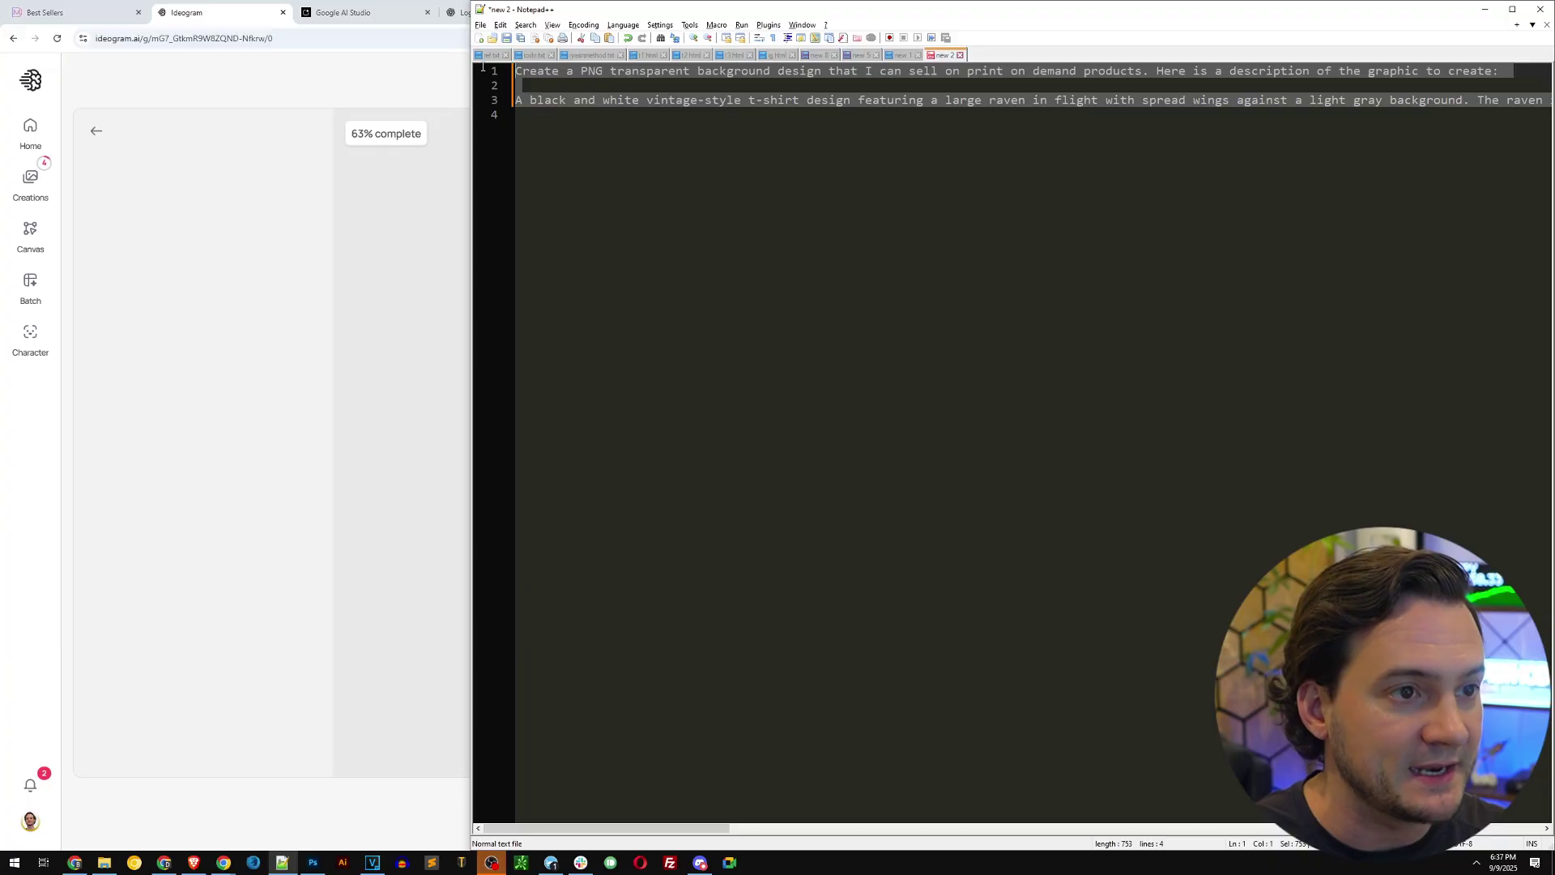
pyautogui.click(740, 101)
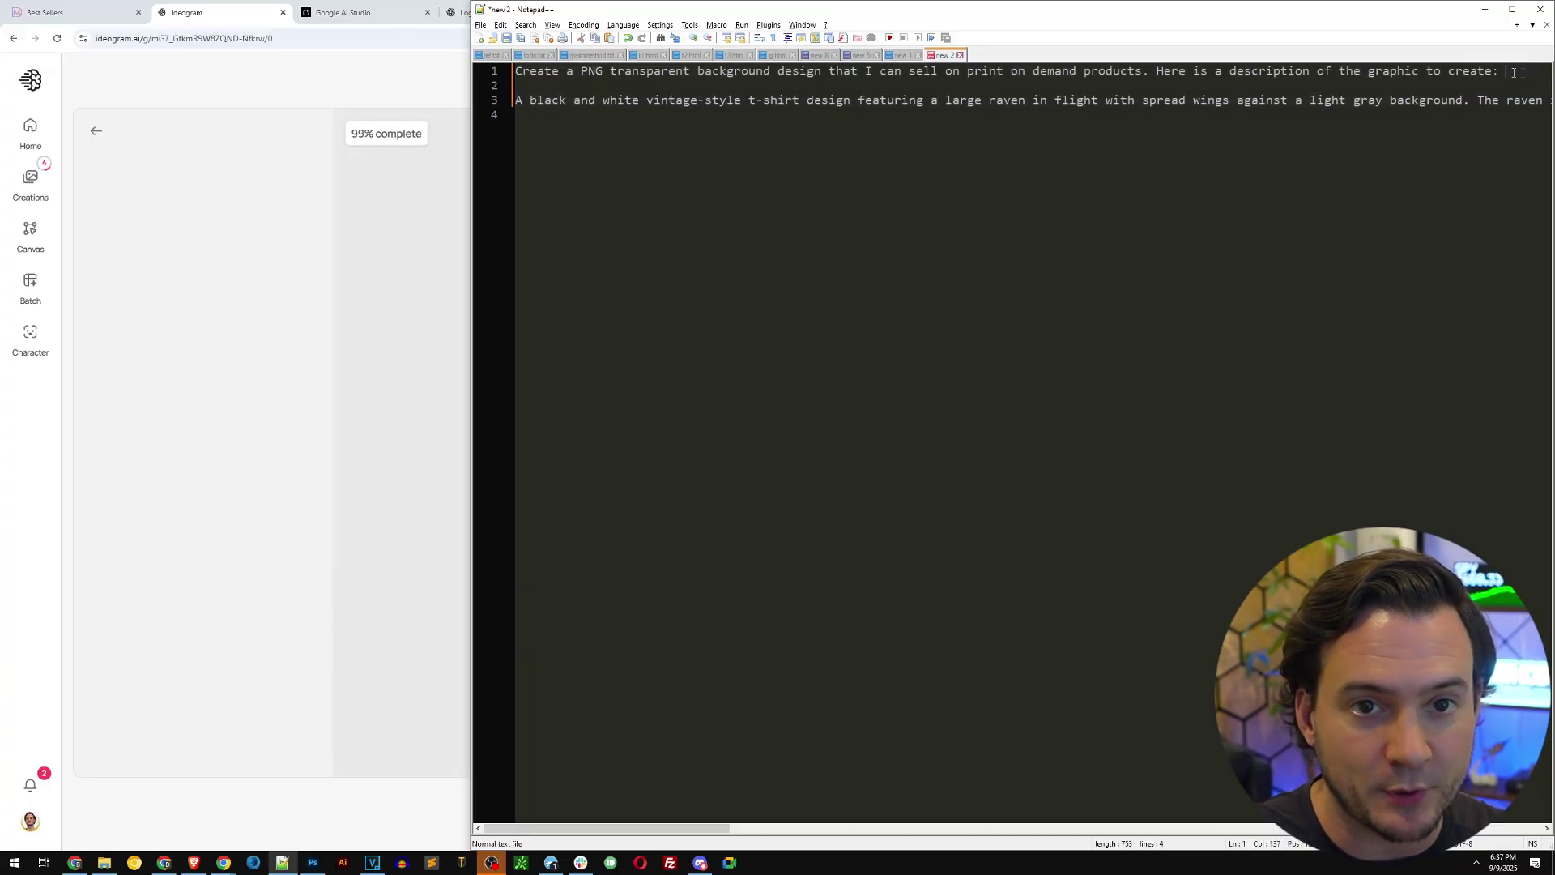
pyautogui.moveTo(1514, 73); pyautogui.dragTo(522, 74)
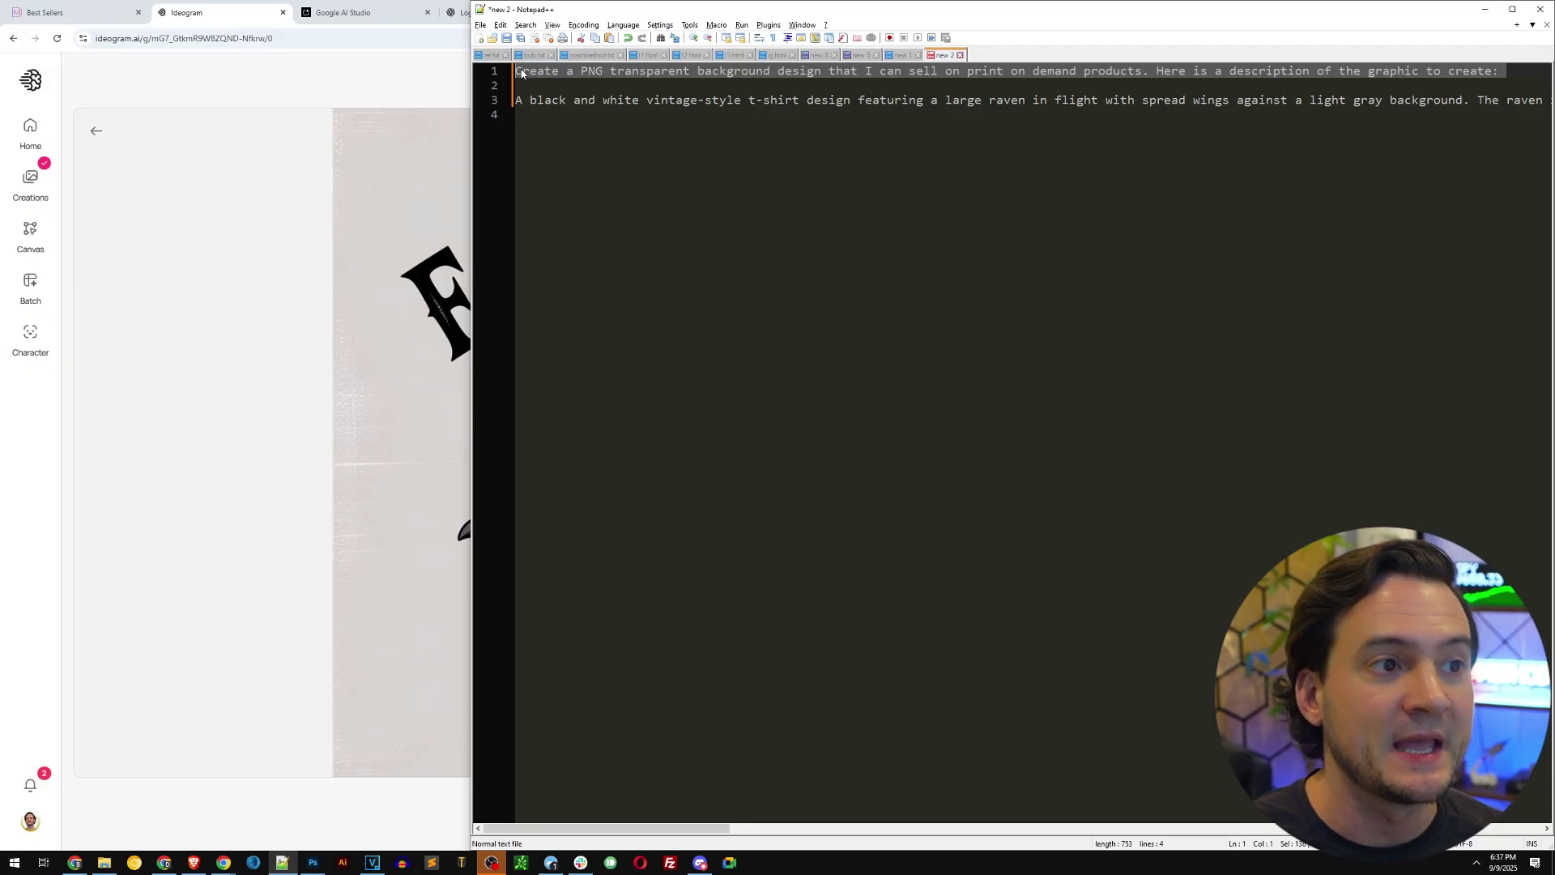
pyautogui.moveTo(537, 73); pyautogui.dragTo(739, 78)
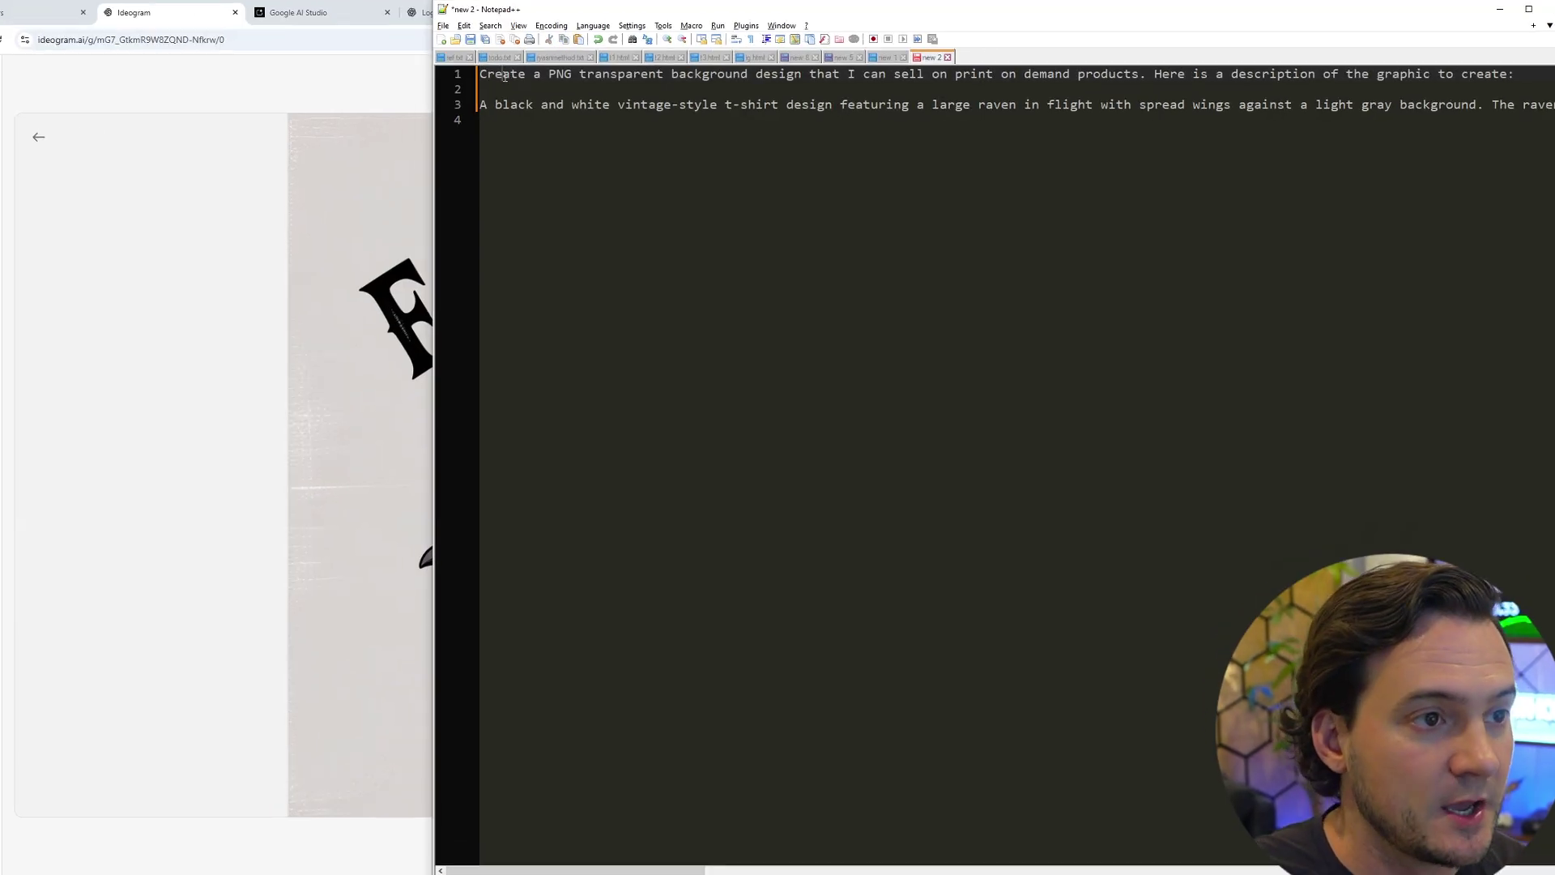
pyautogui.moveTo(434, 119); pyautogui.dragTo(1493, 105)
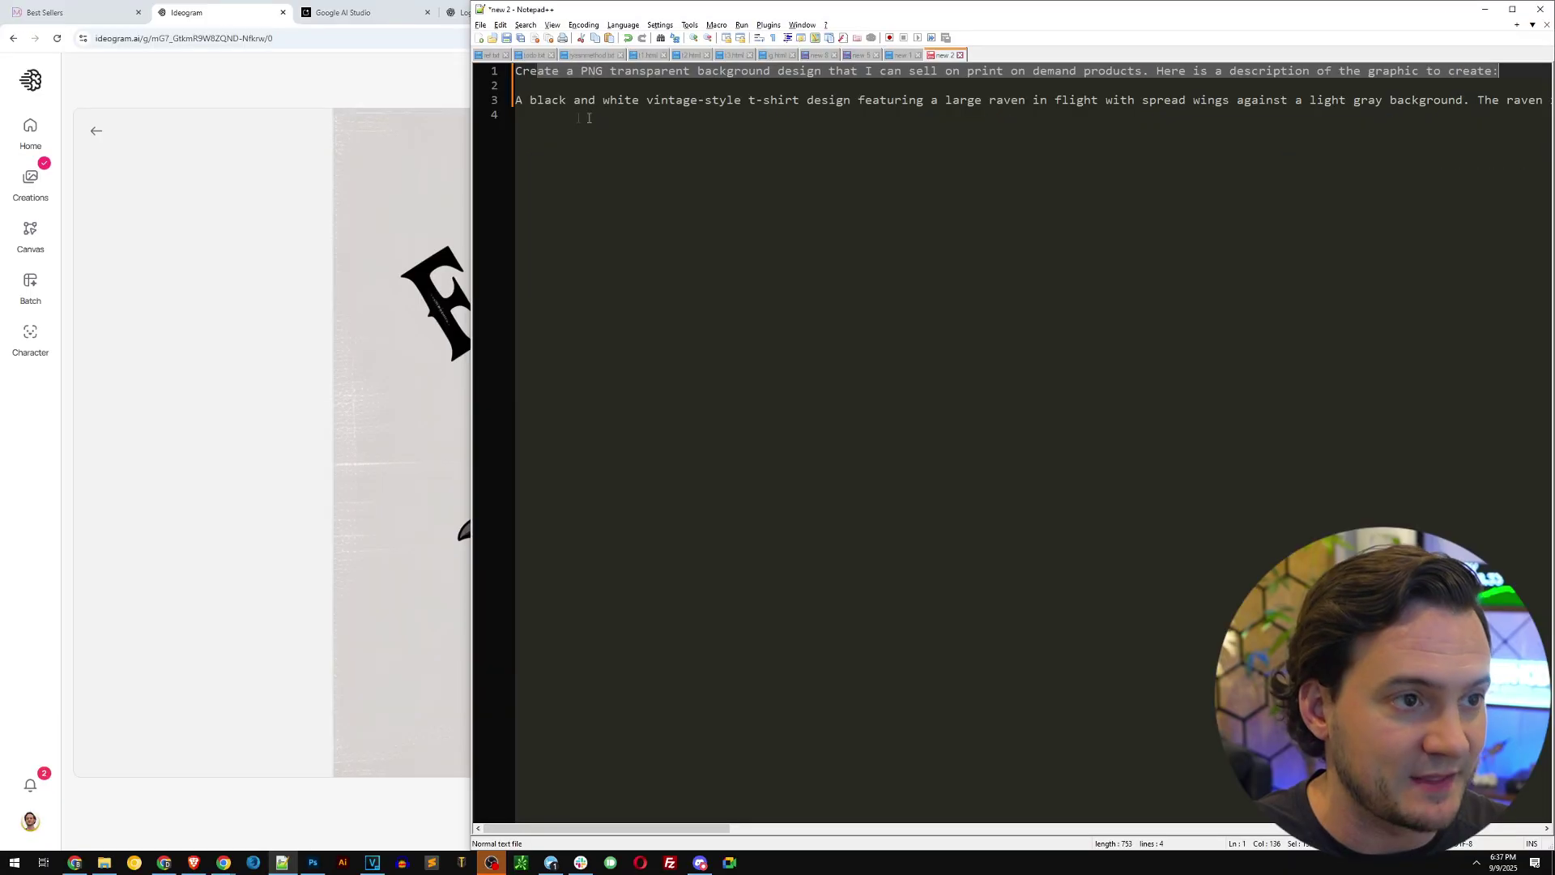
pyautogui.moveTo(588, 119); pyautogui.dragTo(518, 100)
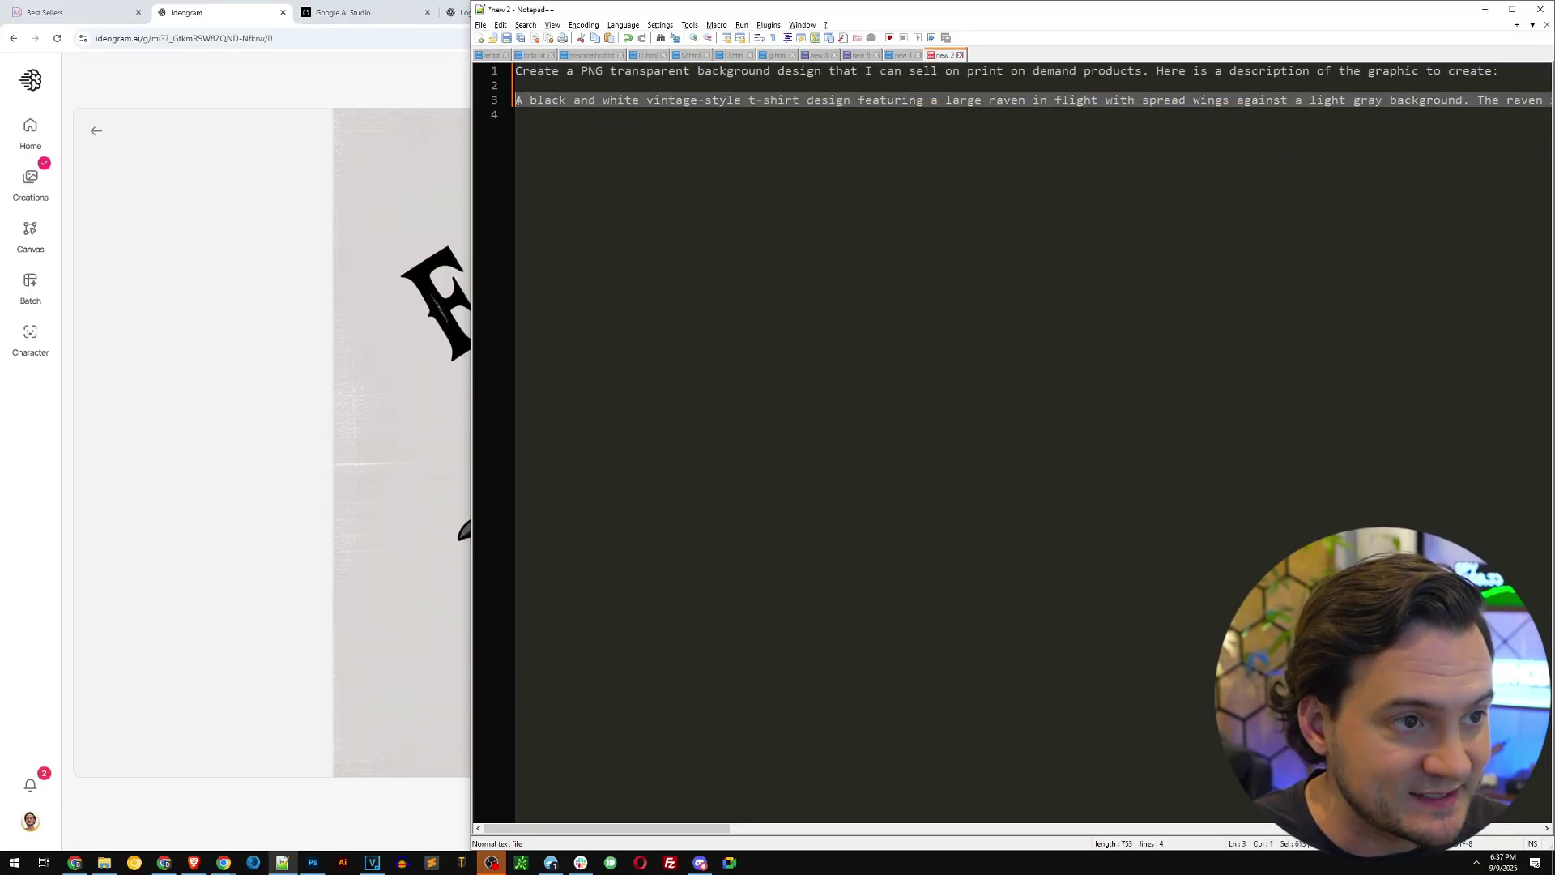
pyautogui.click(545, 125)
pyautogui.hotkey('ctrl', 'a')
pyautogui.hotkey('ctrl', 'c')
# Step: Paste the combined raven prompt into Google AI Studio and run it
pyautogui.click(353, 14)
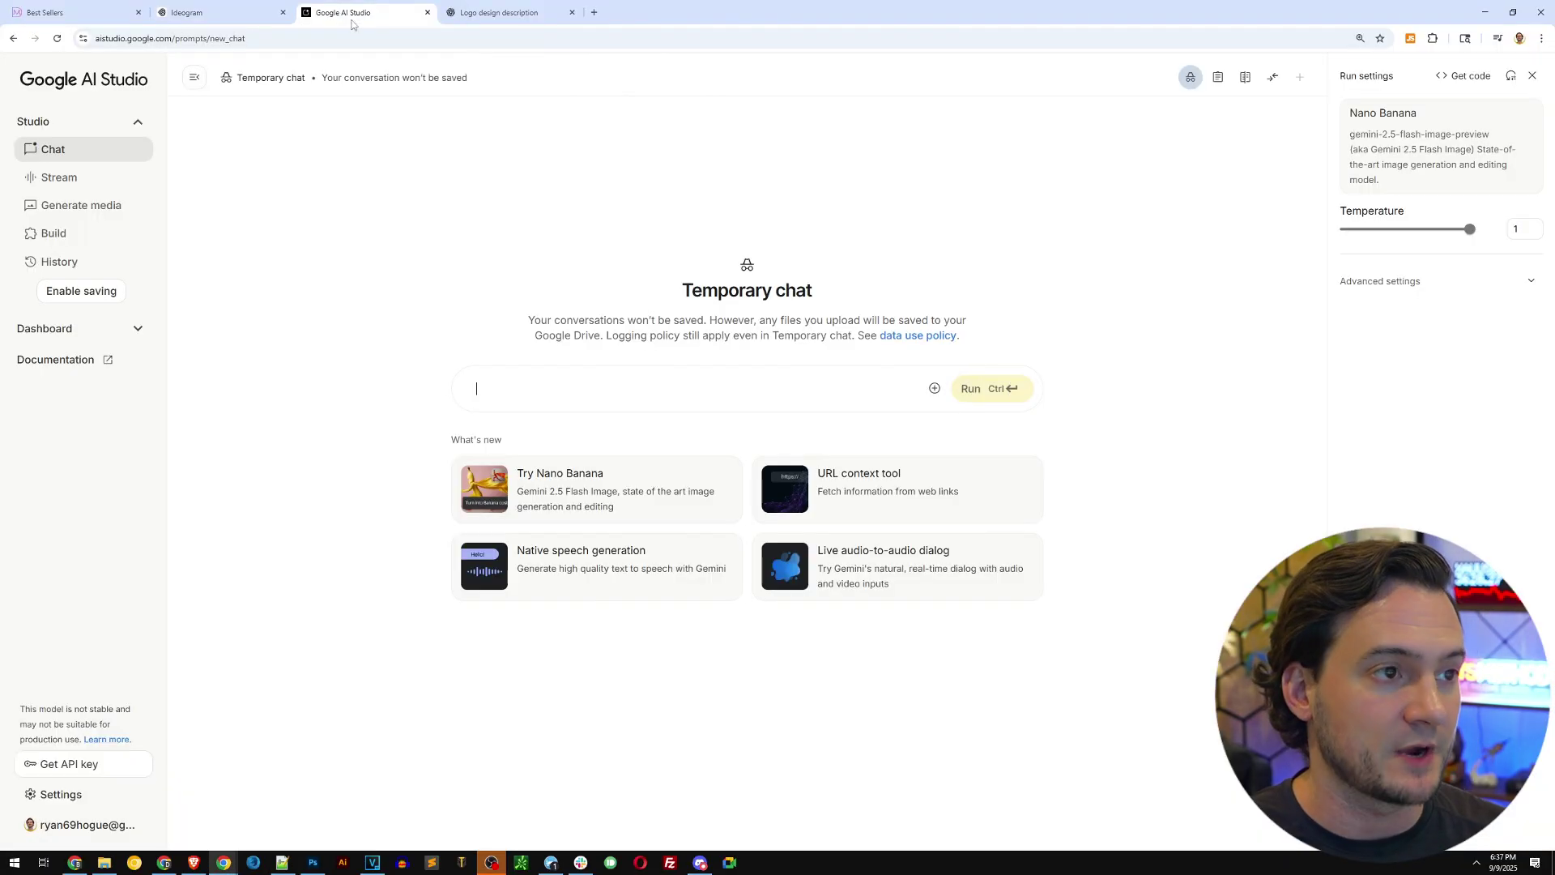
pyautogui.hotkey('ctrl', 'v')
pyautogui.click(987, 510)
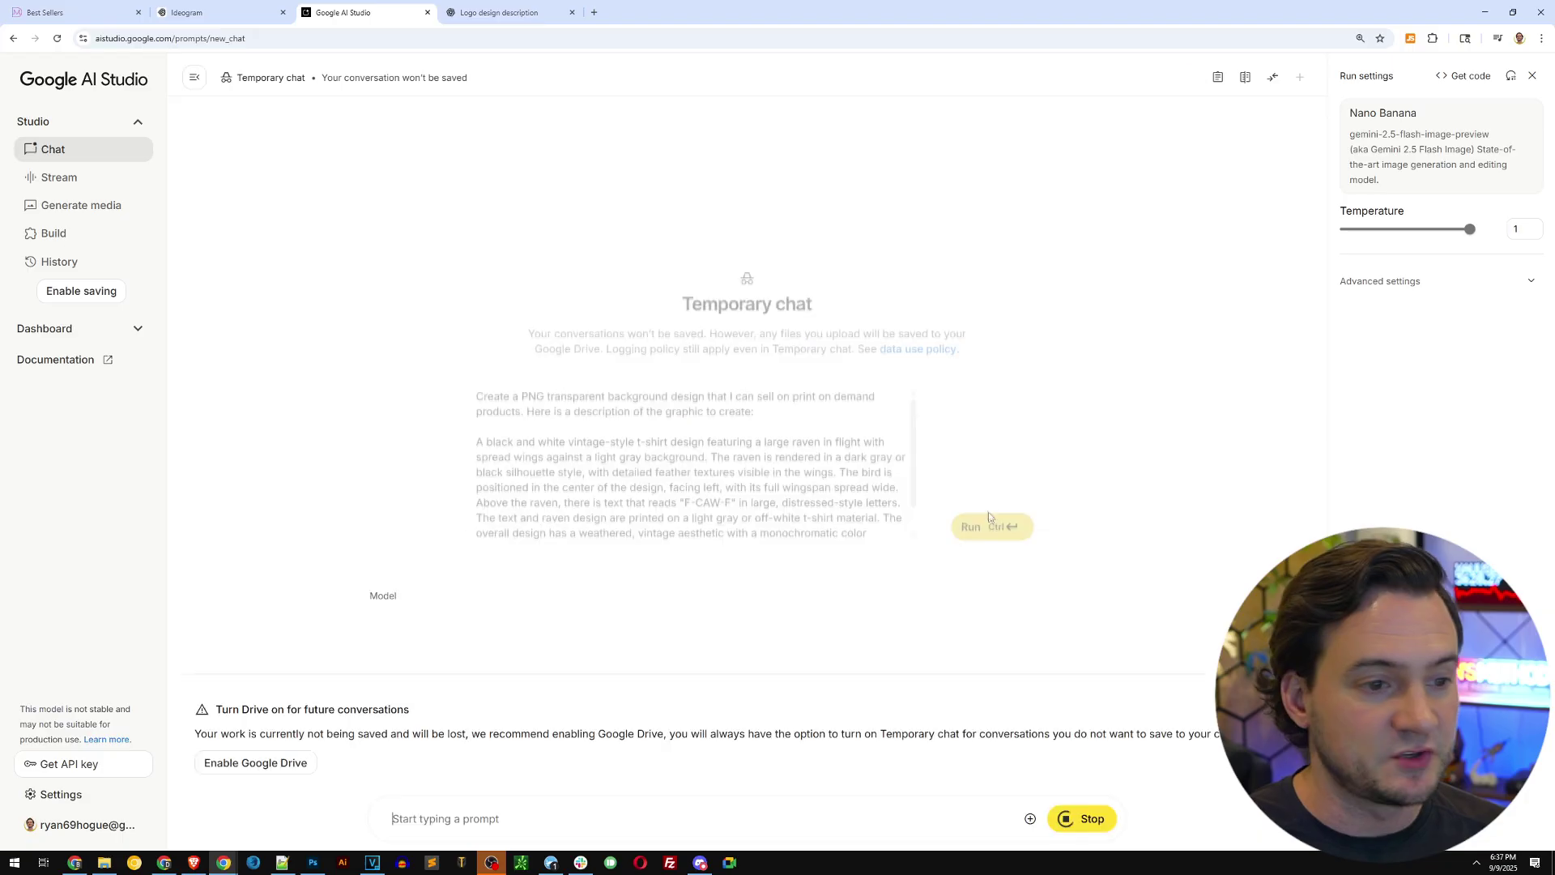
pyautogui.click(502, 12)
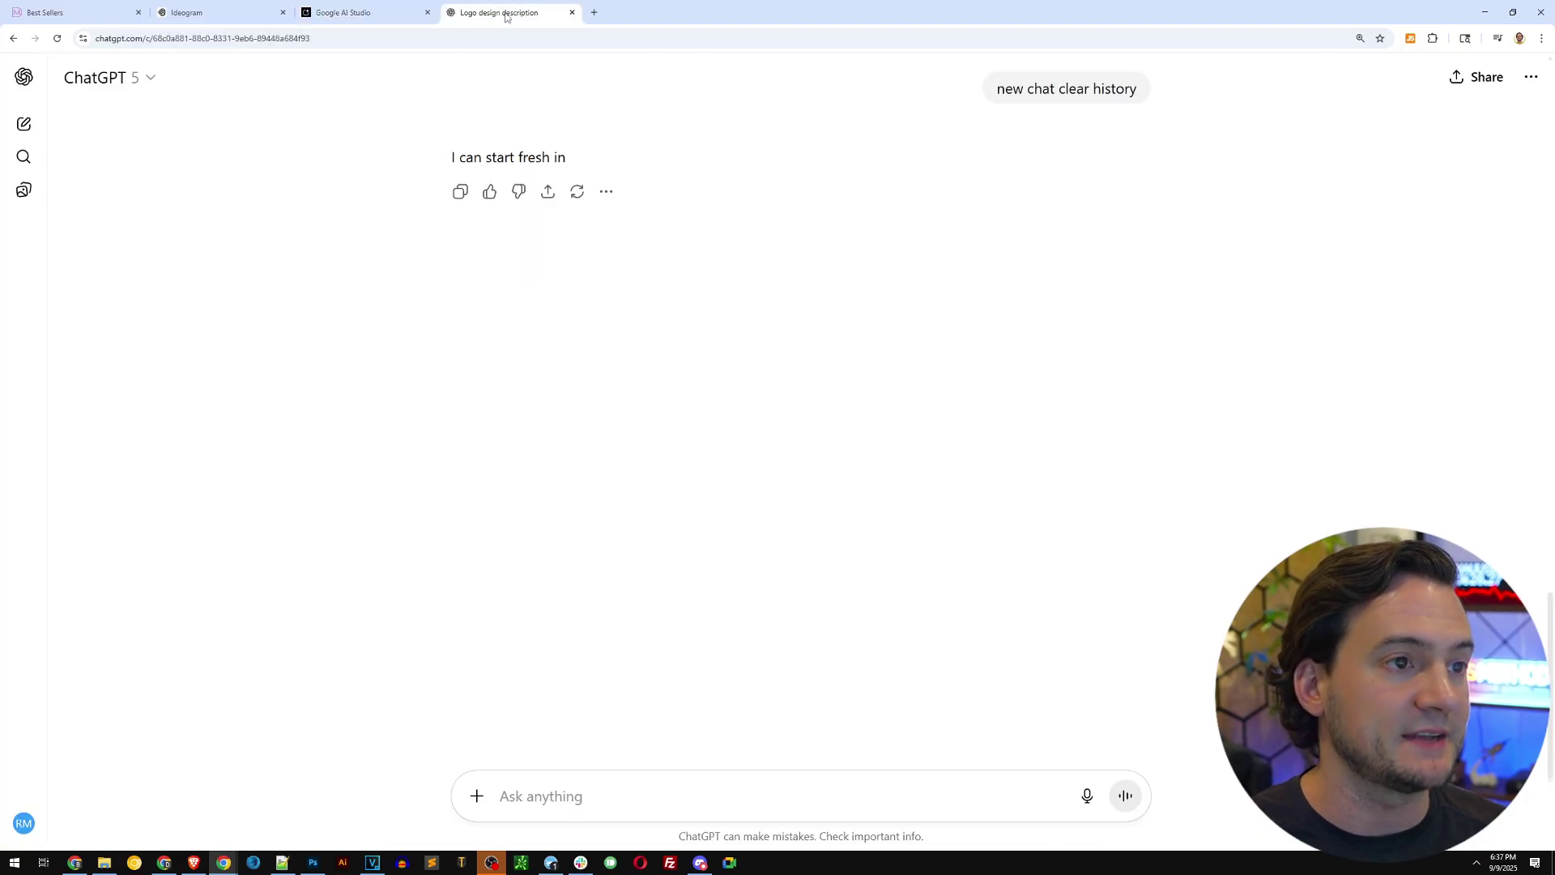
# Step: Paste the F-CAW-F raven description into ChatGPT's message box and send it
pyautogui.click(569, 785)
pyautogui.hotkey('ctrl', 'v')
pyautogui.press('Return')
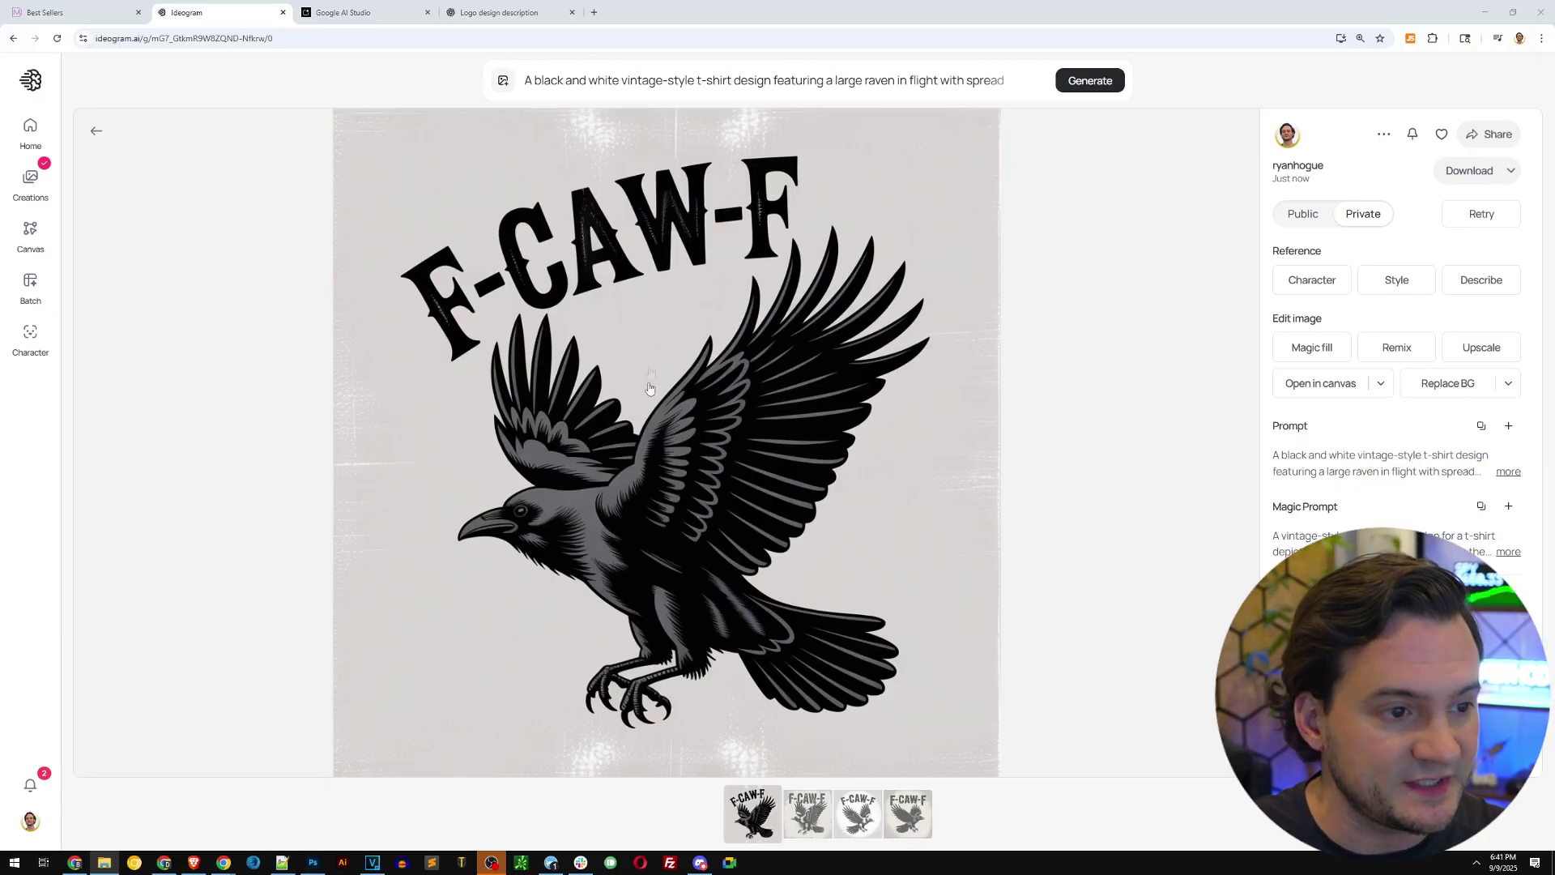
# Step: Browse the second, third and fourth Ideogram raven variations and check the Replace BG options
pyautogui.click(805, 817)
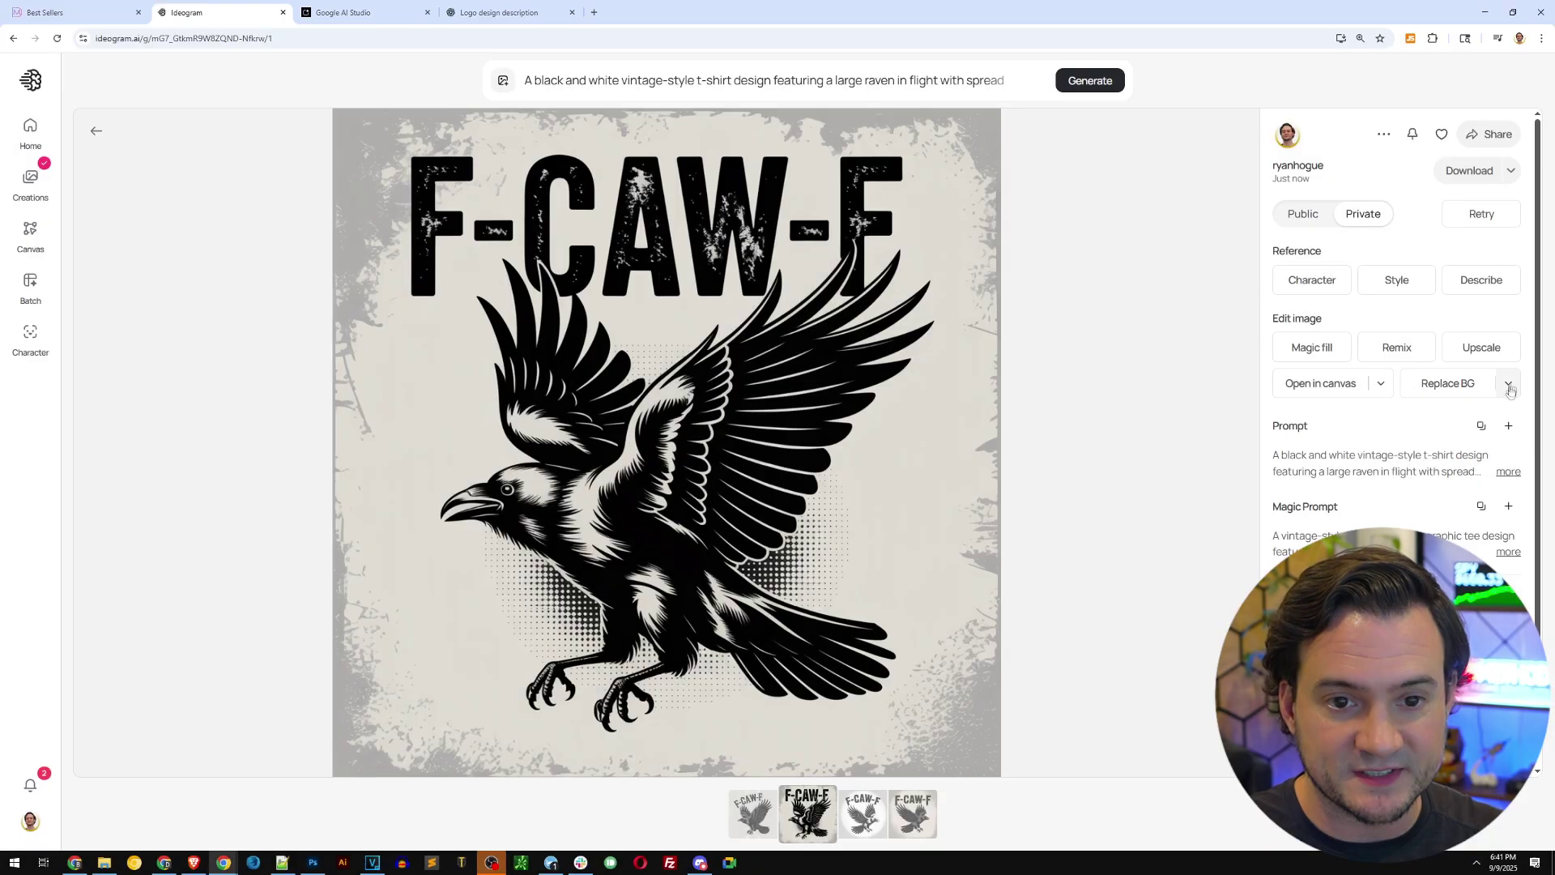
pyautogui.click(1508, 383)
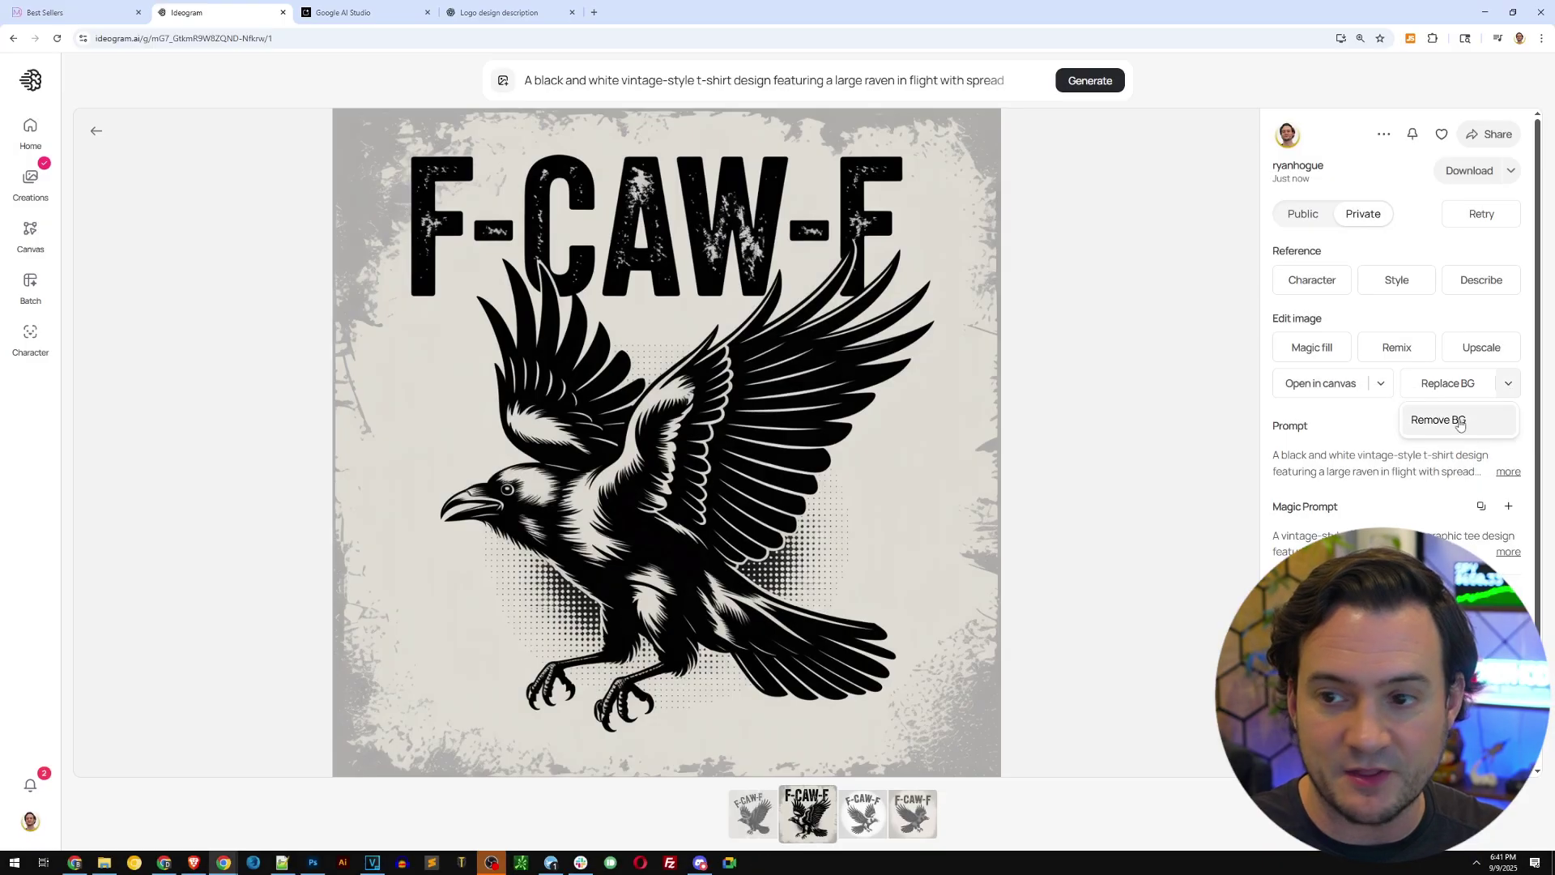
pyautogui.click(857, 807)
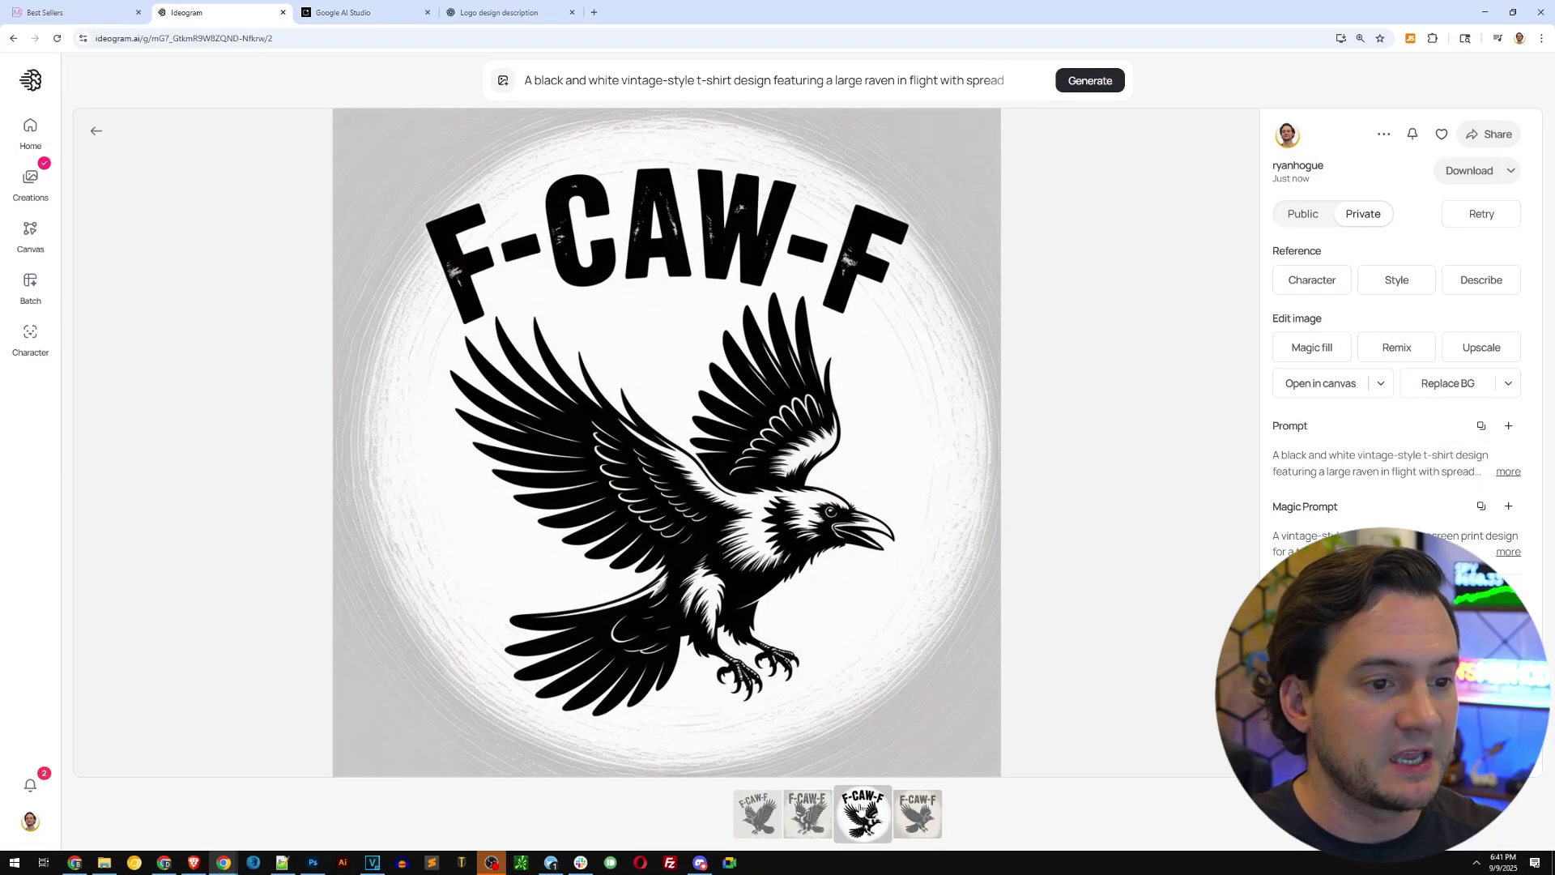
pyautogui.click(913, 808)
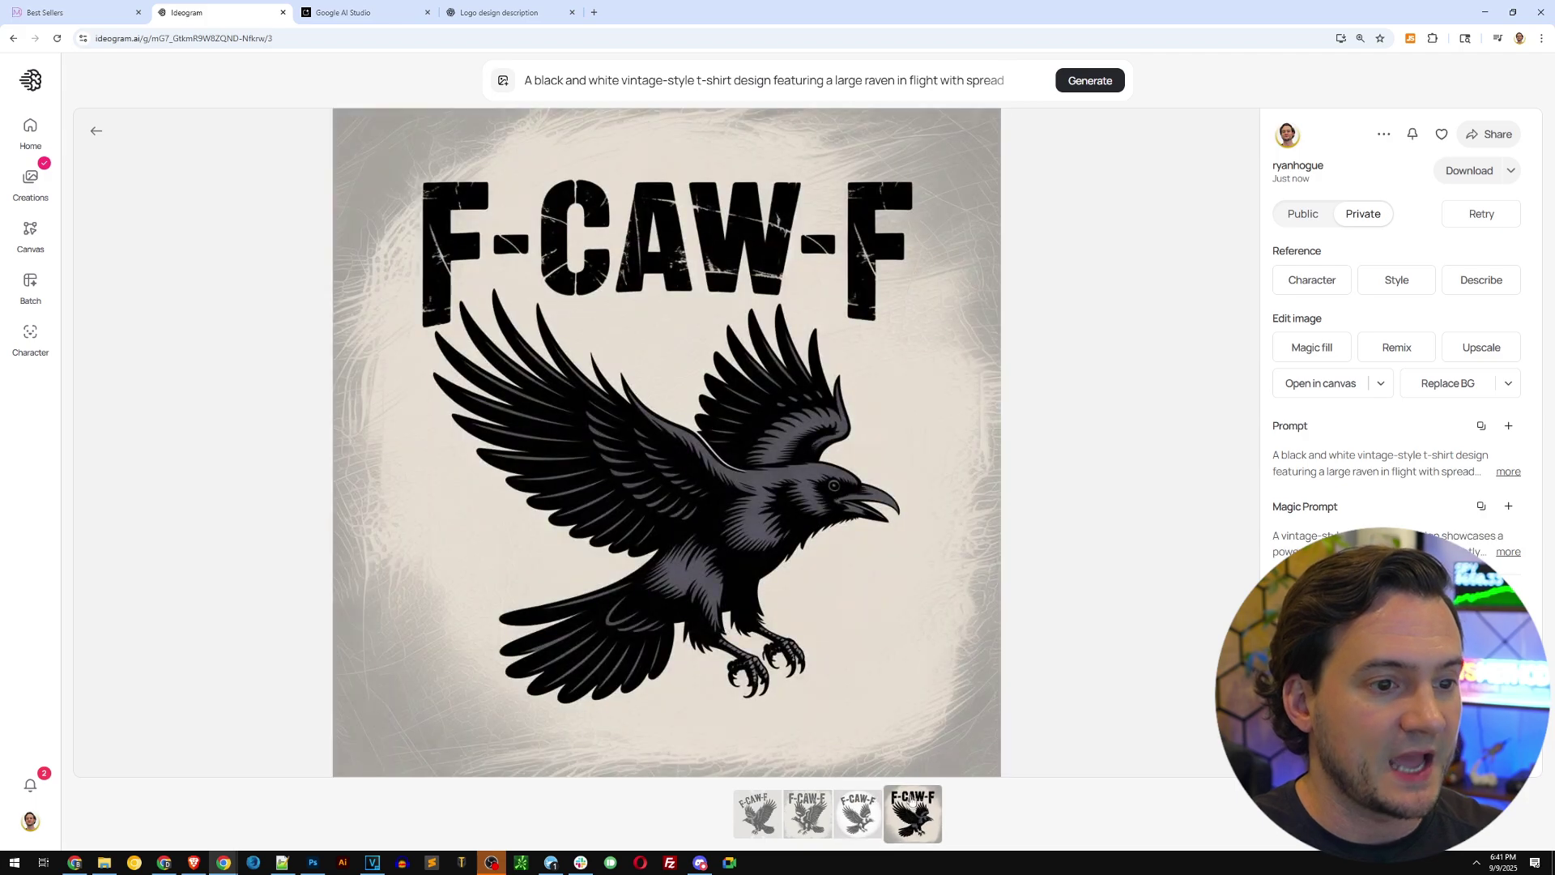
pyautogui.click(64, 12)
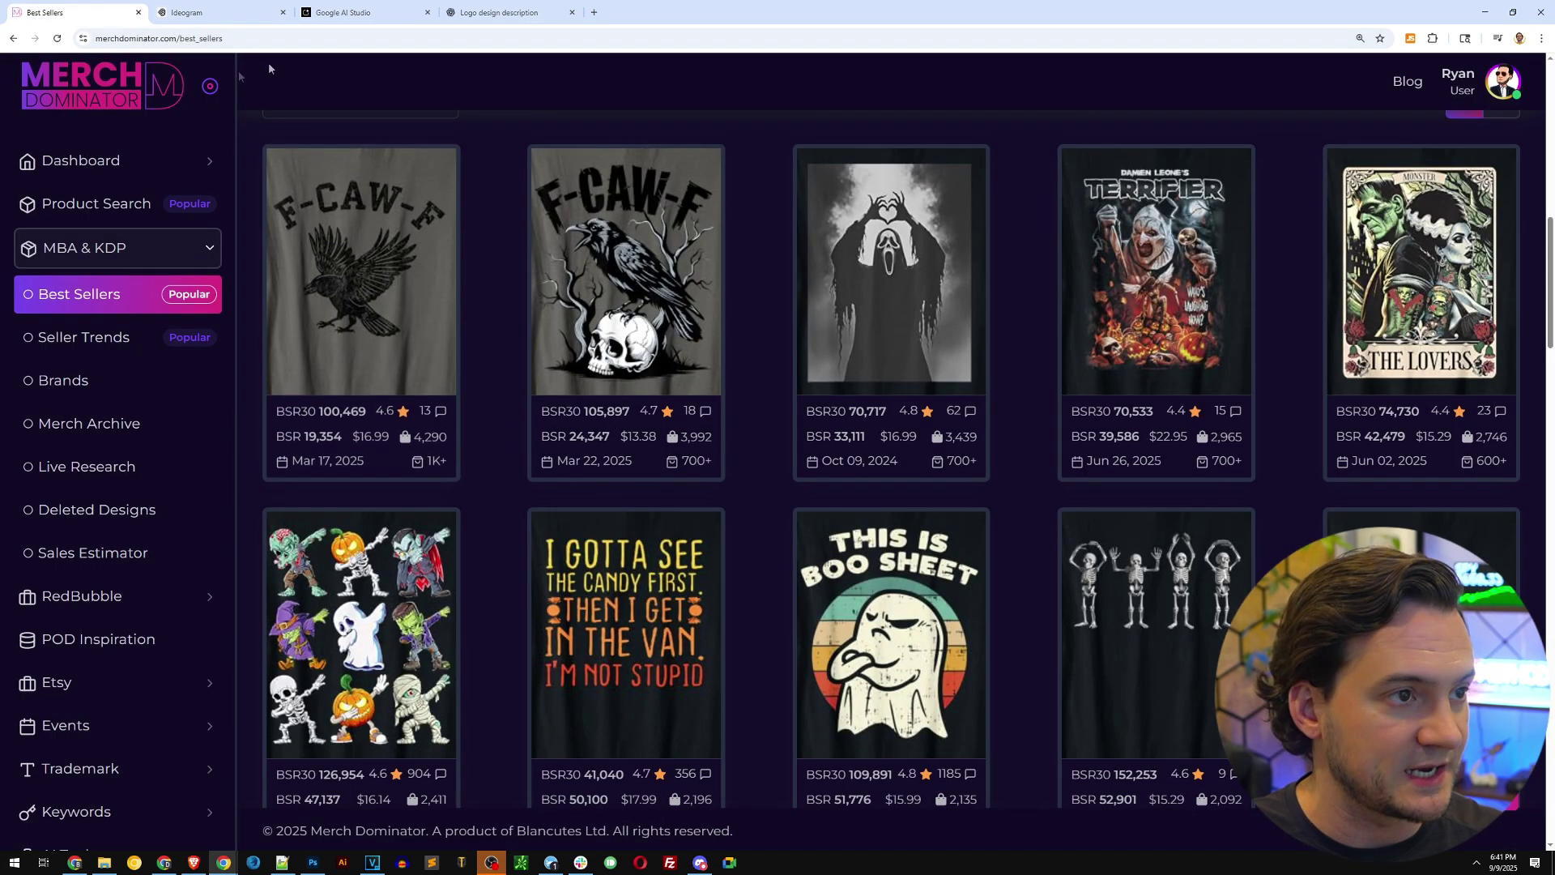
pyautogui.click(328, 13)
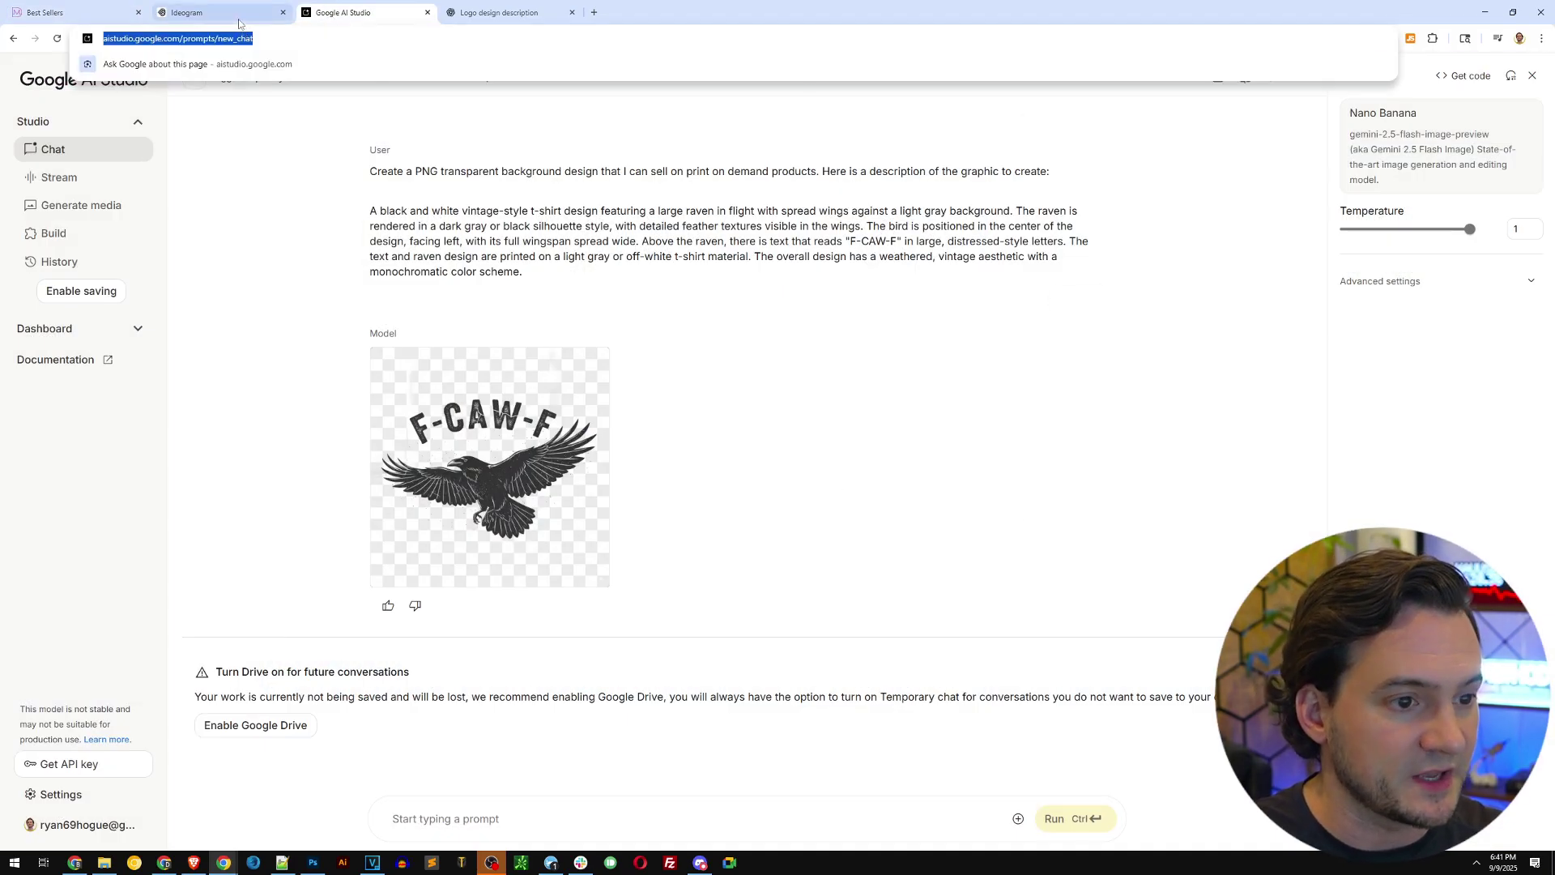
# Step: Recheck Ideogram's first raven, then view AI Studio's transparent raven image full-size
pyautogui.click(202, 12)
pyautogui.click(753, 814)
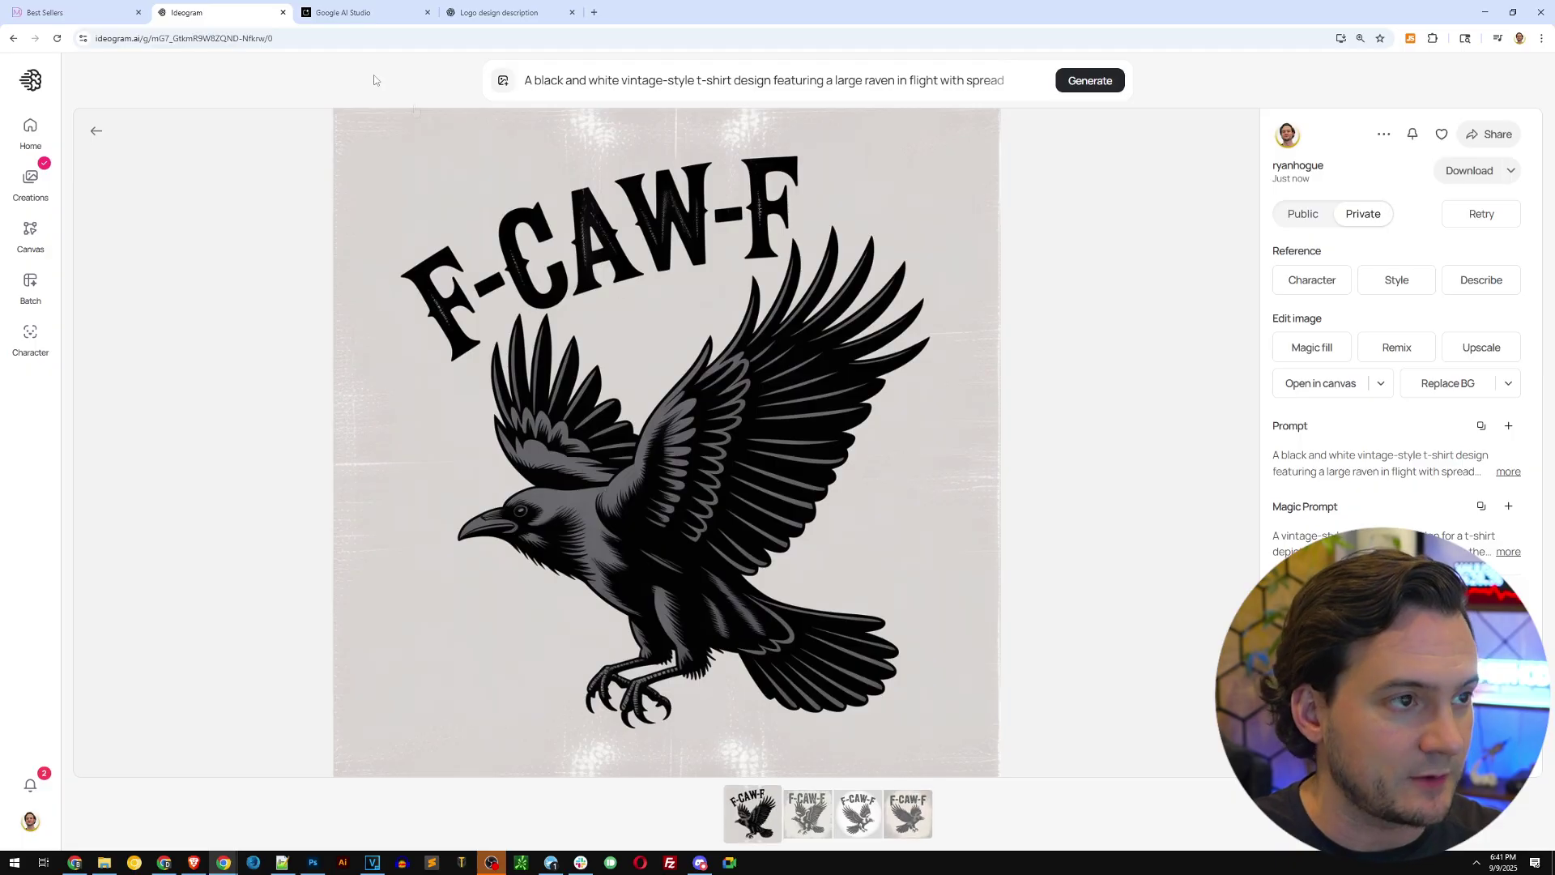
pyautogui.click(352, 14)
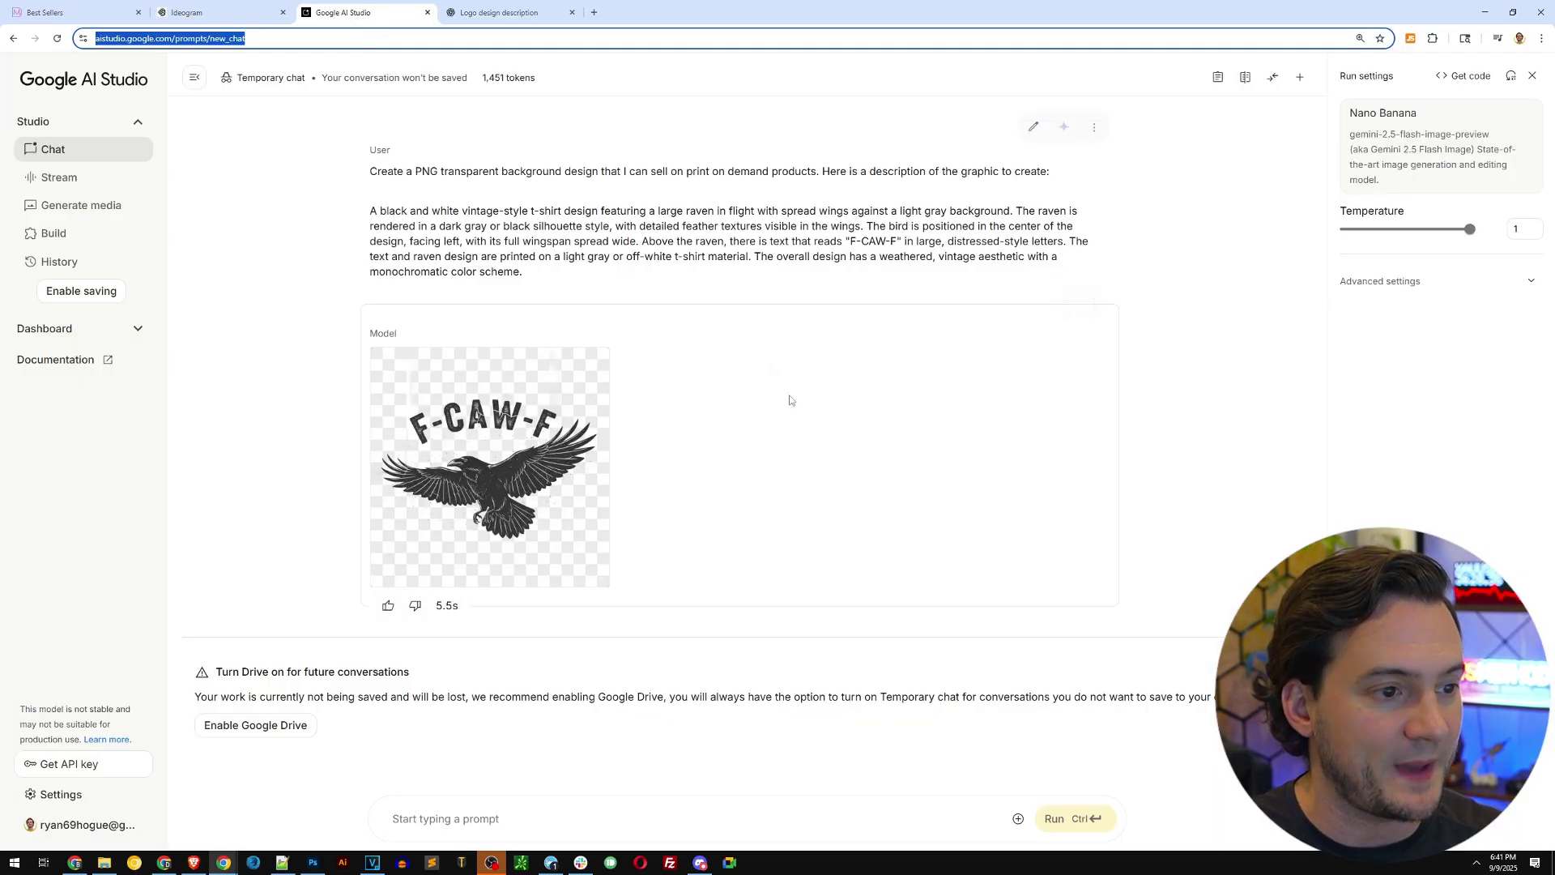
pyautogui.moveTo(592, 451)
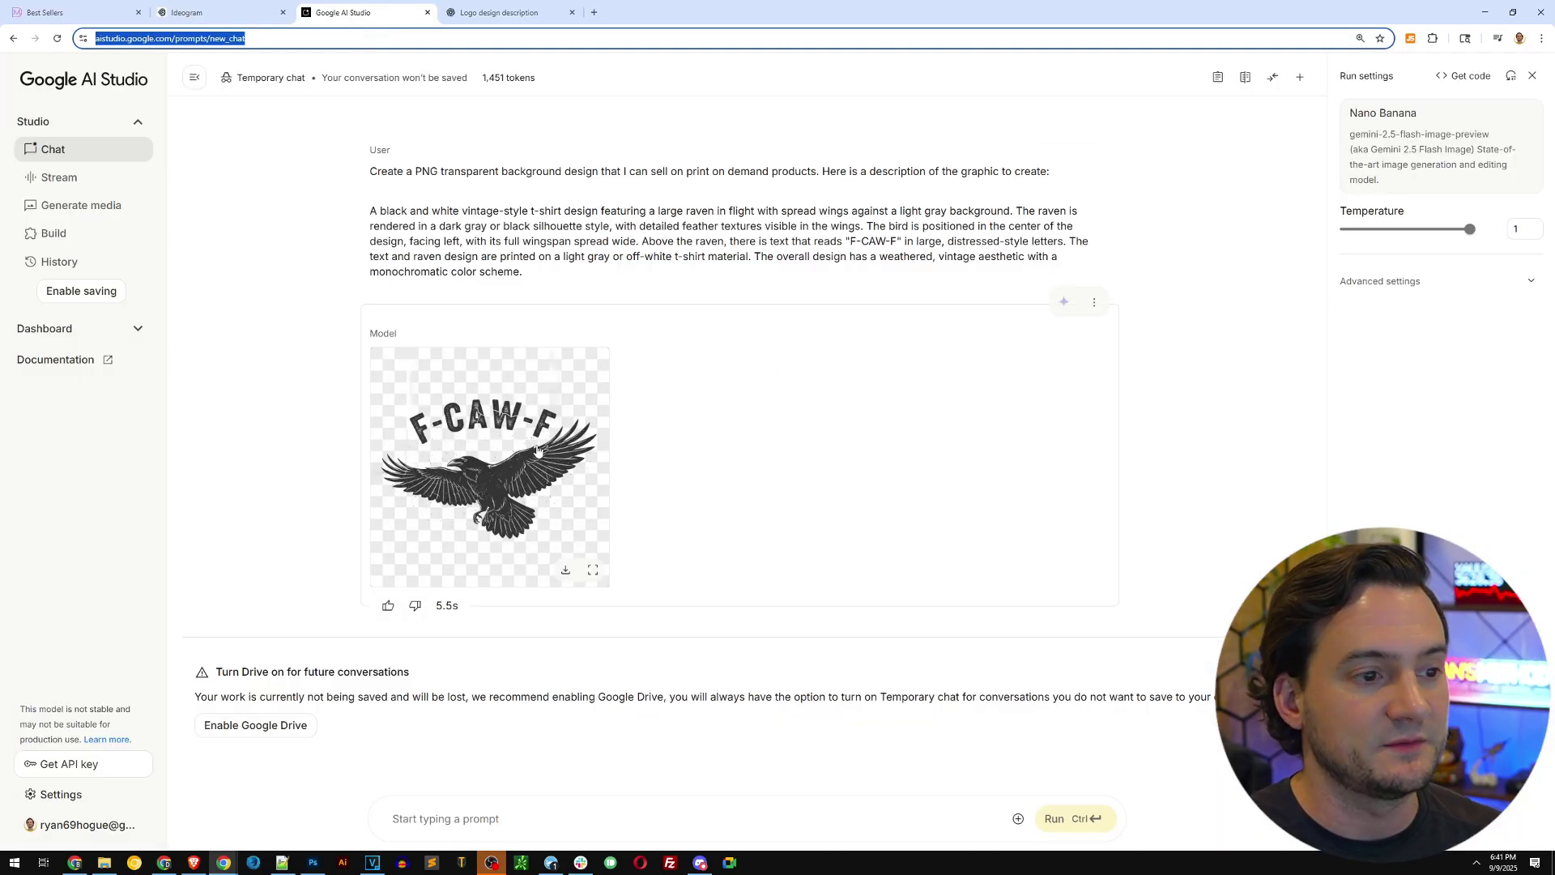
pyautogui.click(559, 451)
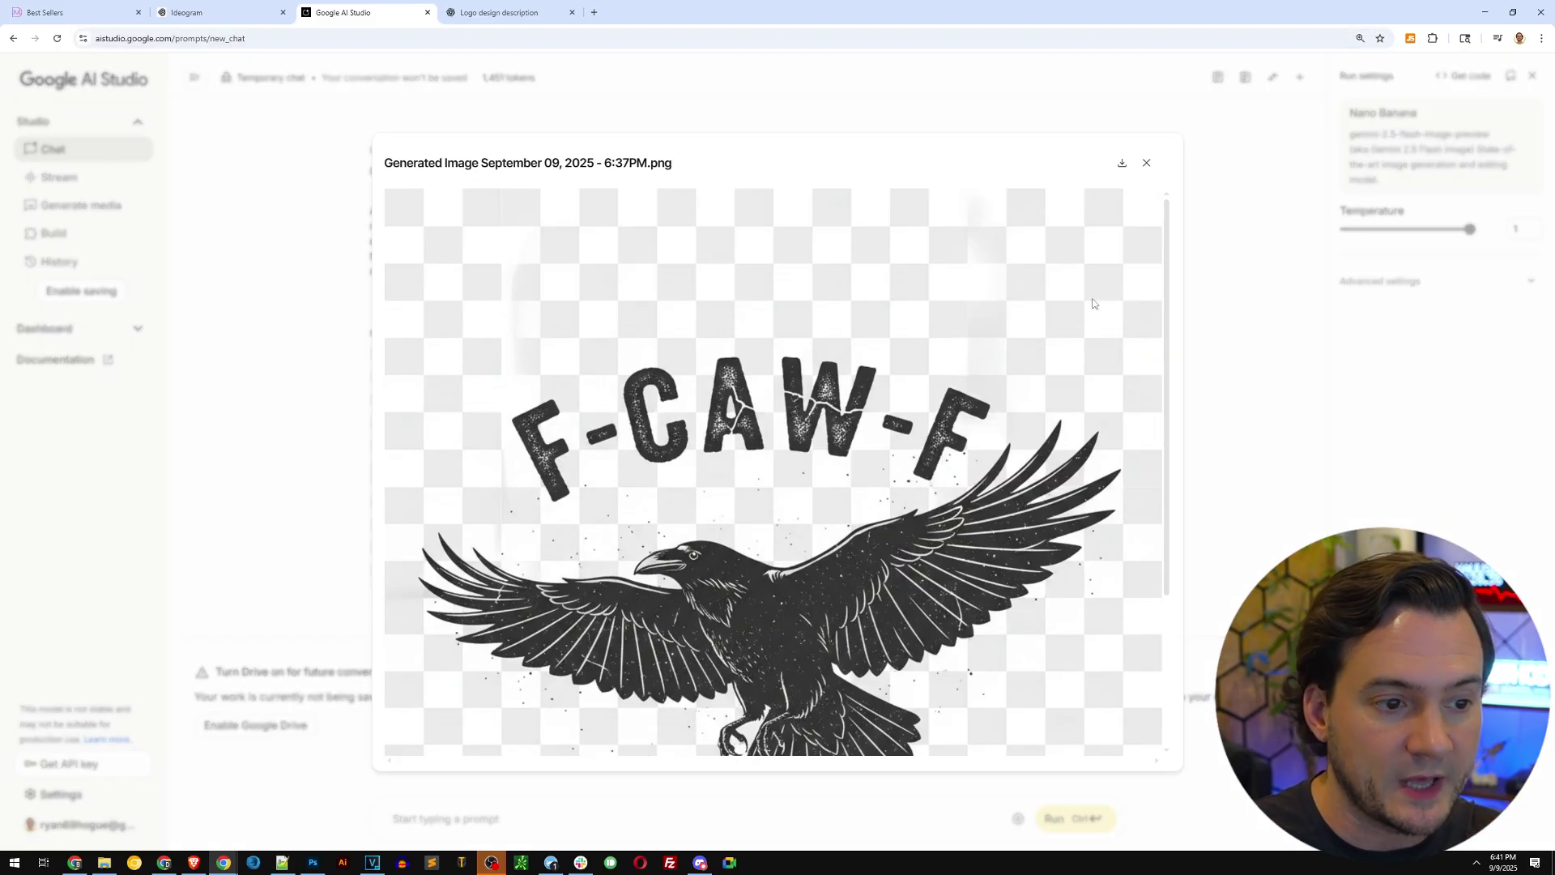
pyautogui.scroll(-3, 1003, 425)
pyautogui.scroll(2, 889, 395)
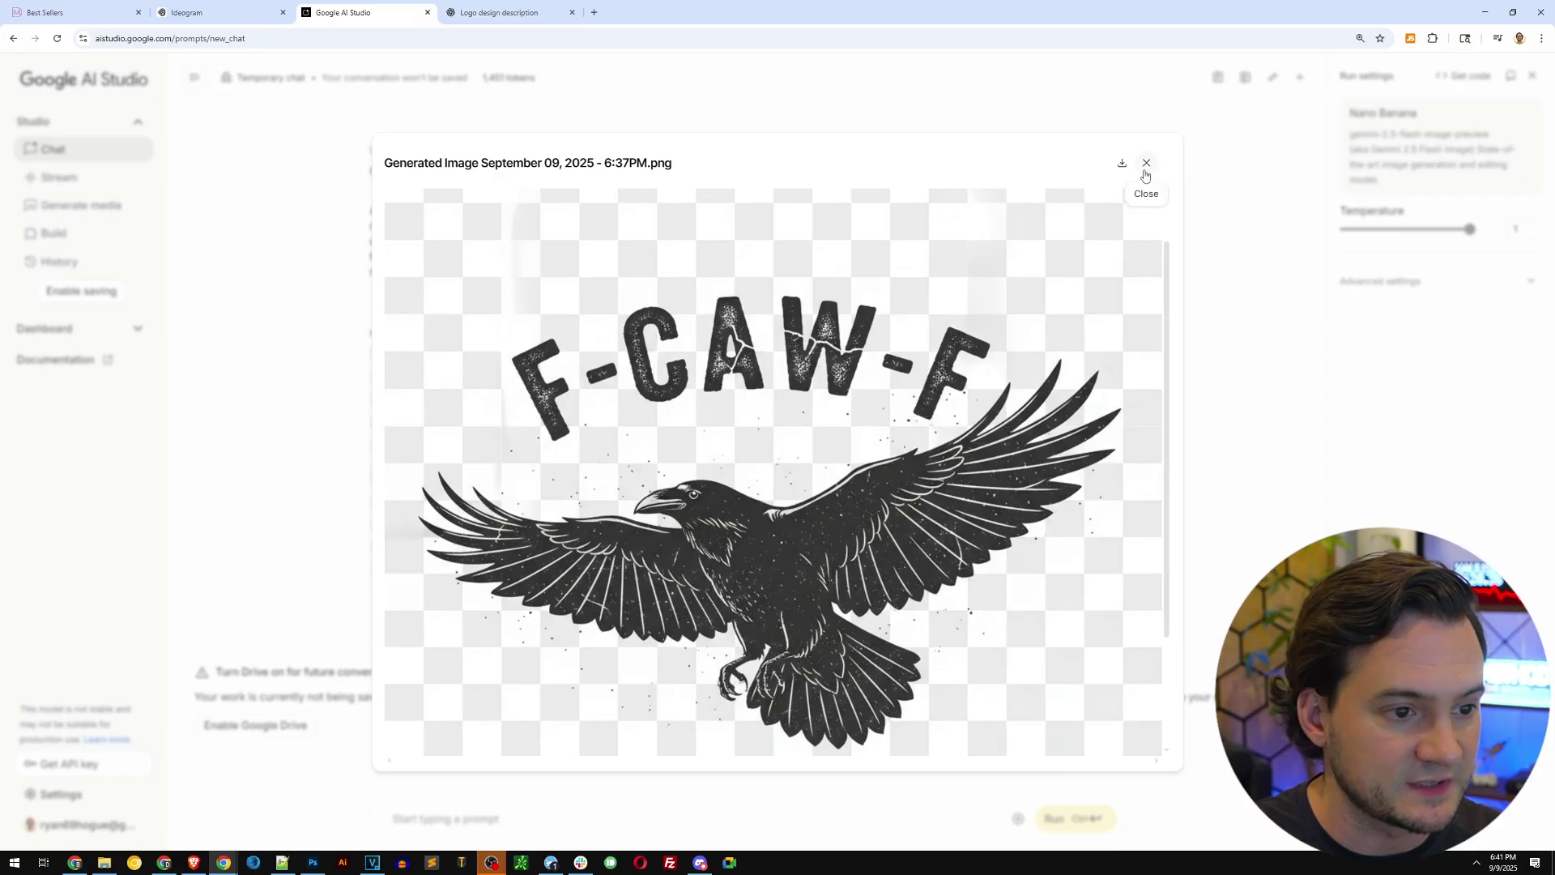
pyautogui.click(1146, 163)
pyautogui.click(503, 18)
# Step: View ChatGPT's generated raven image full-size, then close the viewer
pyautogui.moveTo(677, 426)
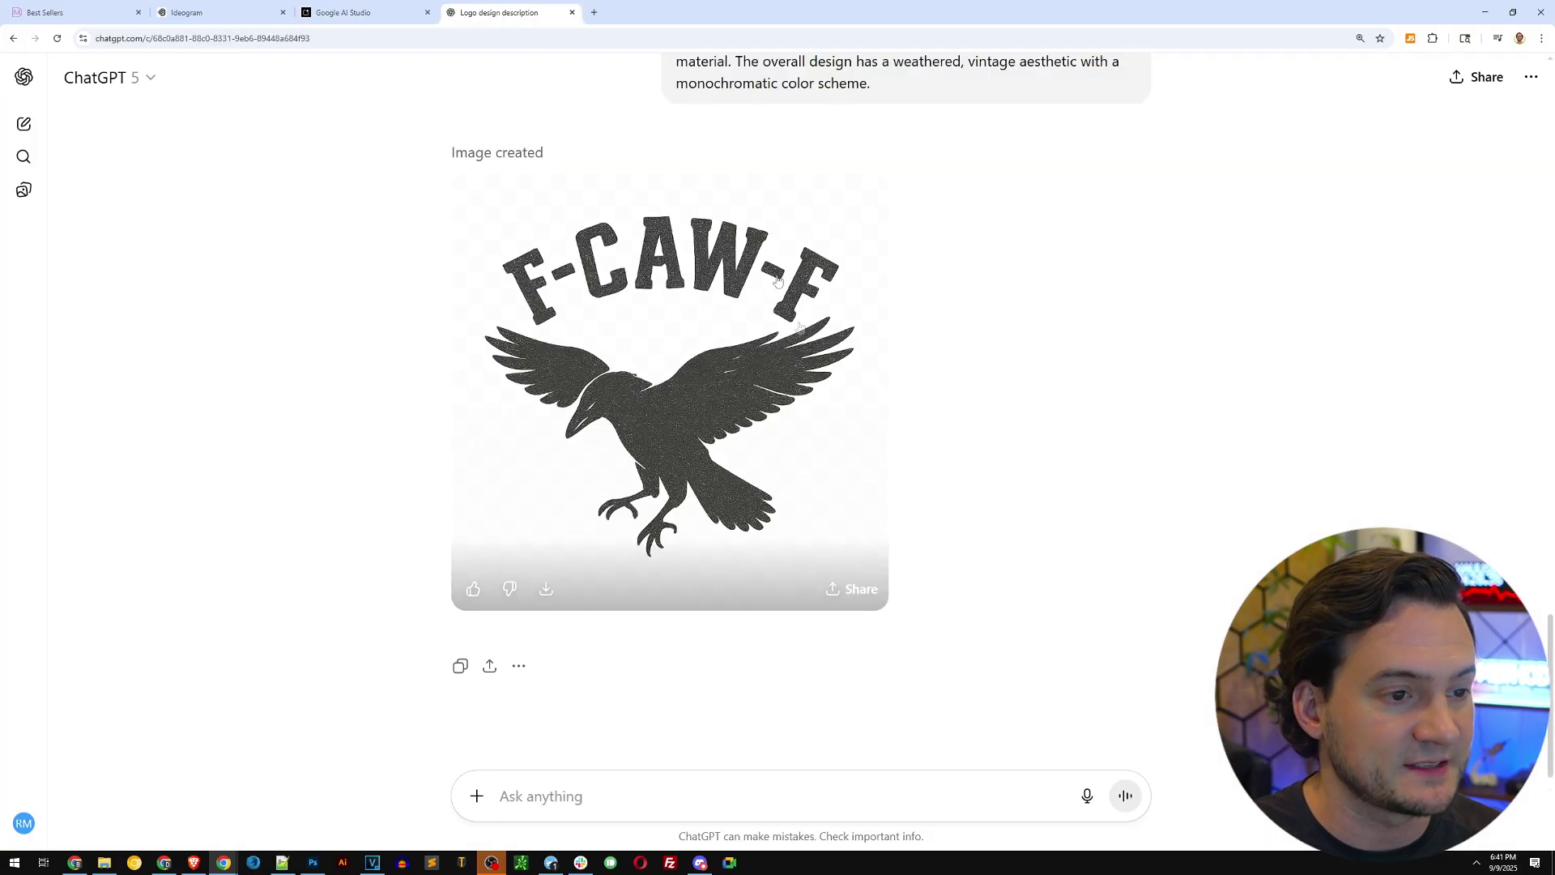
pyautogui.click(677, 426)
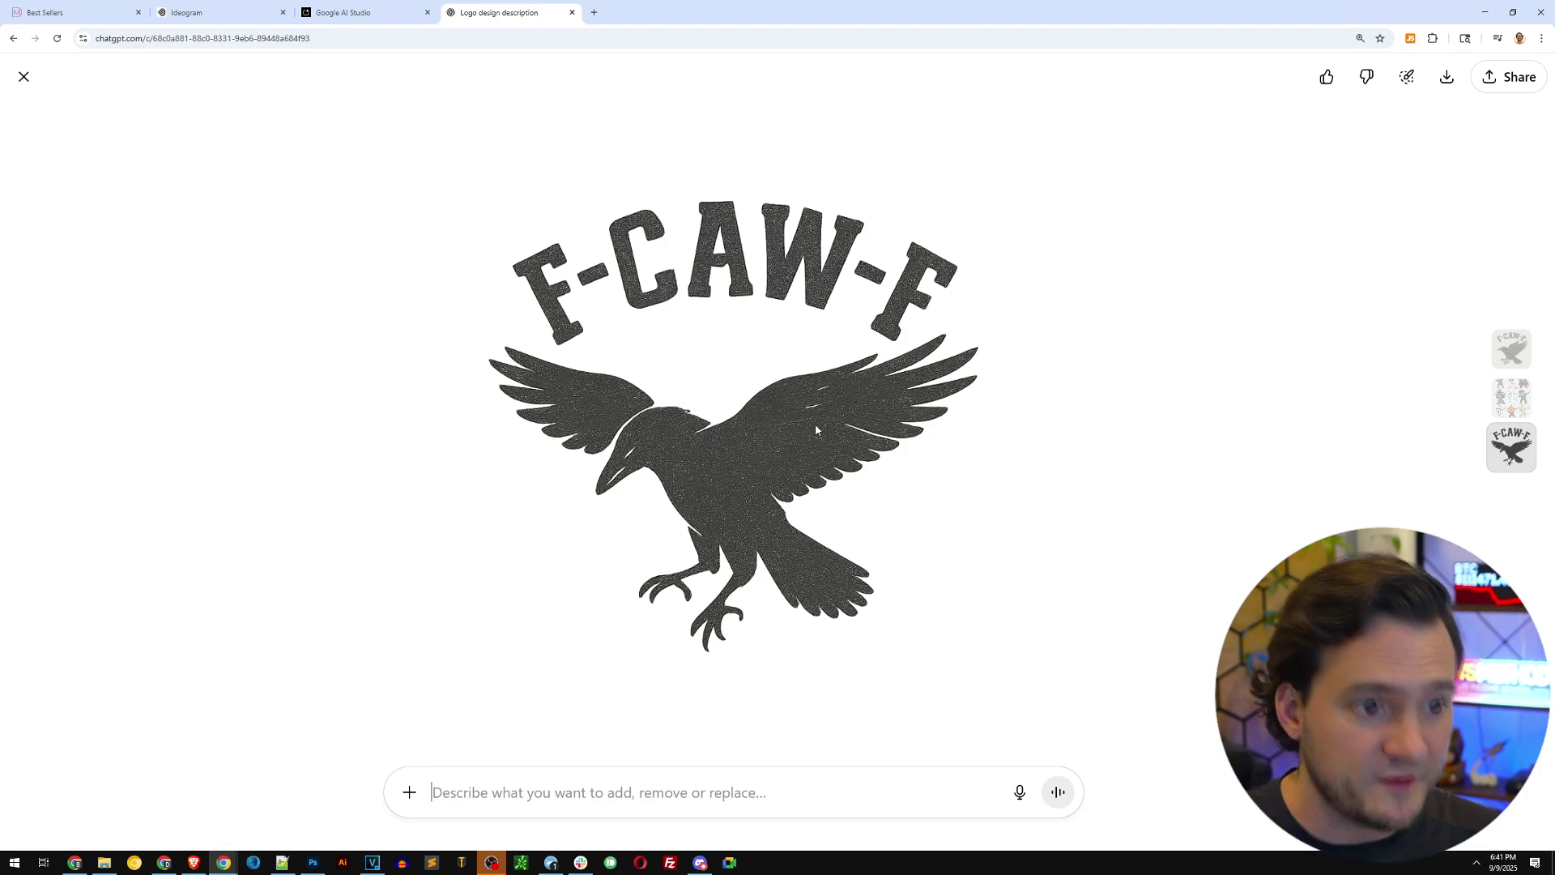
pyautogui.click(24, 76)
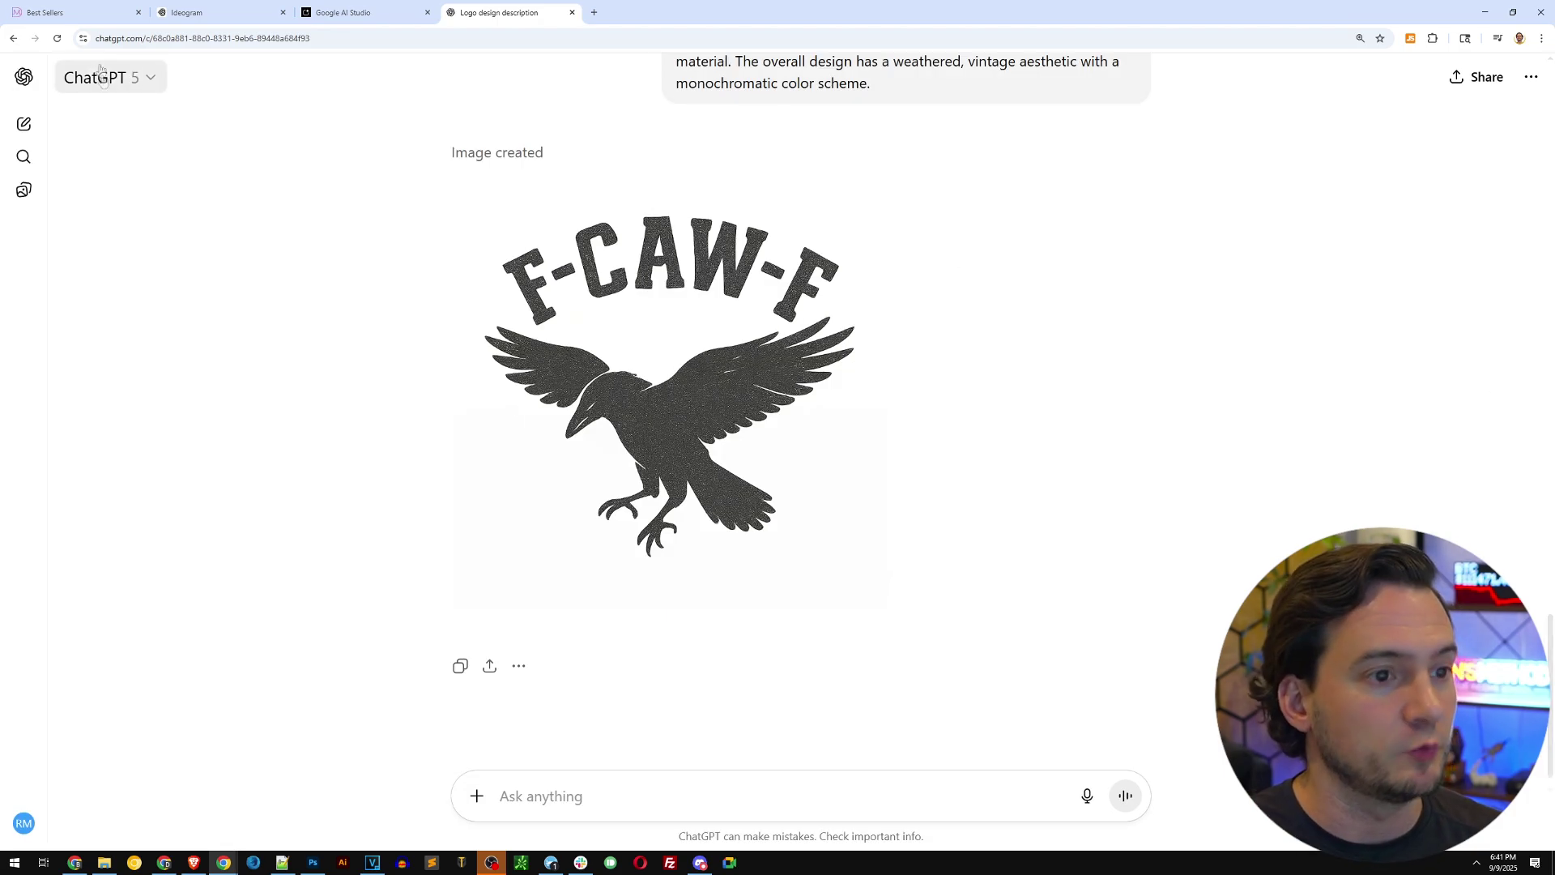
# Step: Capture The Lovers tarot tee image from the best-sellers page to the clipboard
pyautogui.click(71, 19)
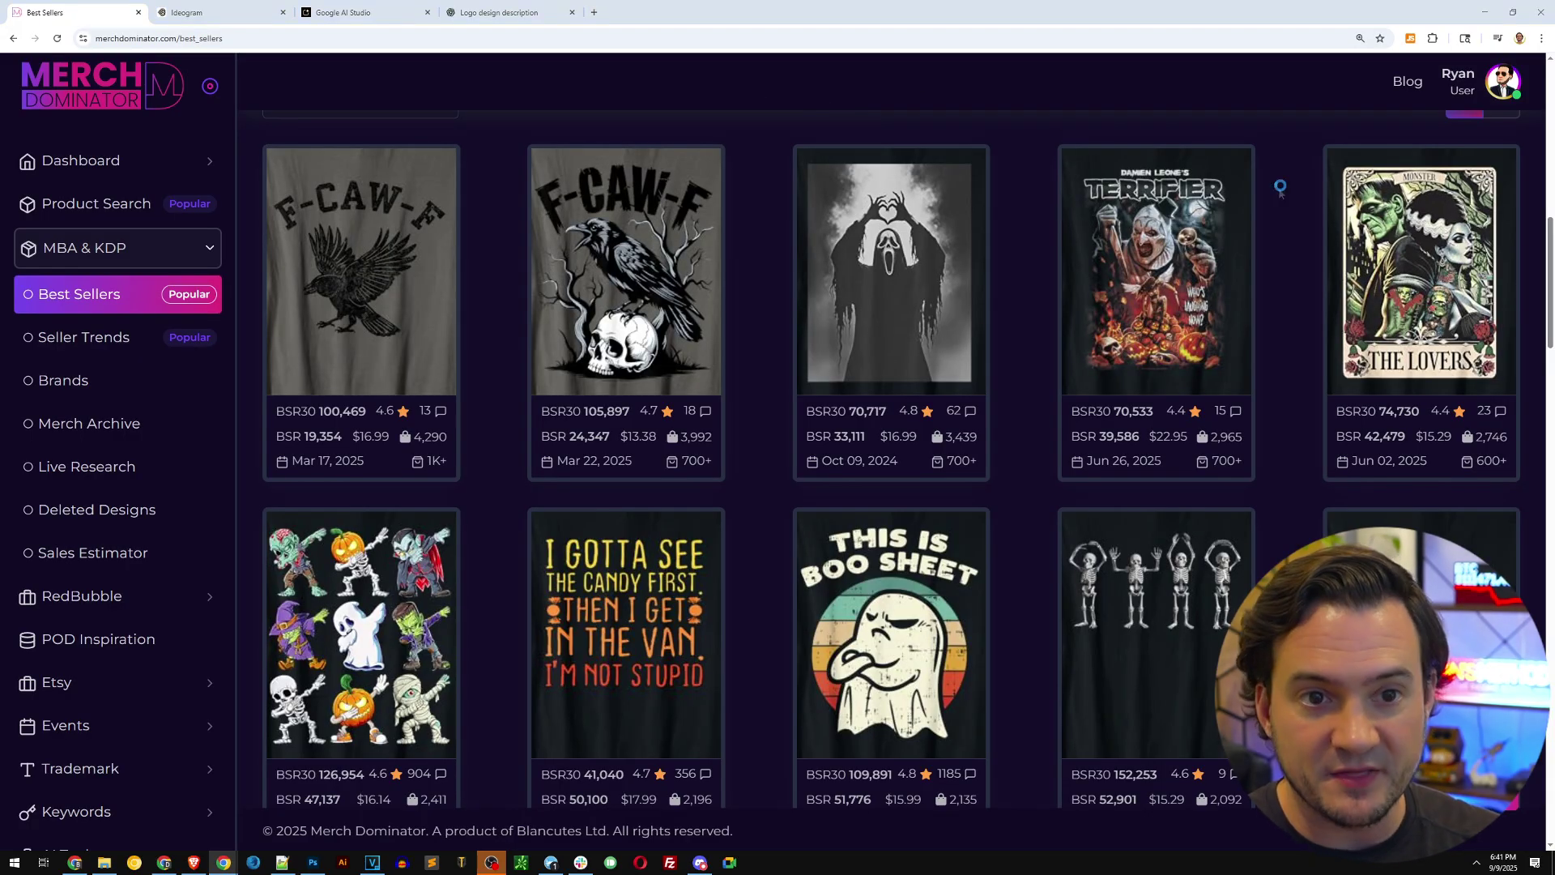
pyautogui.press('Print')
pyautogui.moveTo(1331, 156); pyautogui.dragTo(1510, 394)
pyautogui.hotkey('ctrl', 'c')
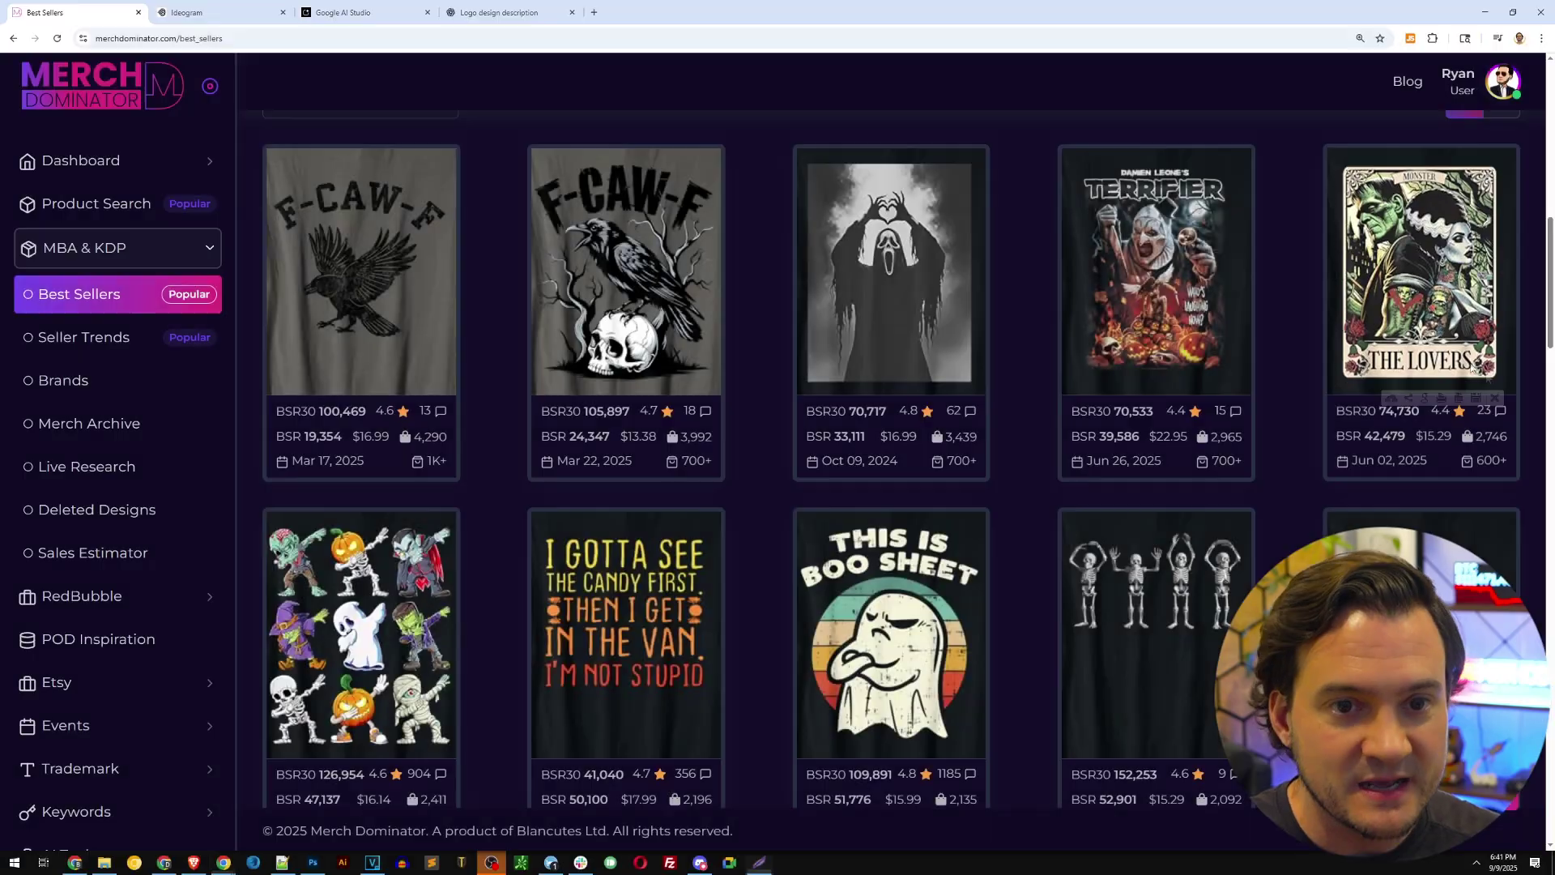
pyautogui.click(204, 15)
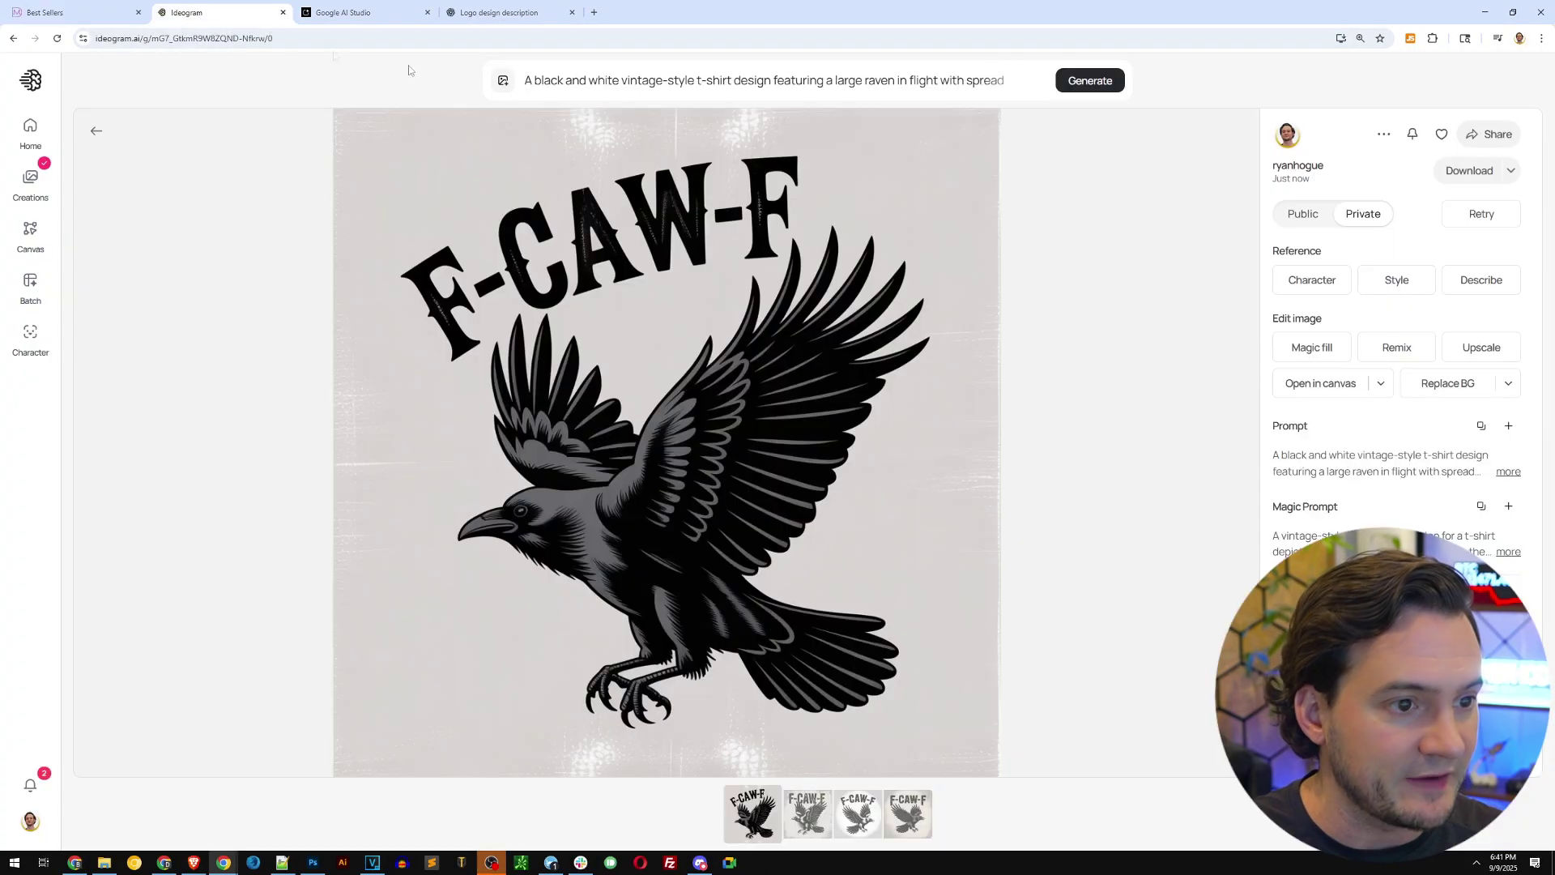
# Step: Describe The Lovers tarot screenshot on Ideogram's home page and copy the description
pyautogui.click(59, 91)
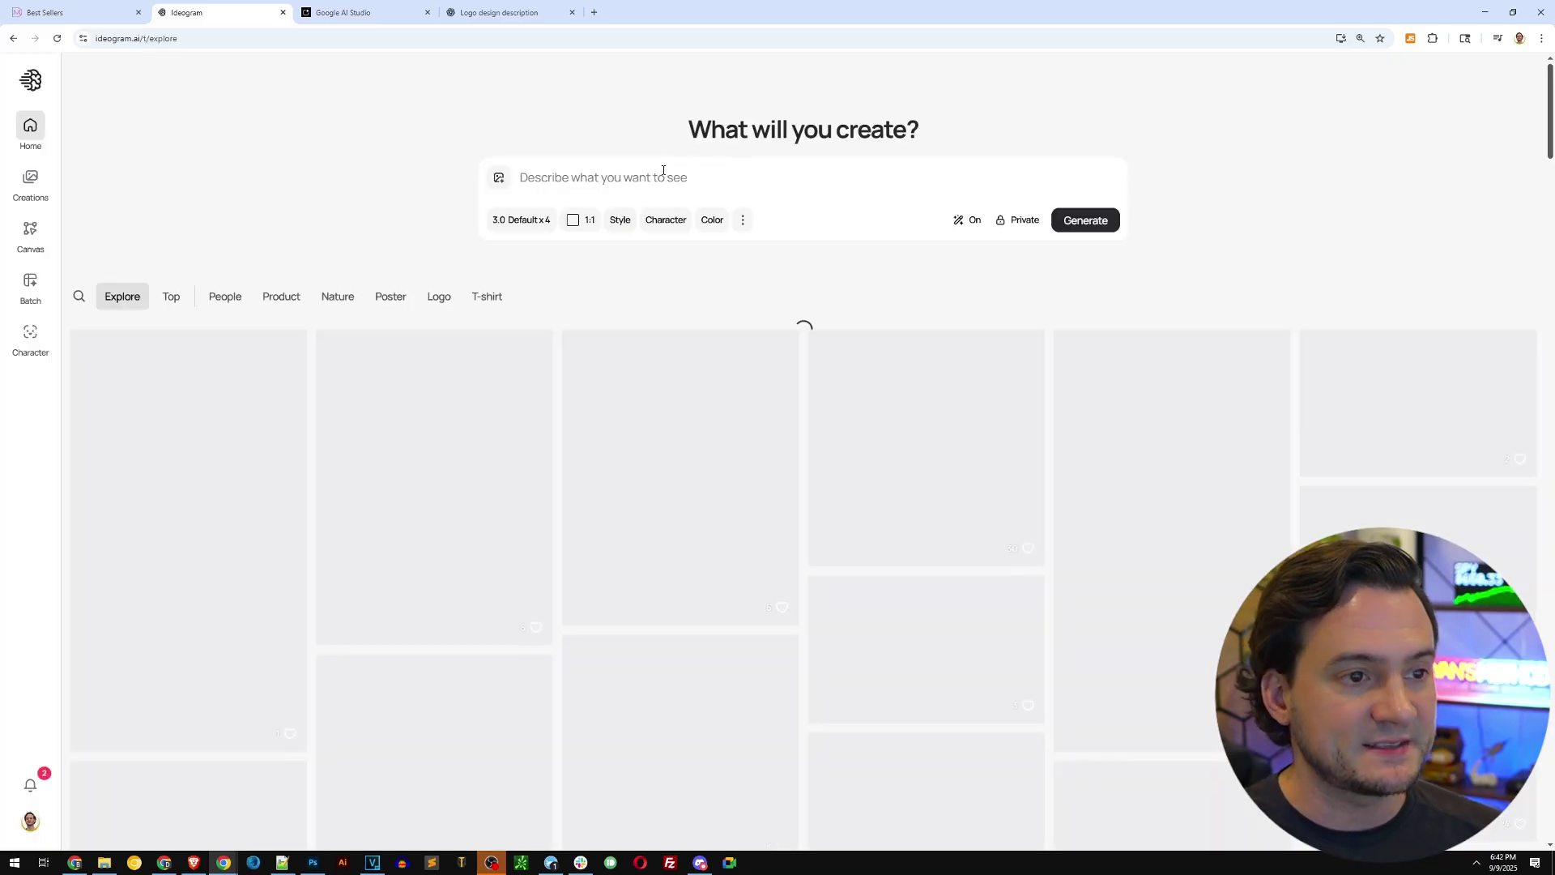
pyautogui.hotkey('ctrl', 'v')
pyautogui.click(972, 409)
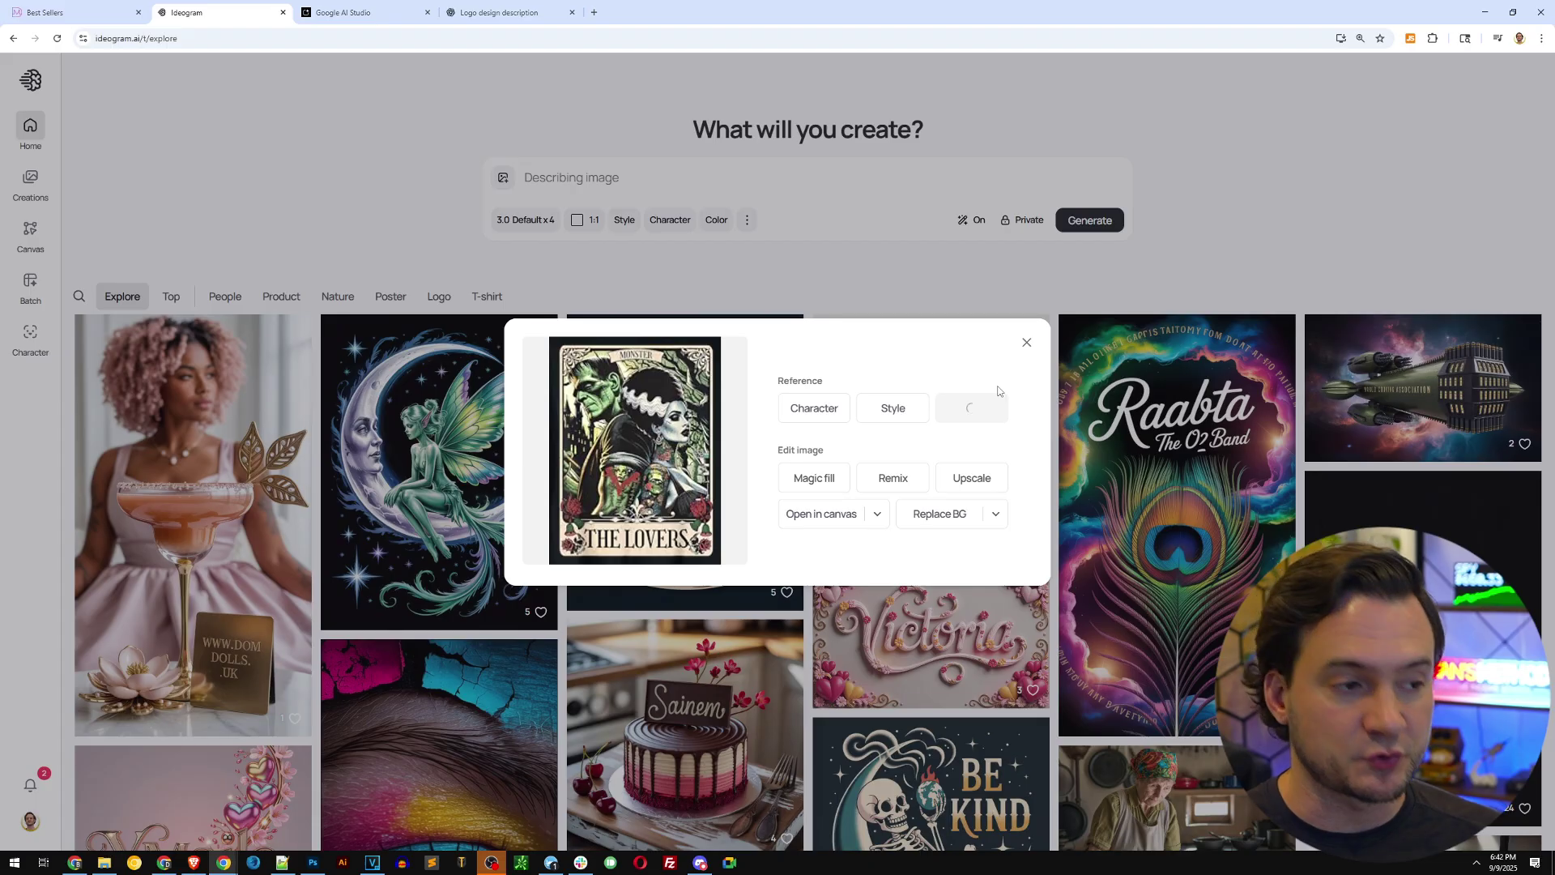
pyautogui.hotkey('ctrl', 'a')
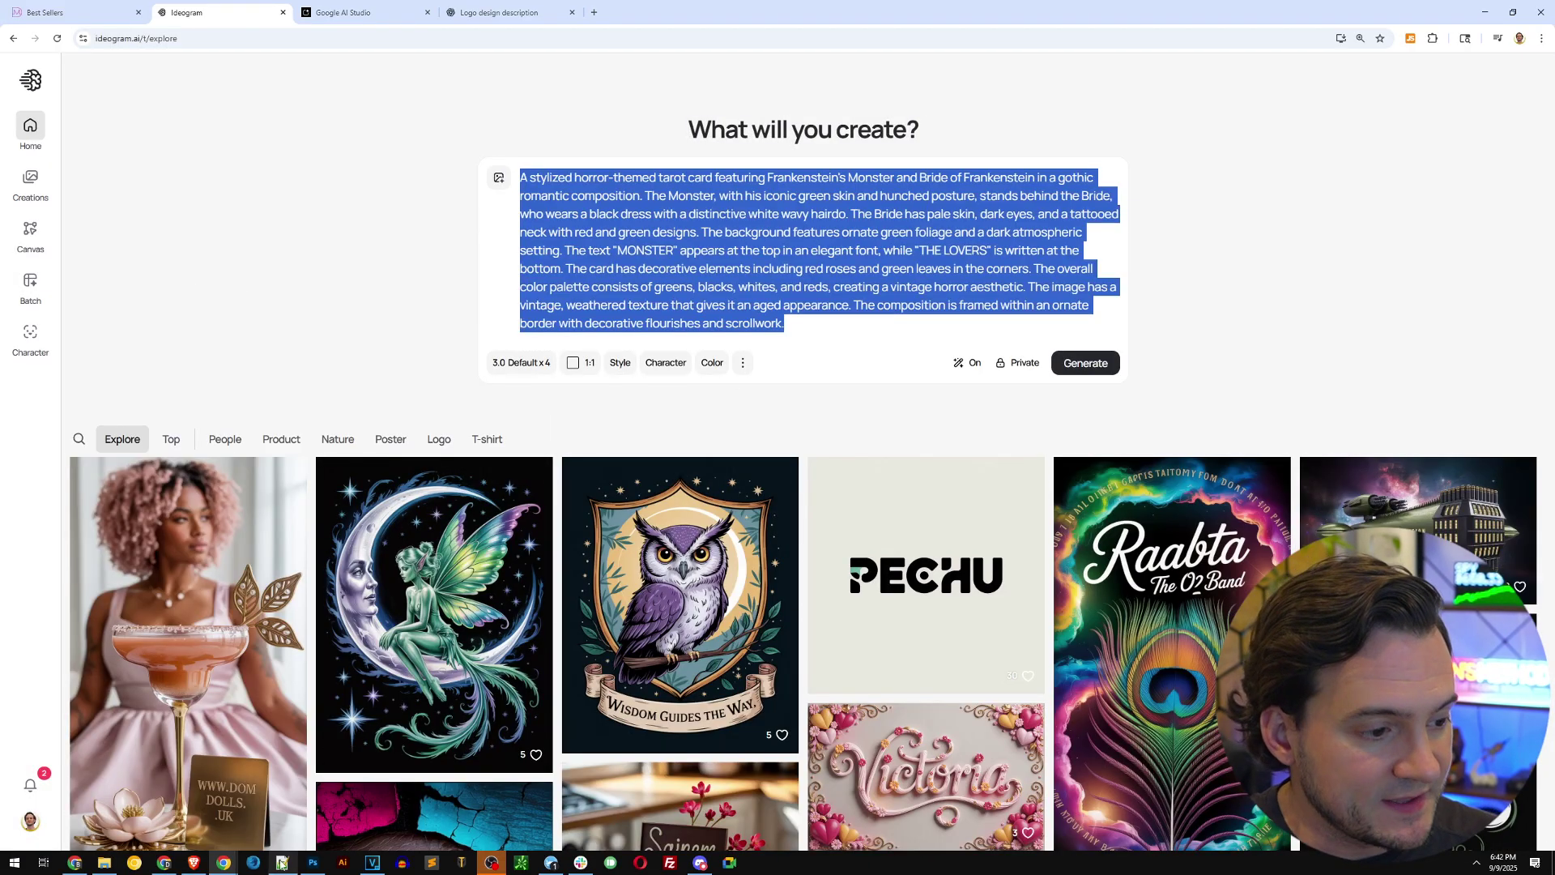
pyautogui.hotkey('alt', 'Tab')
# Step: Replace the raven description on Notepad++ line 3 with The Lovers text and copy the prompt
pyautogui.click(506, 106)
pyautogui.hotkey('ctrl', 'v')
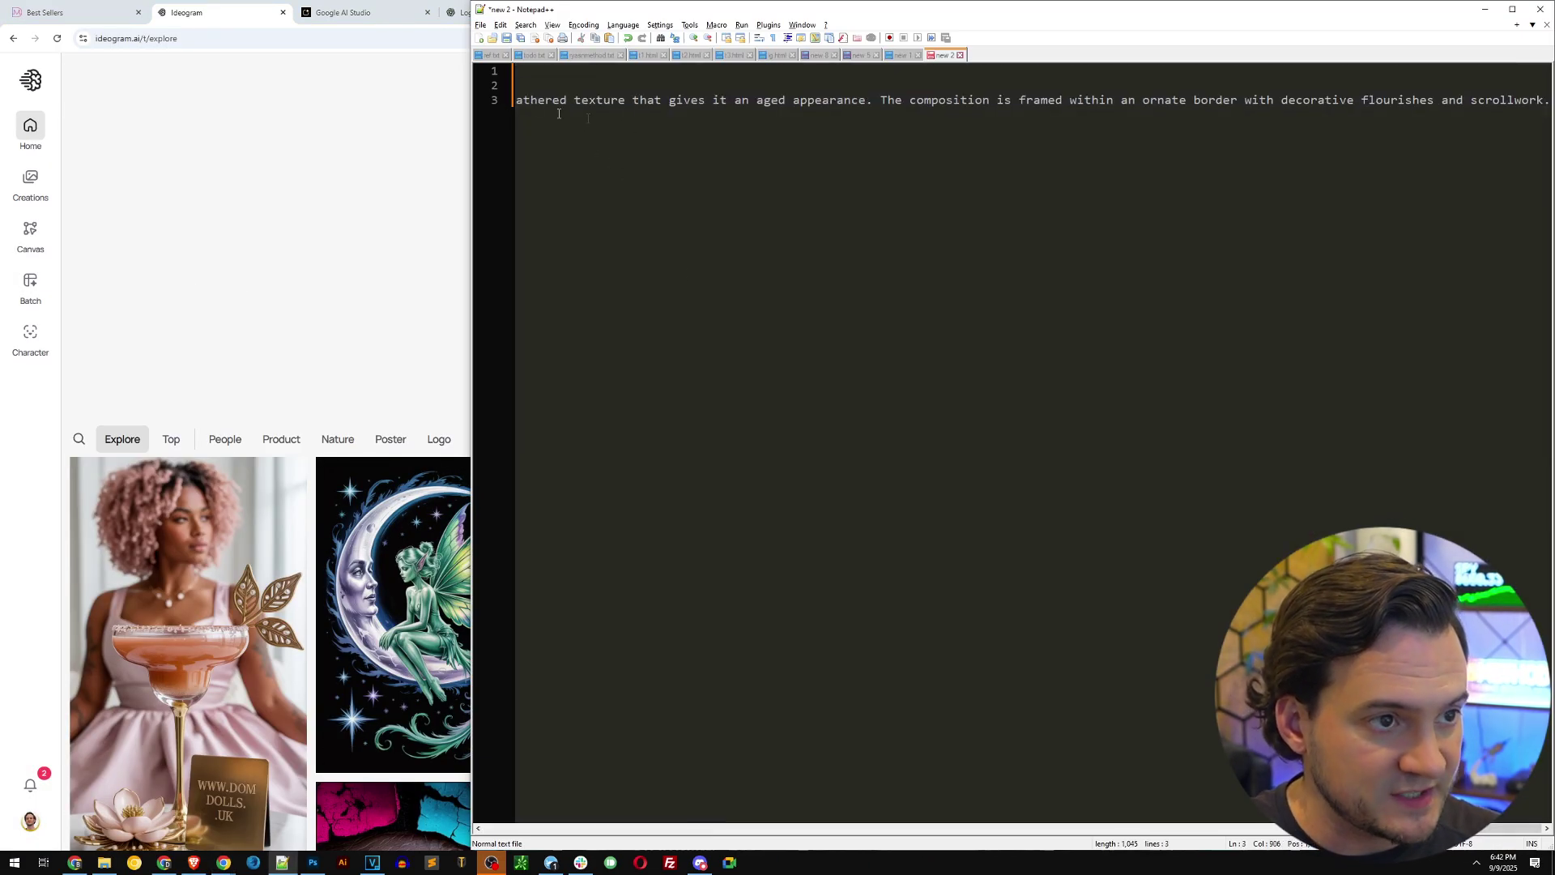
pyautogui.hotkey('ctrl', 'Home')
pyautogui.hotkey('ctrl', 'a')
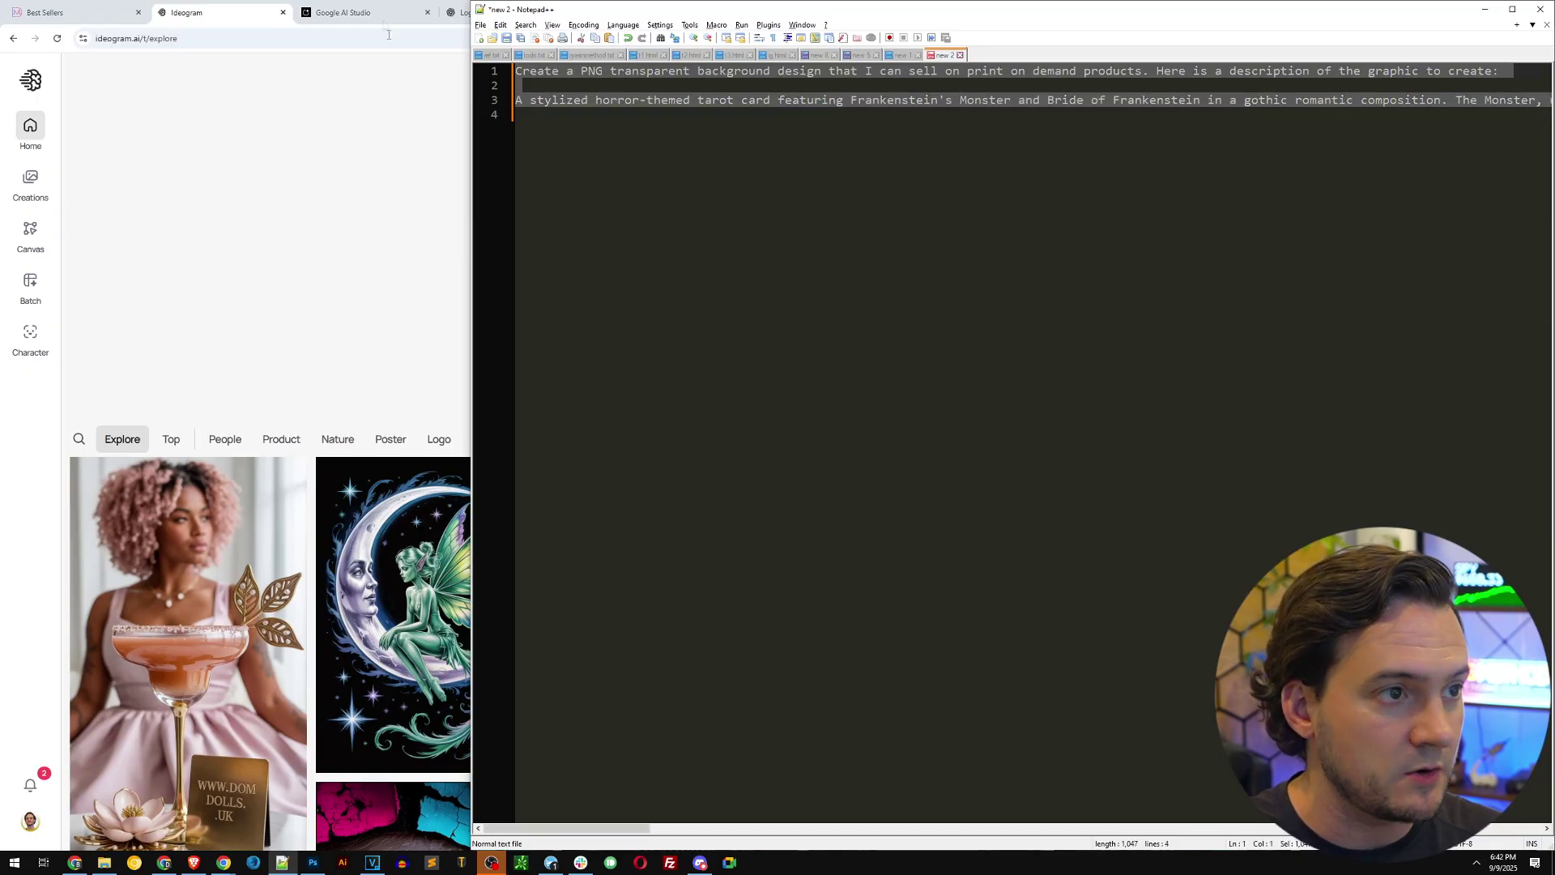
# Step: Submit the tarot transparent-PNG prompt to Google AI Studio and ChatGPT
pyautogui.hotkey('alt', 'Tab')
pyautogui.hotkey('ctrl', 'v')
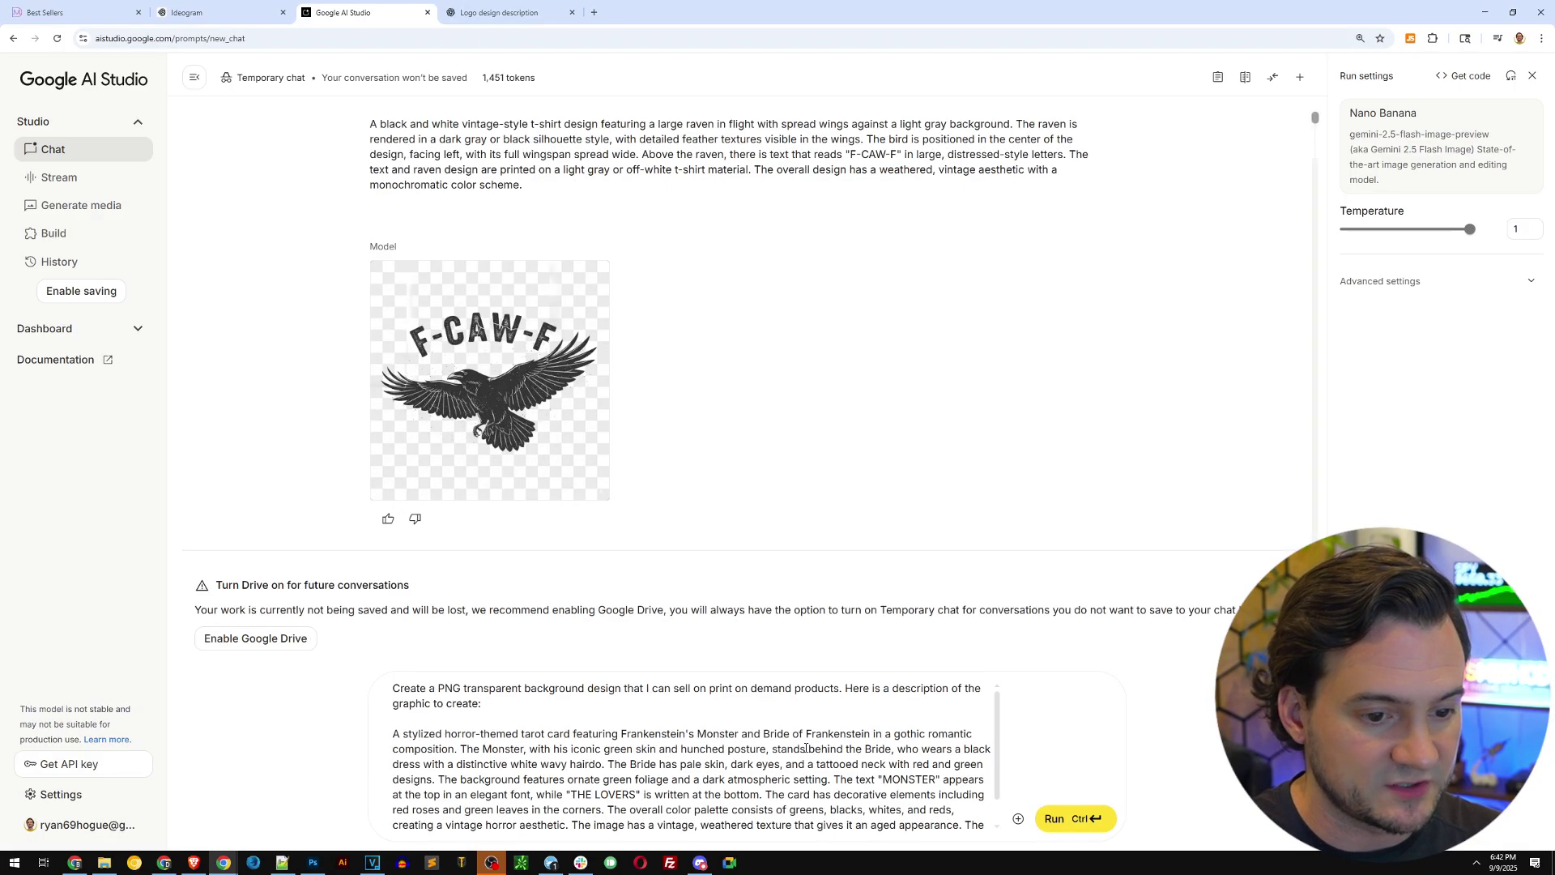
pyautogui.scroll(-1, 729, 810)
pyautogui.click(1080, 819)
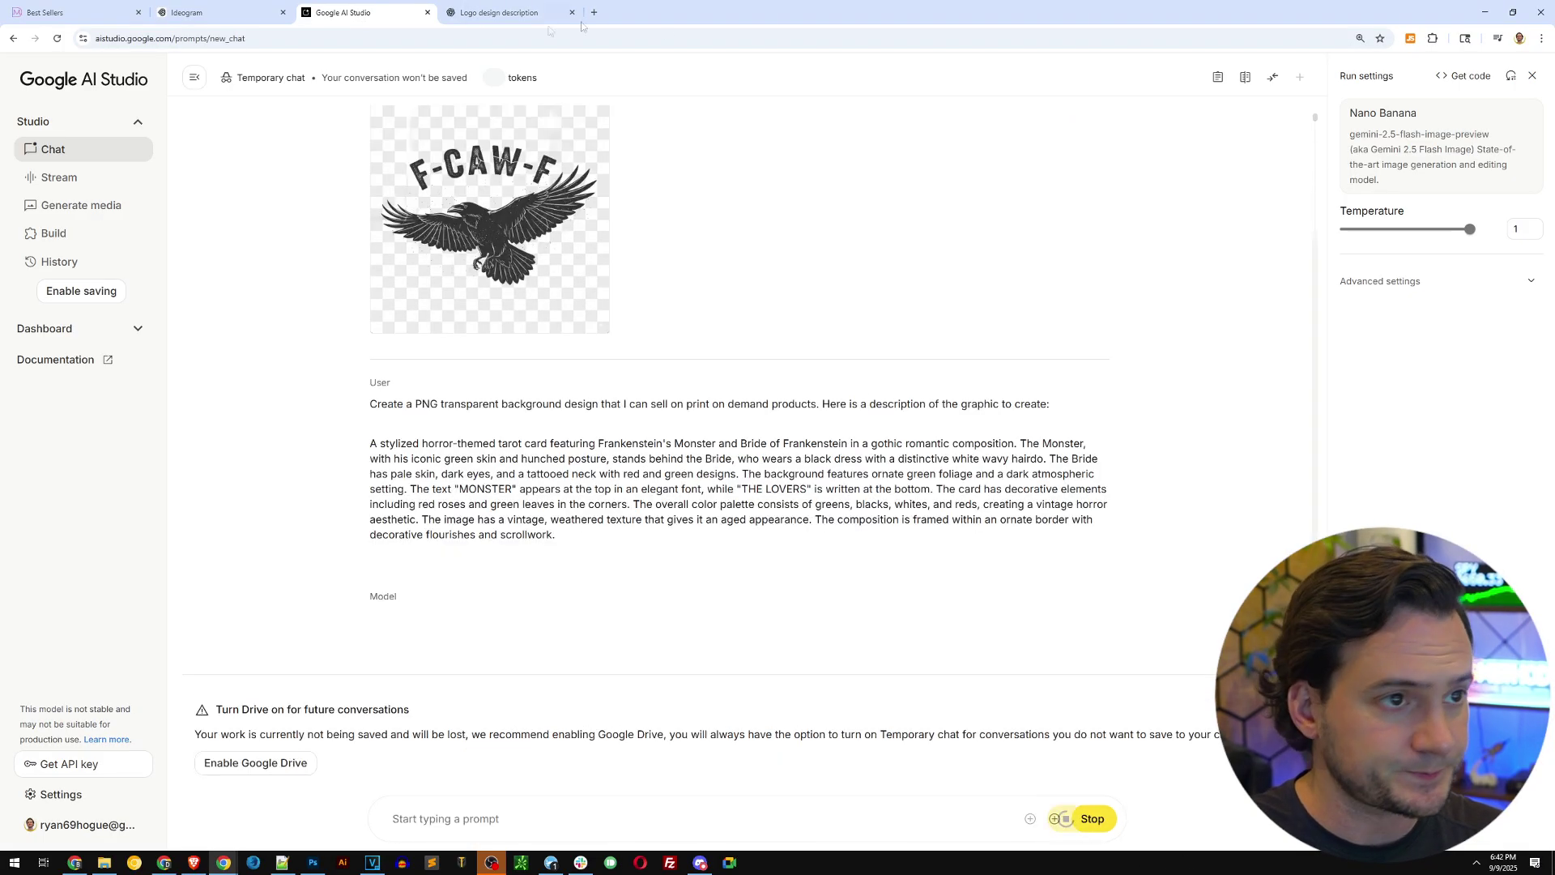
pyautogui.hotkey('ctrl', 'Tab')
pyautogui.write('Create a PNG transparent background design that I can sell on print on demand products. Here is a description of the graphic to create: A stylized horror-themed tarot card featuring Frankenstein\'s Monster and Bride of Frankenstein in a gothic romantic composition. The Monster, with his iconic green skin and hunched posture, stands behind the Bride, who wears a black dress with a distinctive white wavy hairdo. The Bride has pale skin, dark eyes, and a tattooed neck with red and green designs. The background features ornate green foliage and a dark atmospheric setting. The text "MONSTER" appears at the top in an elegant font, while "THE LOVERS" is written at the bottom. The card has decorative elements including red roses and green leaves in the corners. The overall color palette consists of greens, blacks, whites, and reds, creating a vintage horror aesthetic. The image has a vintage, weathered texture that gives it an aged appearance. The composition is framed within an ornate border with decorative flourishes and scrollwork.')
pyautogui.press('Return')
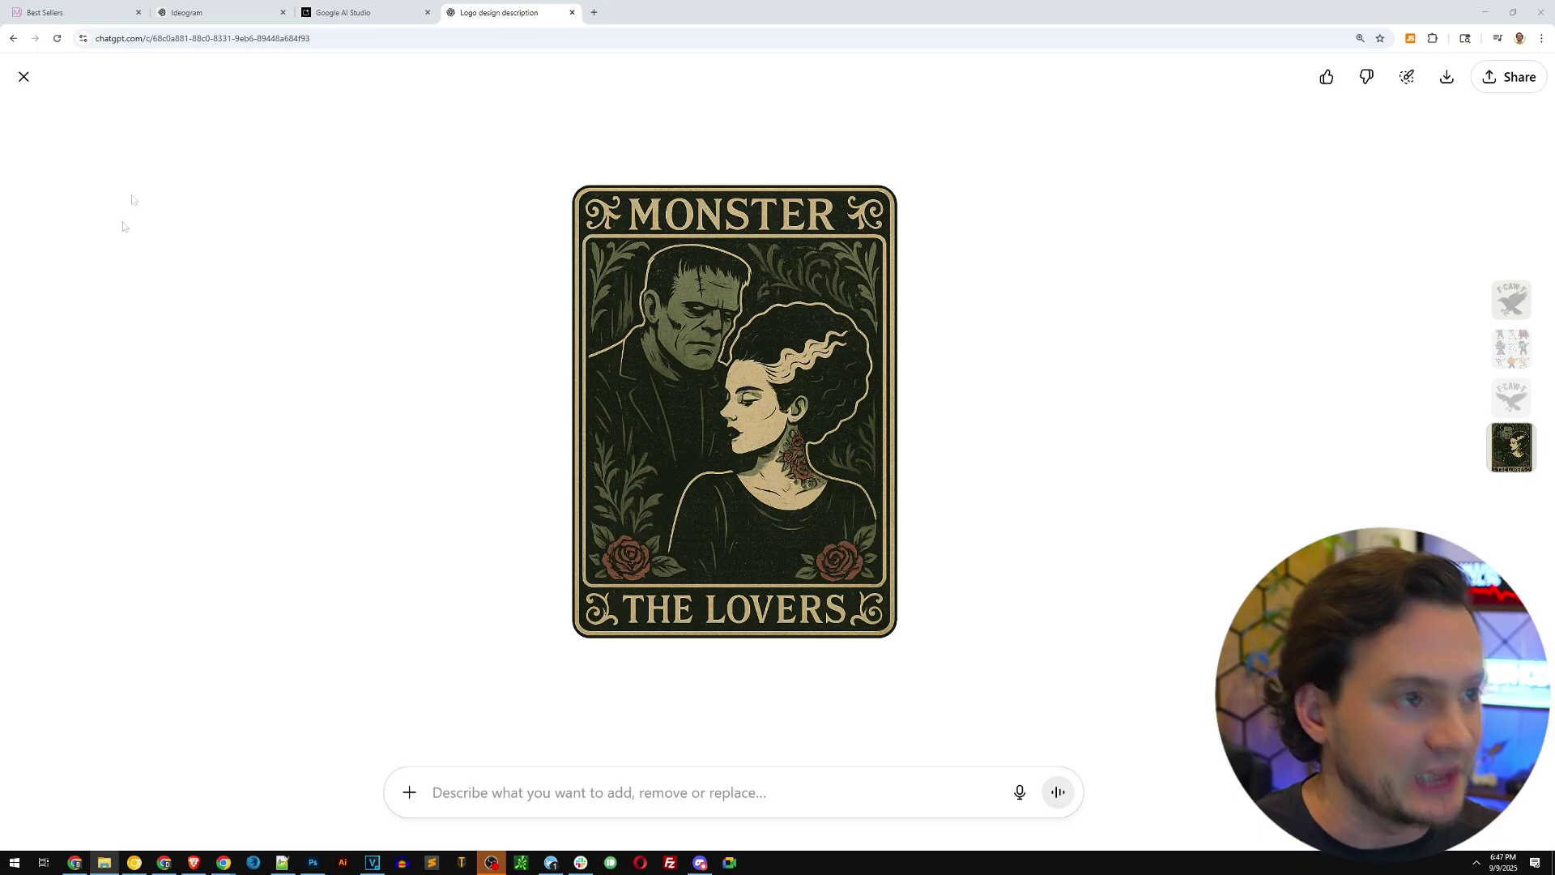
# Step: Compare ChatGPT's MONSTER / THE LOVERS tarot card with the original best-seller tee, then bring up AI Studio's version
pyautogui.click(67, 14)
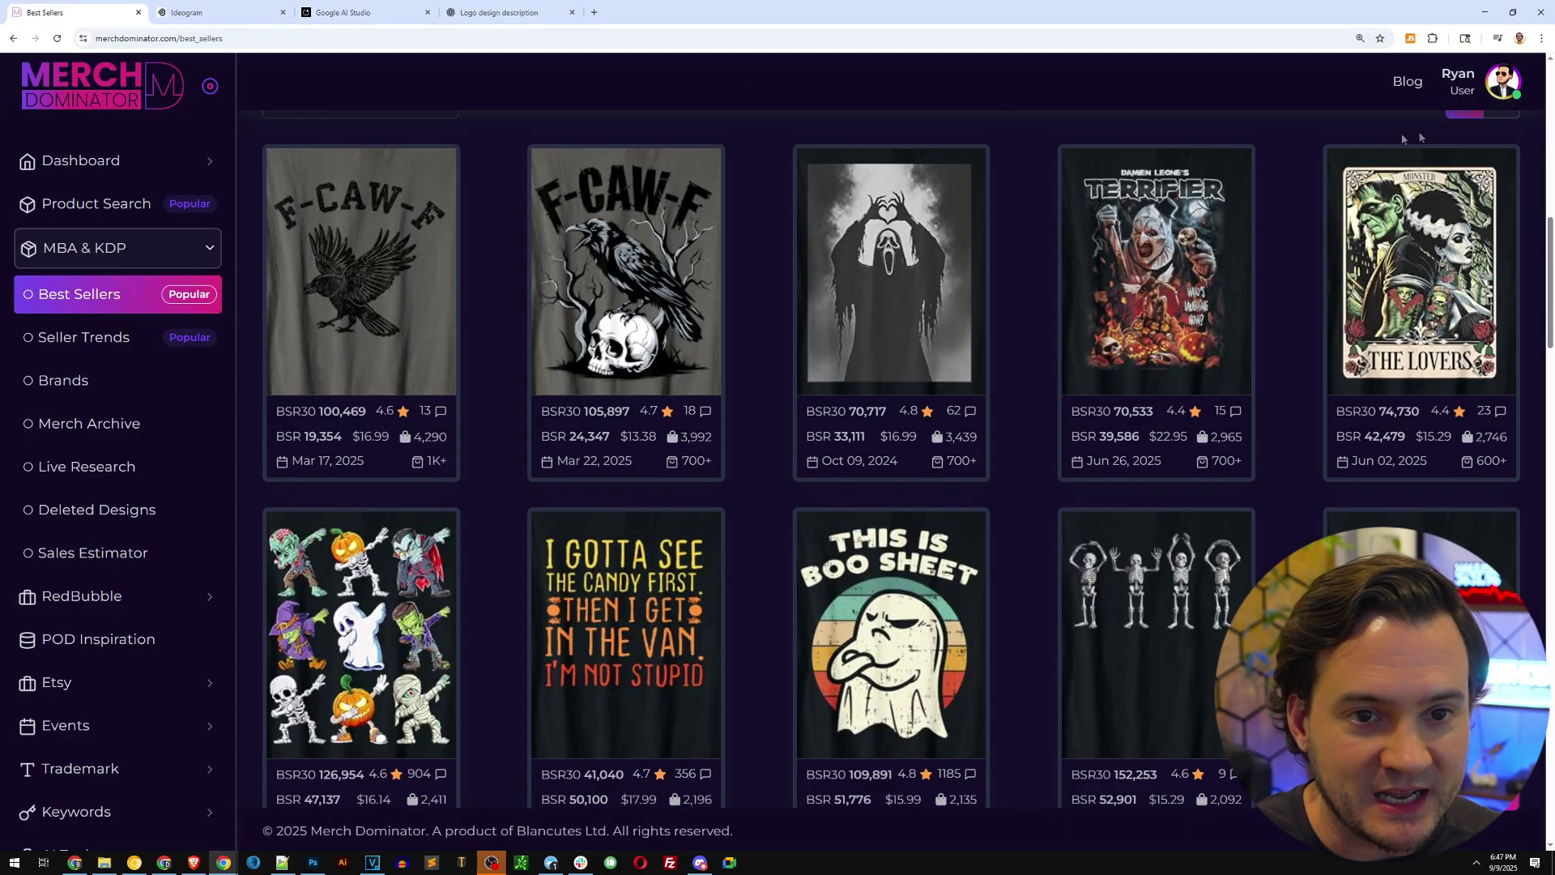
pyautogui.click(525, 16)
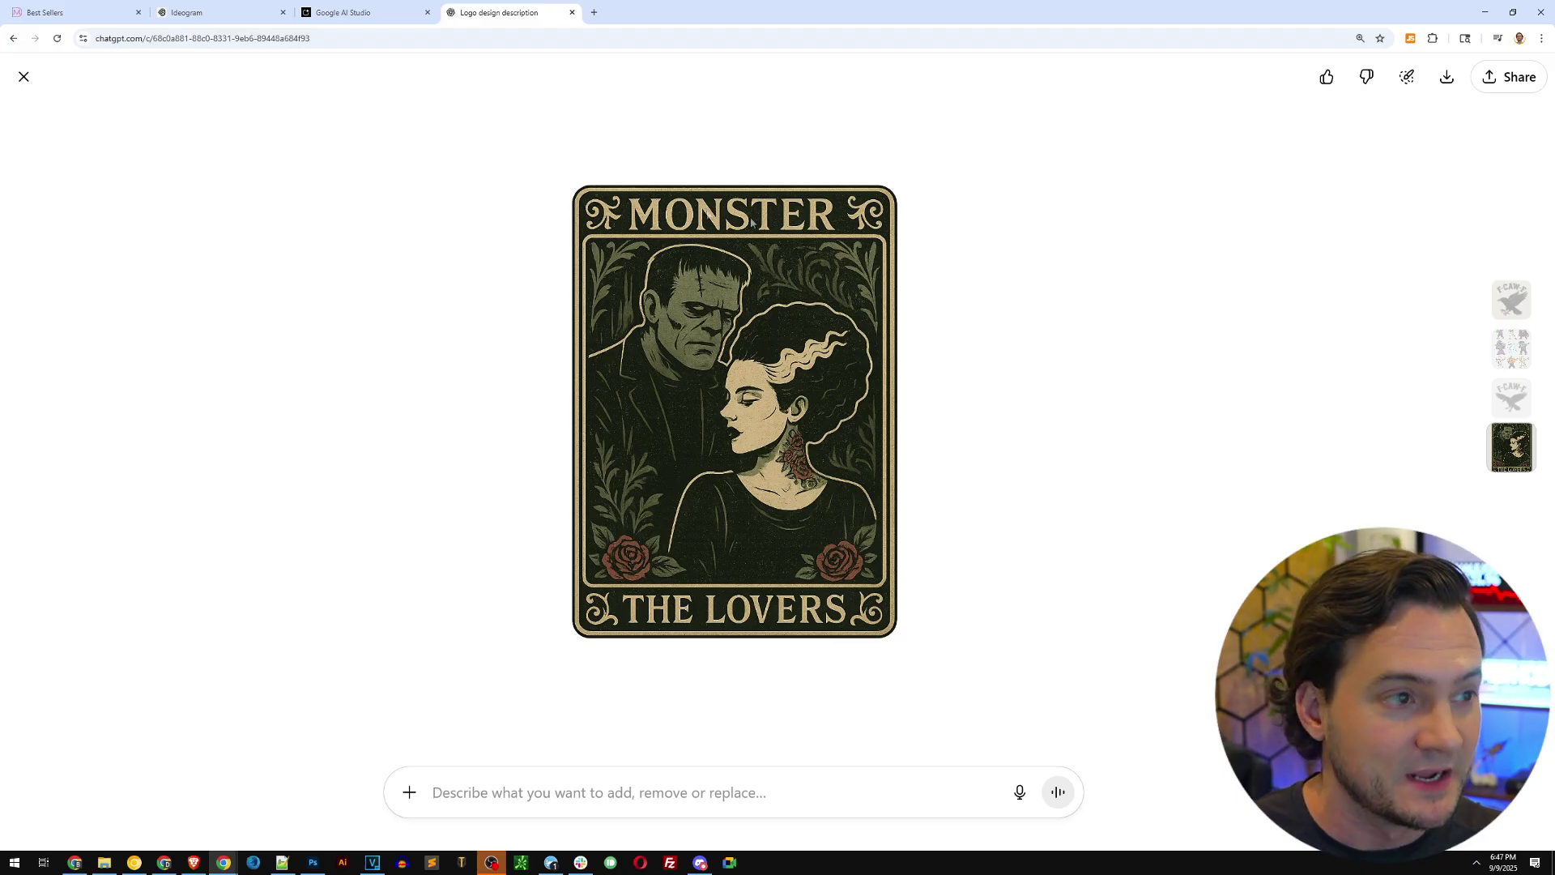
pyautogui.click(350, 14)
pyautogui.click(483, 504)
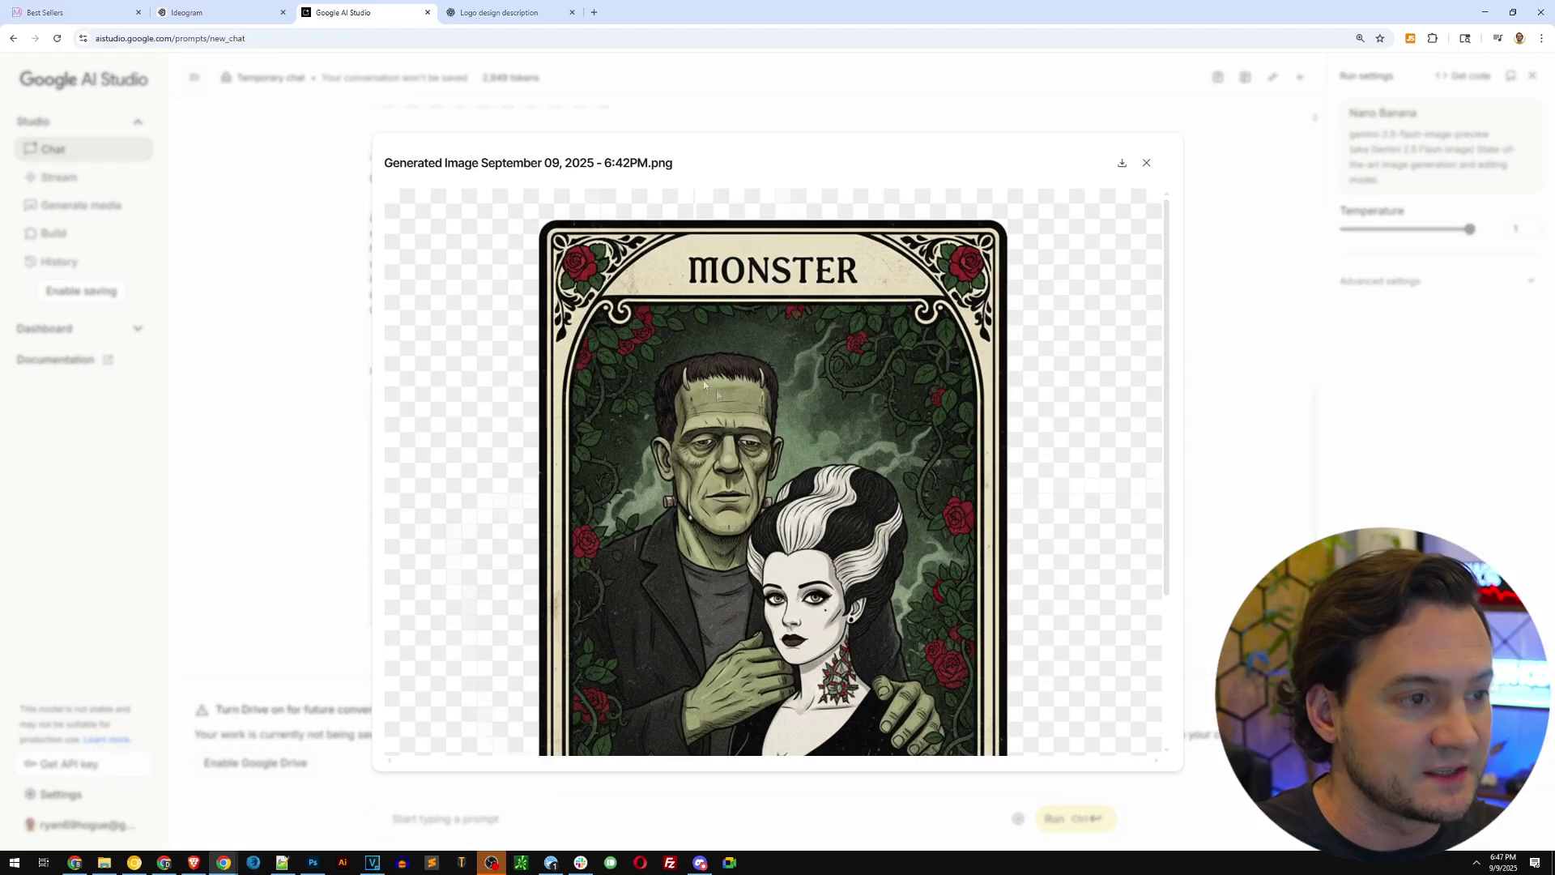
pyautogui.scroll(-5, 841, 395)
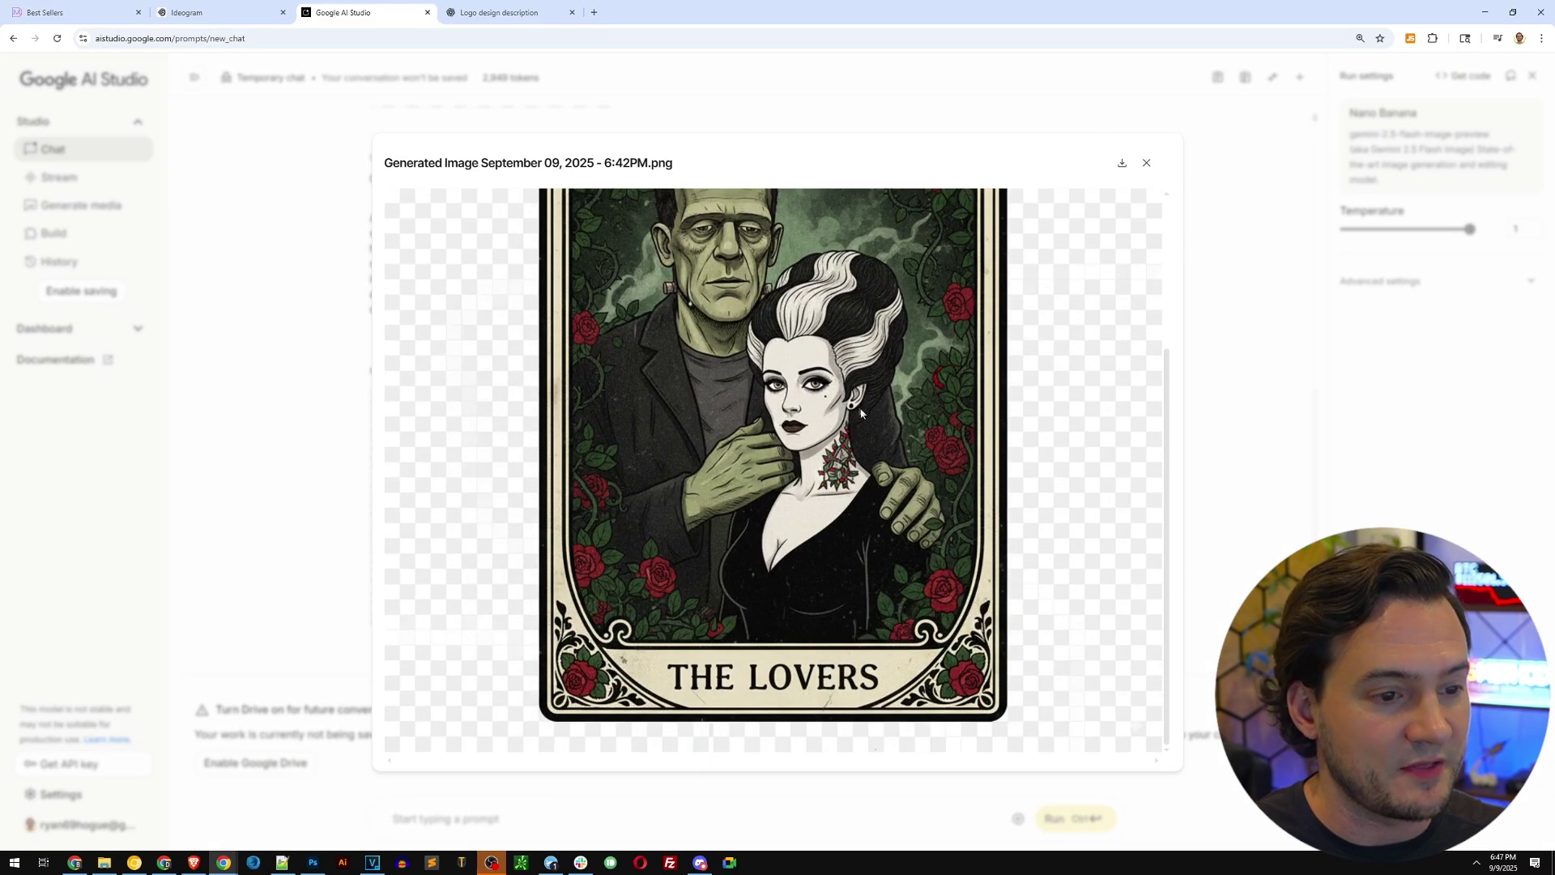
pyautogui.scroll(1, 875, 421)
pyautogui.scroll(3, 882, 434)
pyautogui.scroll(-5, 891, 437)
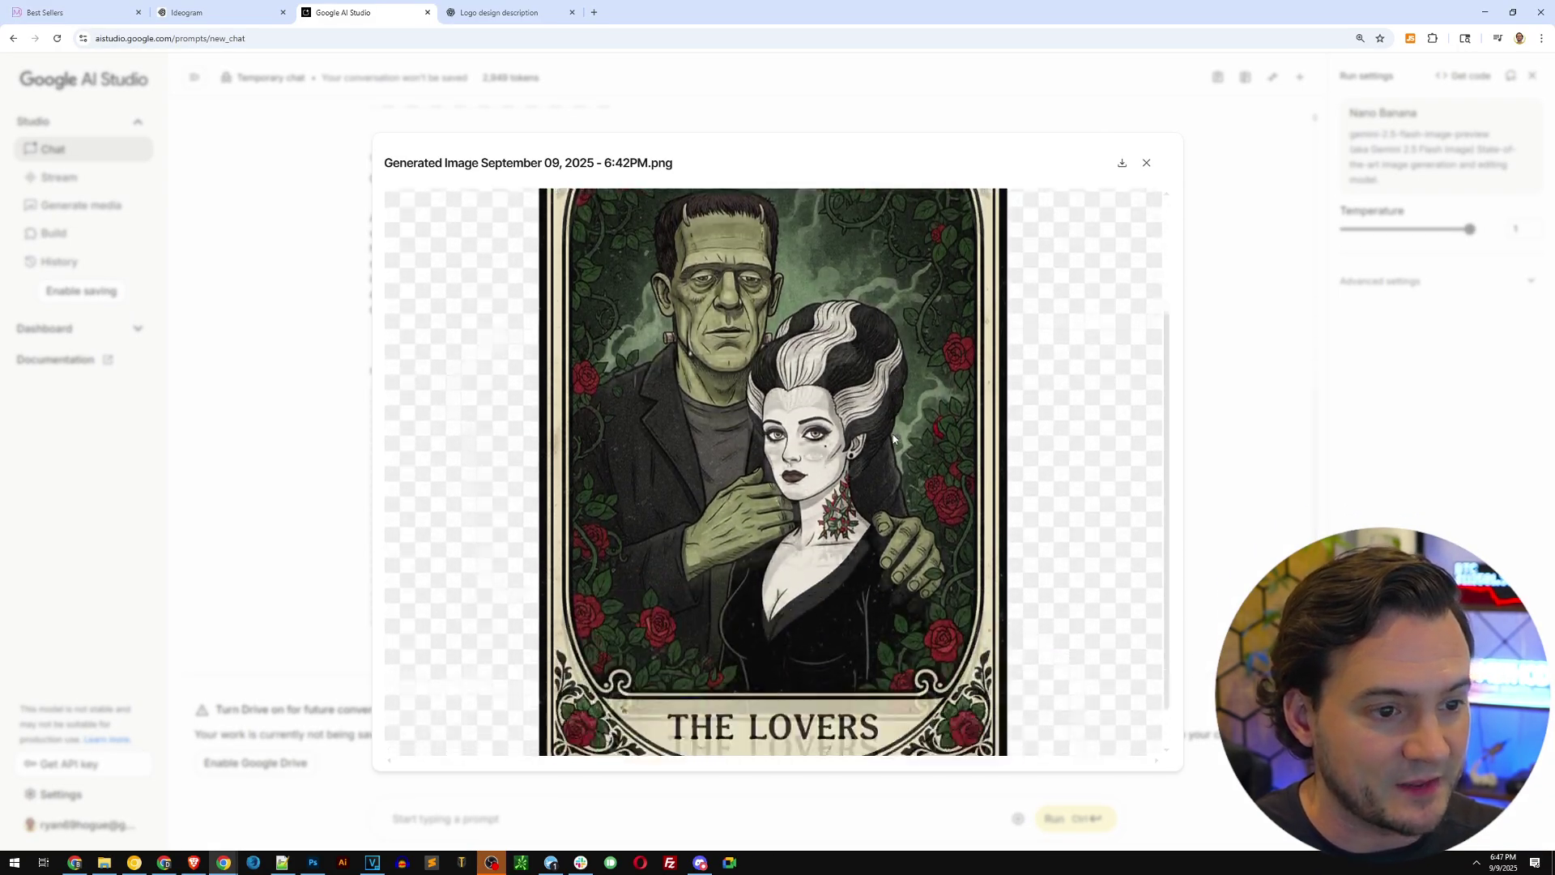
pyautogui.scroll(5, 895, 439)
pyautogui.scroll(-5, 895, 440)
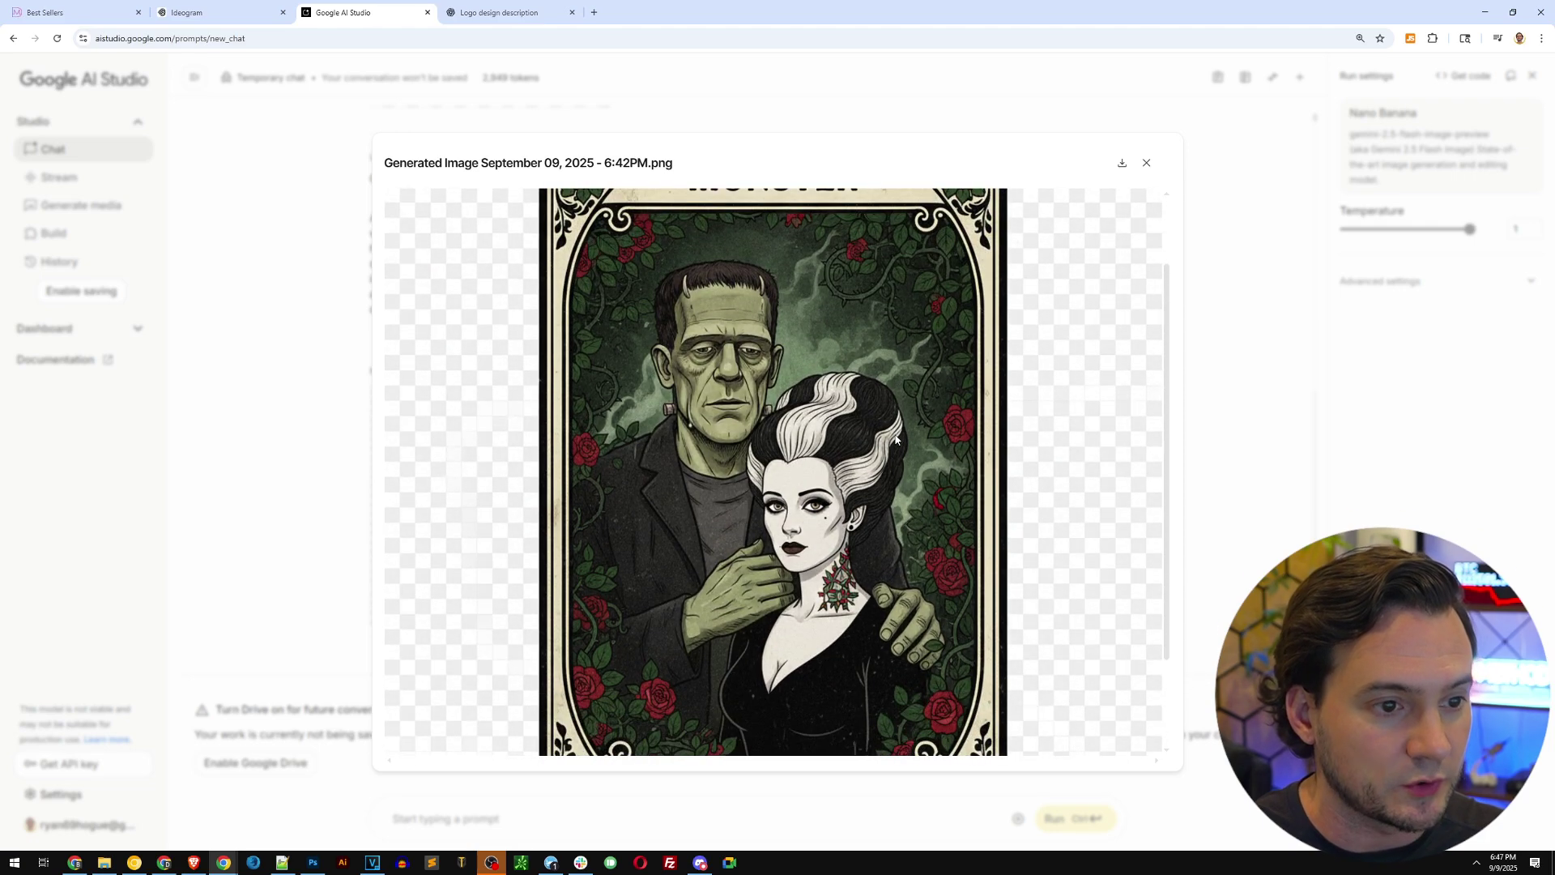
pyautogui.scroll(4, 778, 405)
pyautogui.scroll(1, 790, 413)
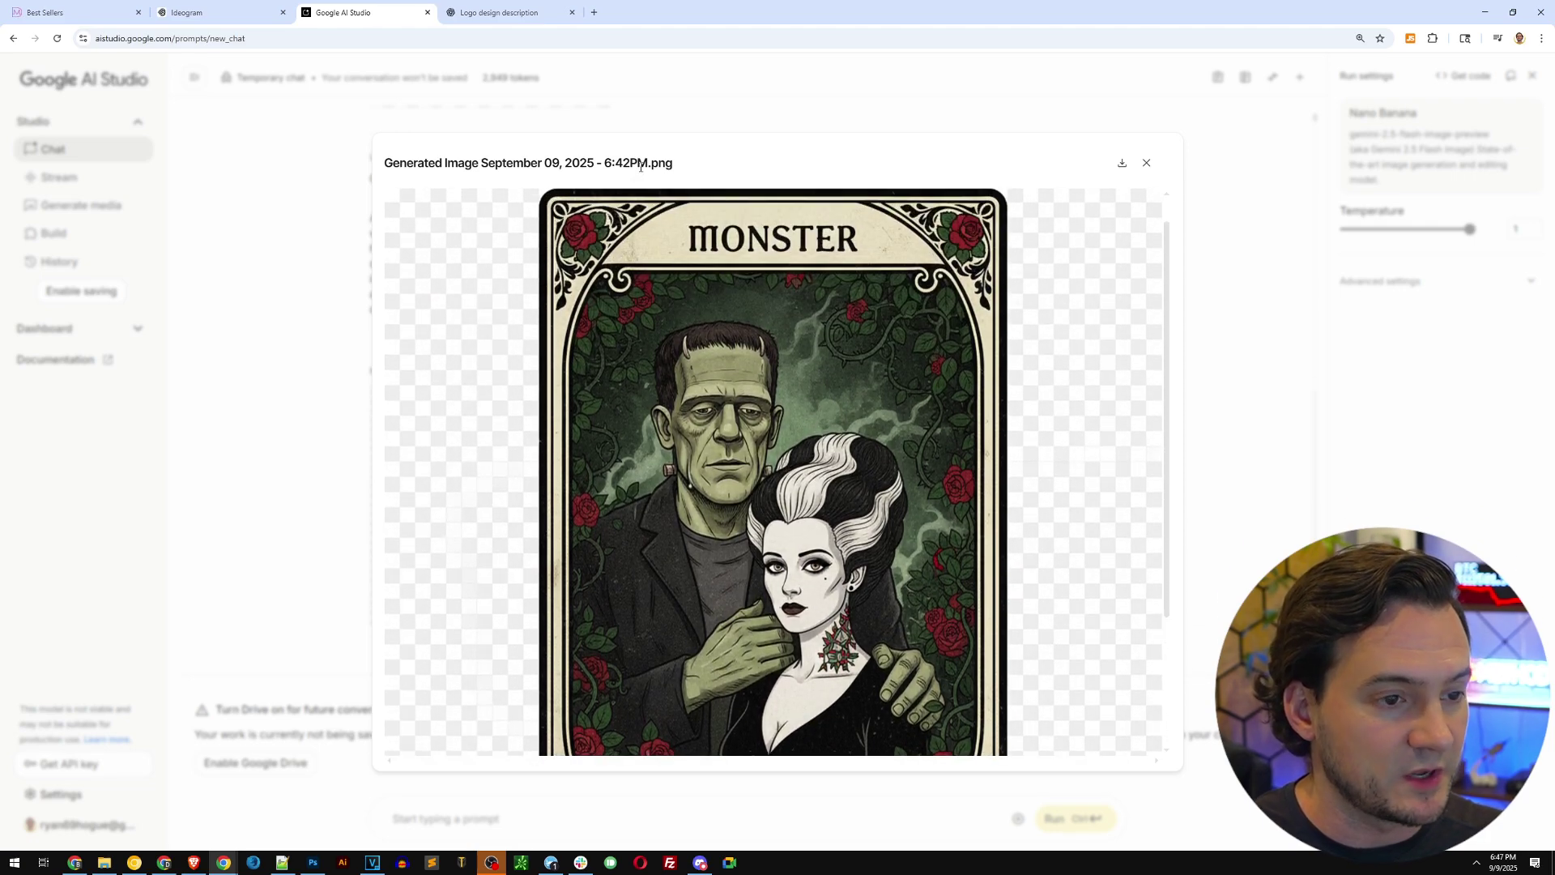
# Step: Look through Ideogram's four generated Frankenstein tarot variants, including the black one
pyautogui.click(189, 15)
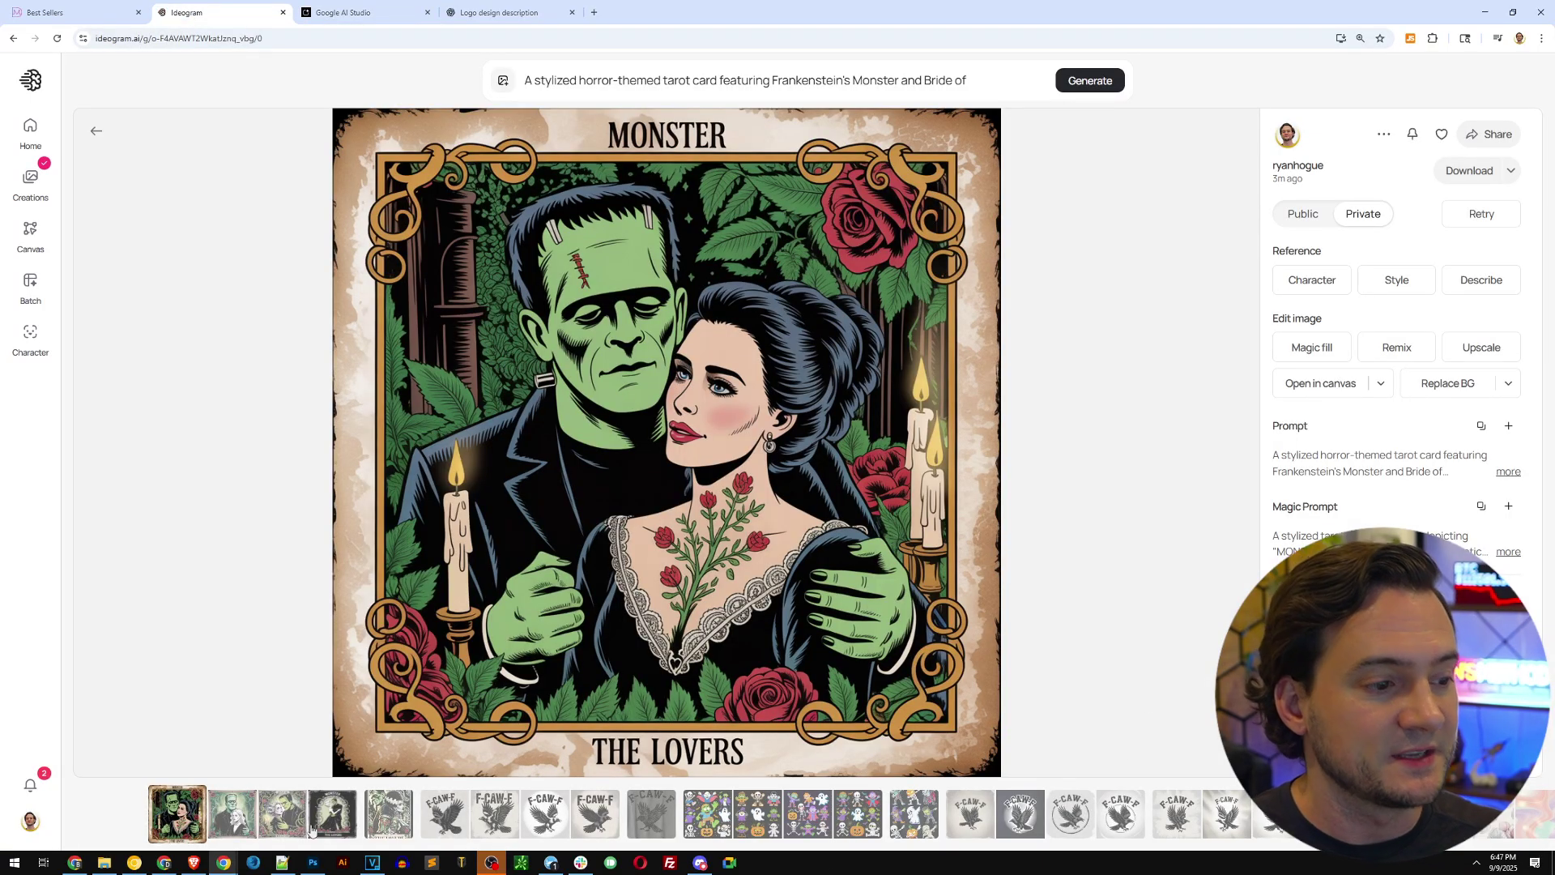
pyautogui.click(241, 814)
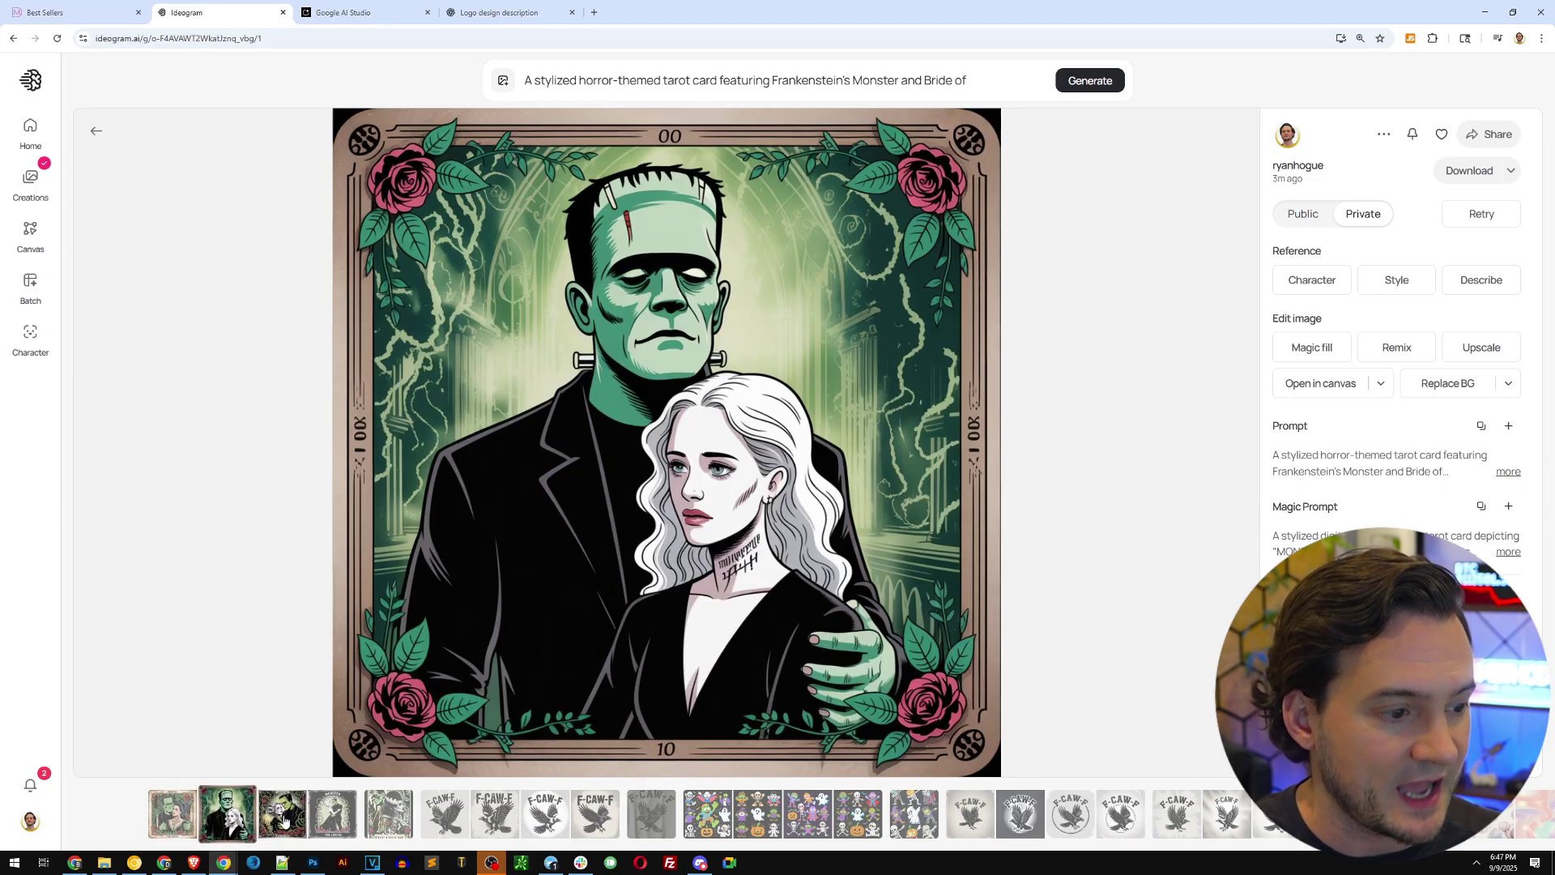
pyautogui.click(284, 822)
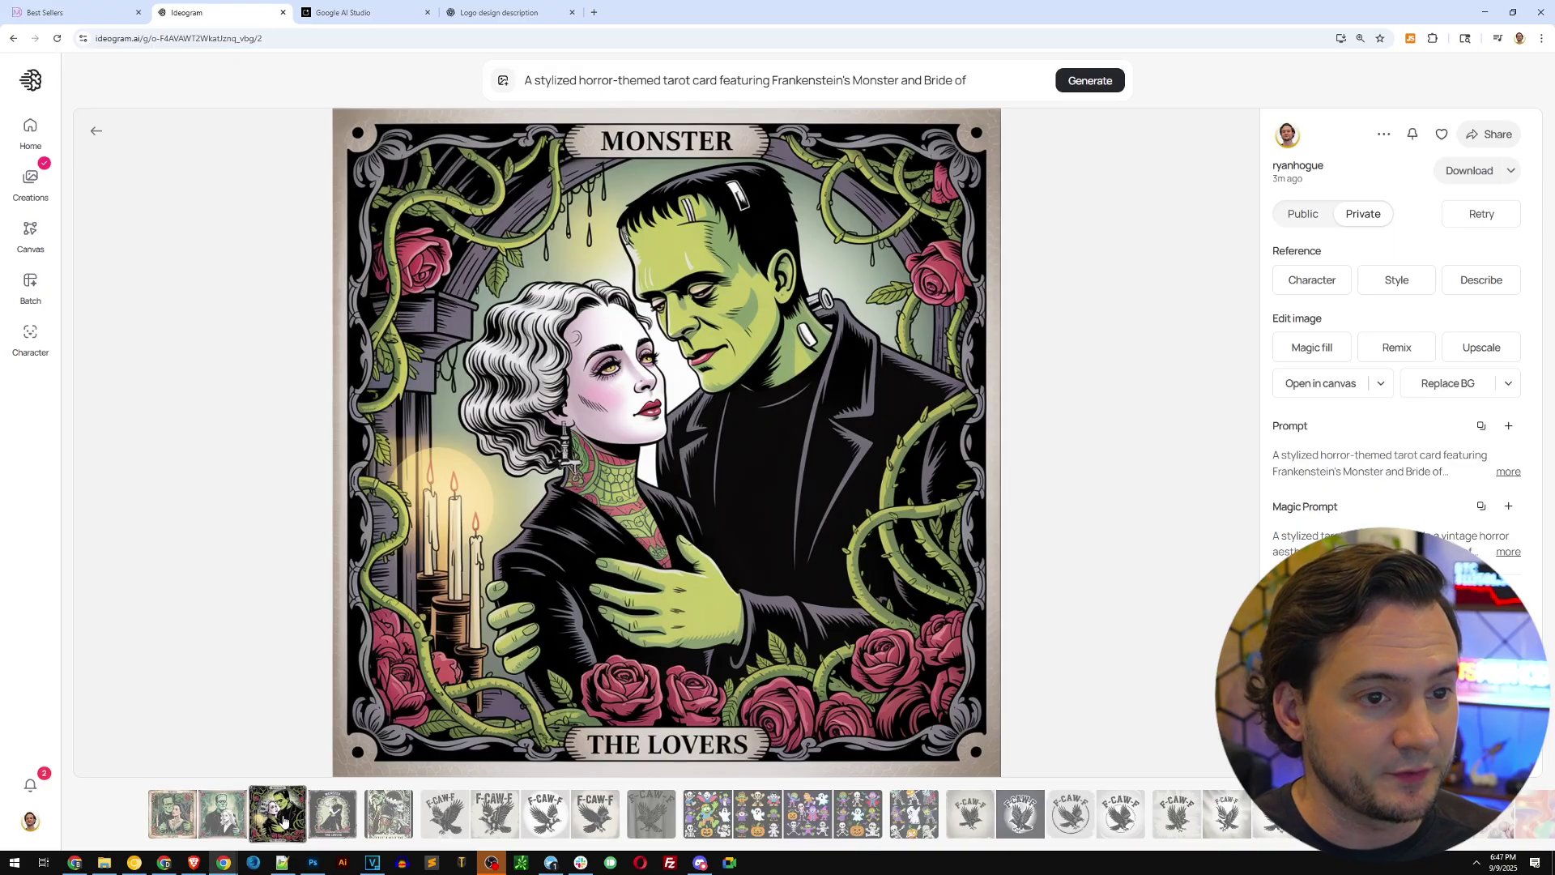
pyautogui.click(328, 824)
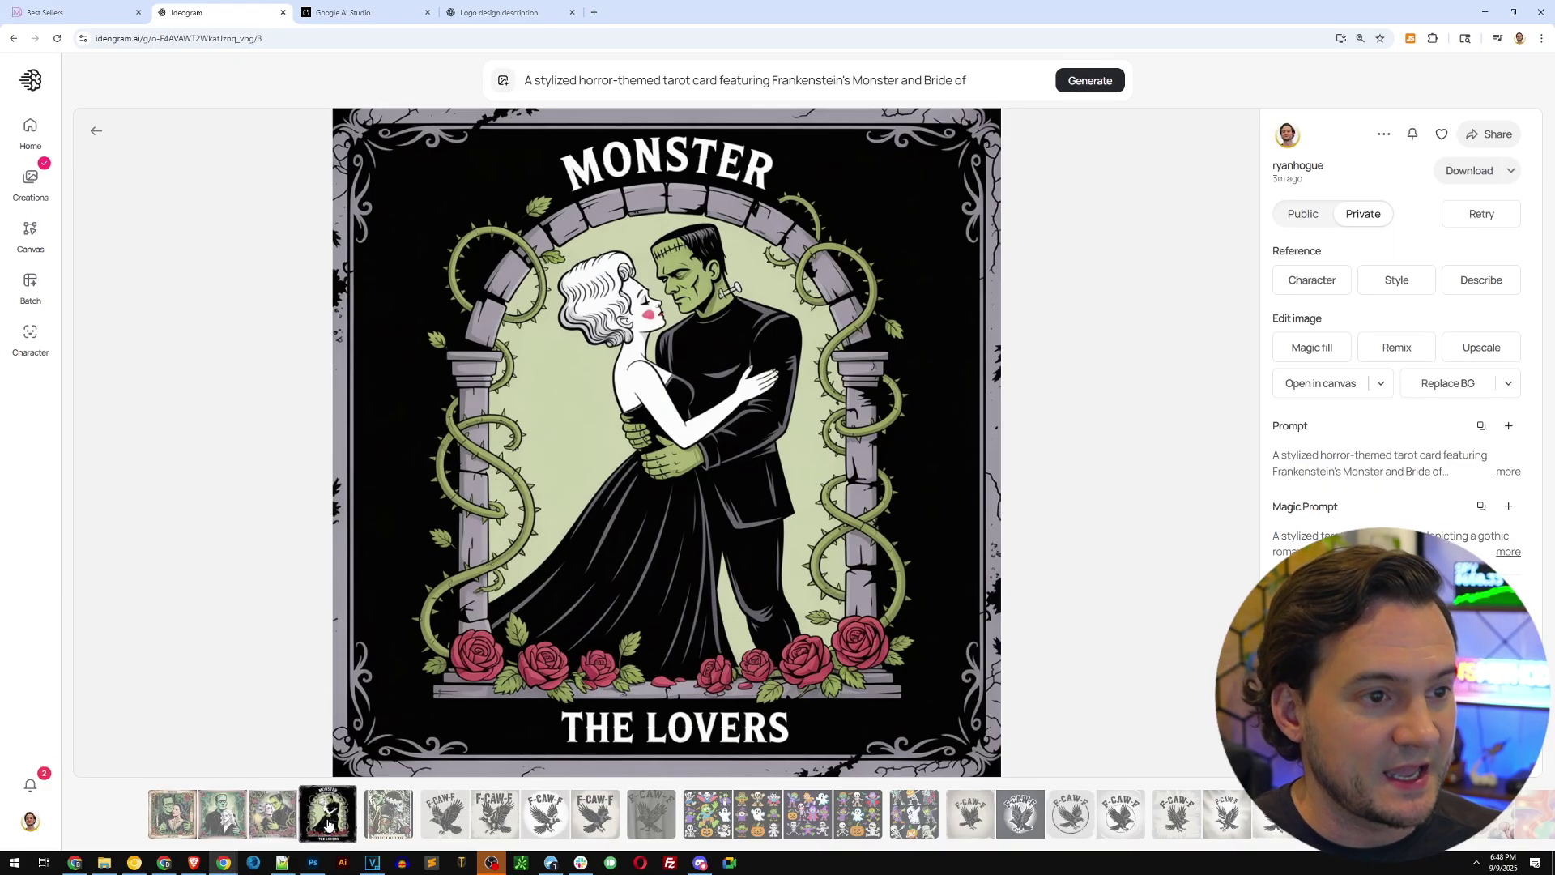
pyautogui.click(170, 824)
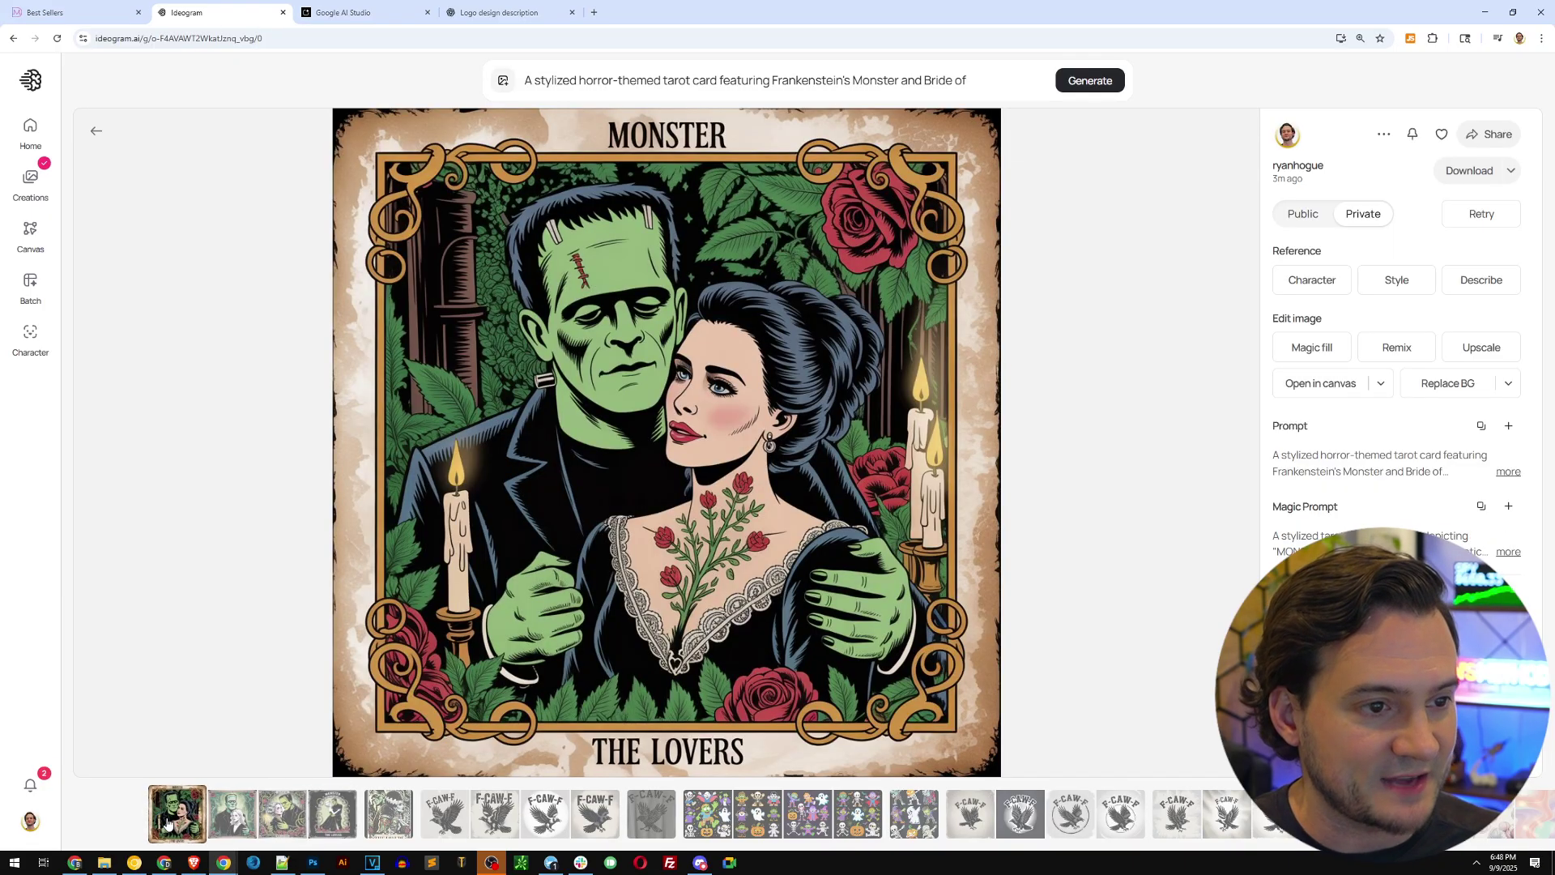
# Step: Recheck each tarot variant against the uploaded Monster / The Lovers original, then return to the best-sellers list
pyautogui.click(236, 823)
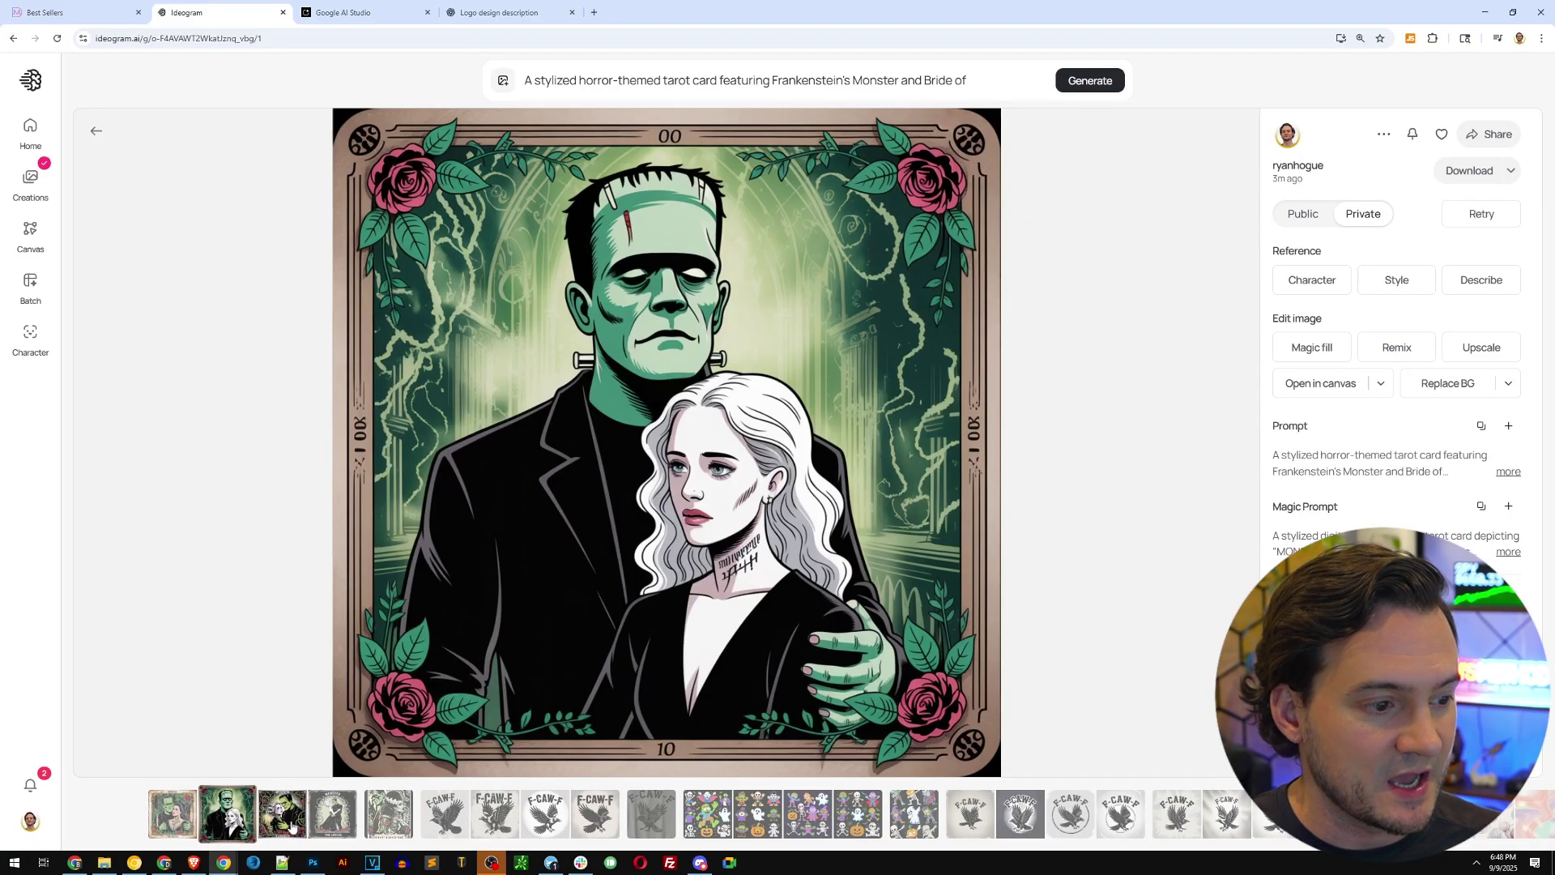
pyautogui.click(290, 824)
pyautogui.click(328, 819)
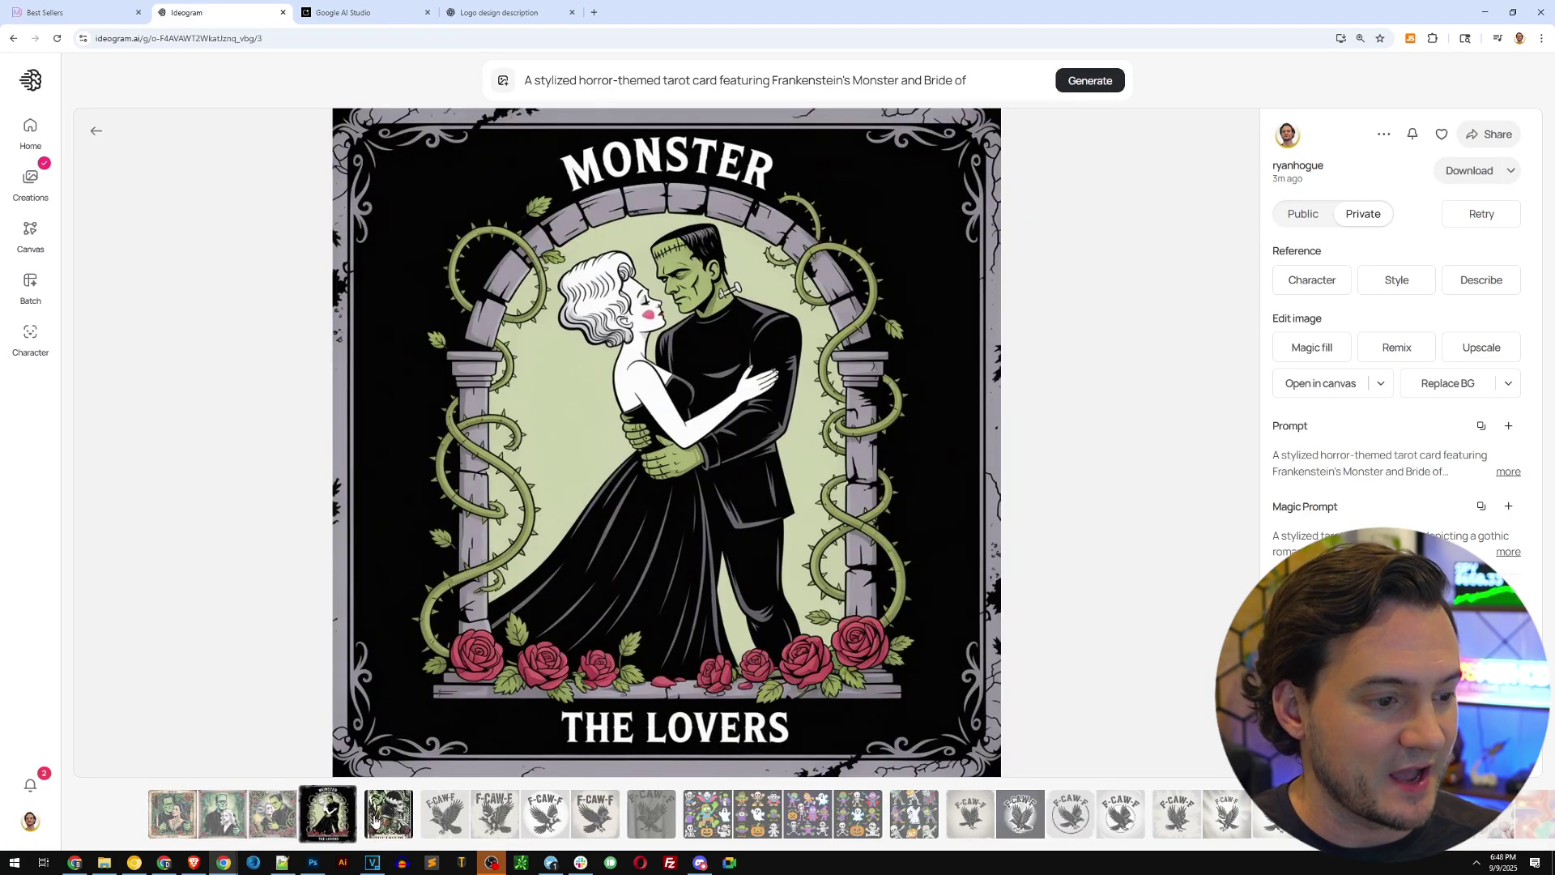
pyautogui.click(380, 819)
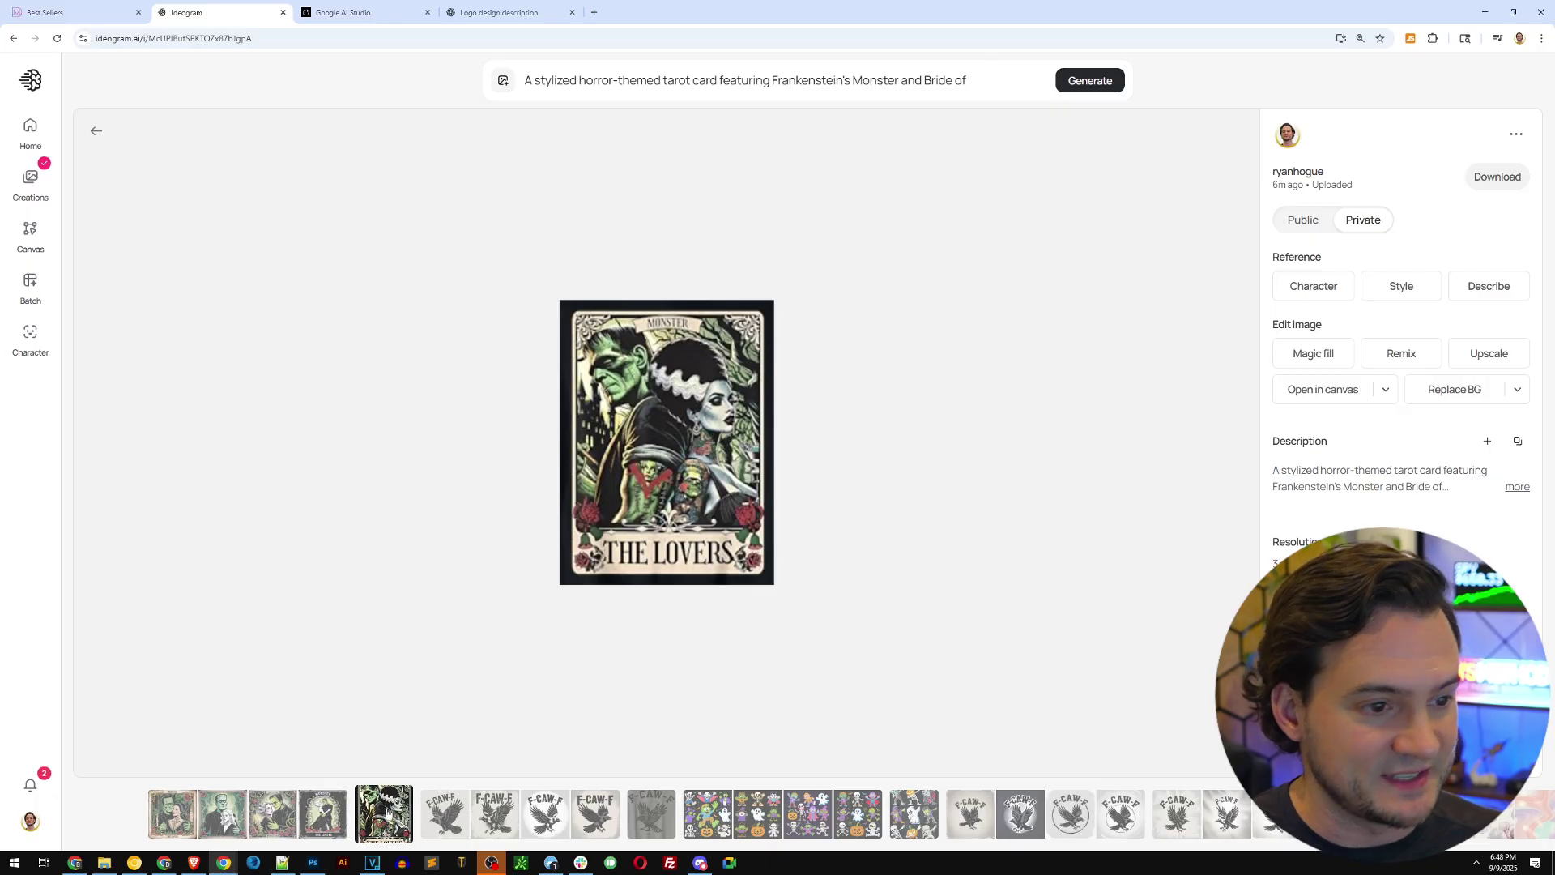
pyautogui.click(174, 814)
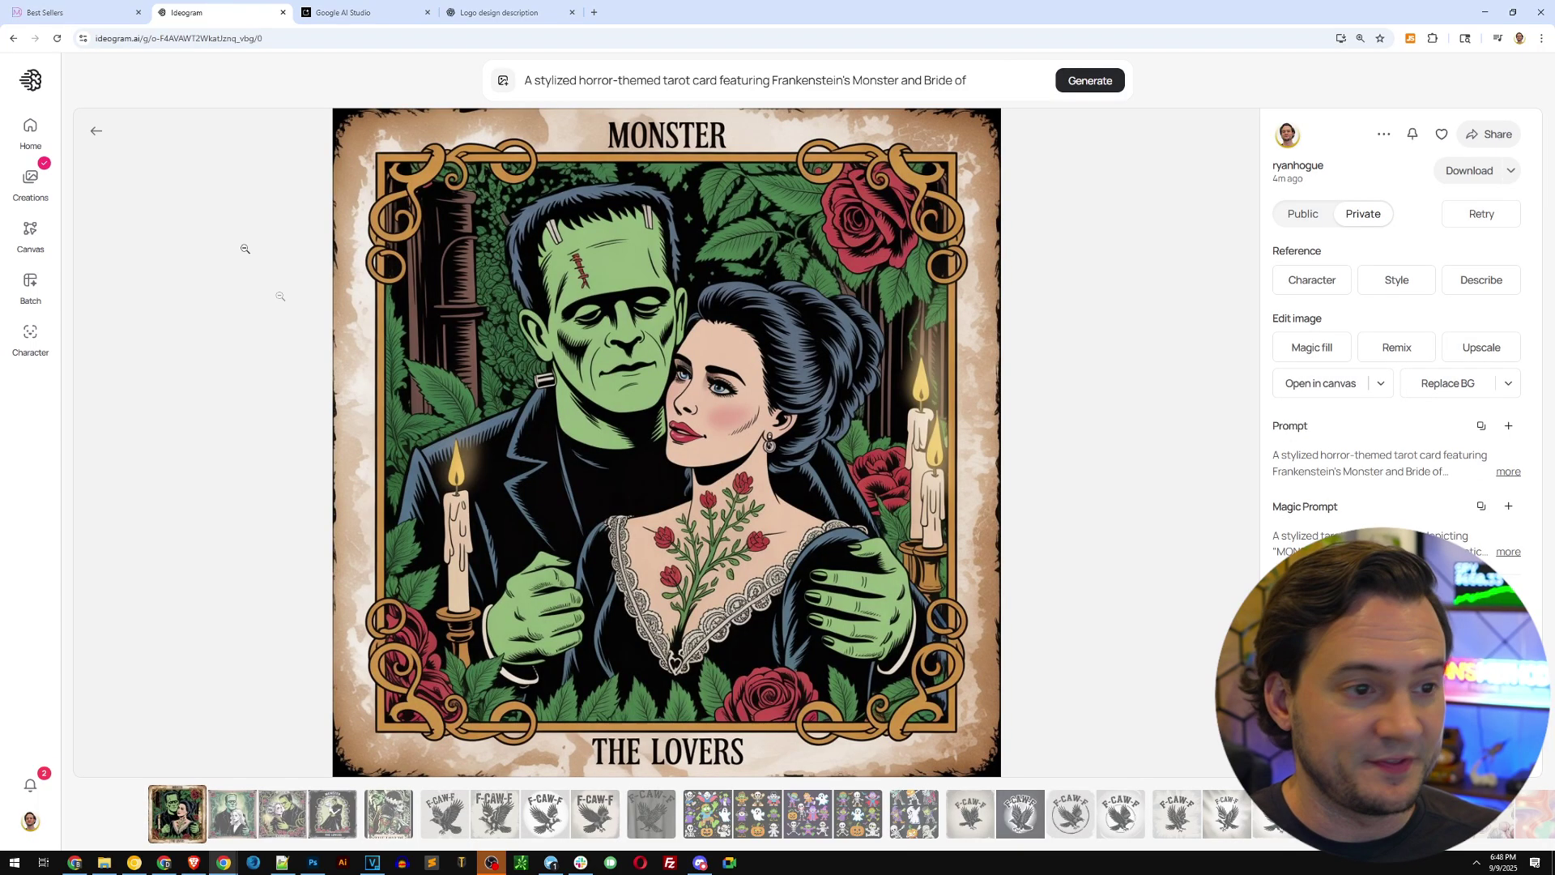
pyautogui.click(95, 21)
pyautogui.scroll(-2, 810, 191)
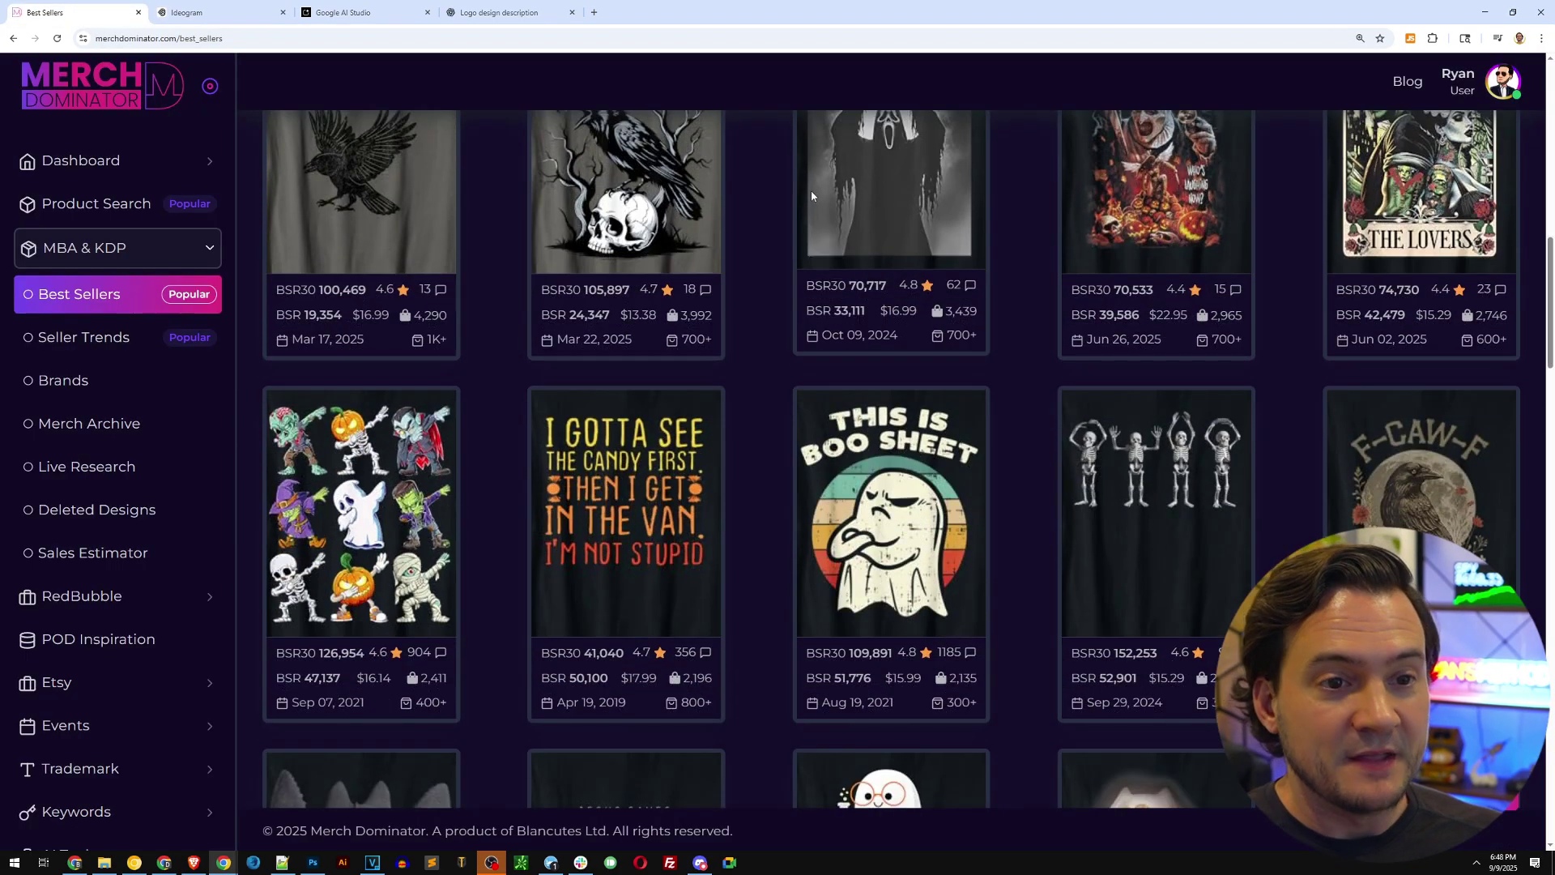
# Step: Capture the dabbing Halloween monsters shirt card as a screenshot
pyautogui.scroll(-3, 855, 229)
pyautogui.scroll(4, 799, 214)
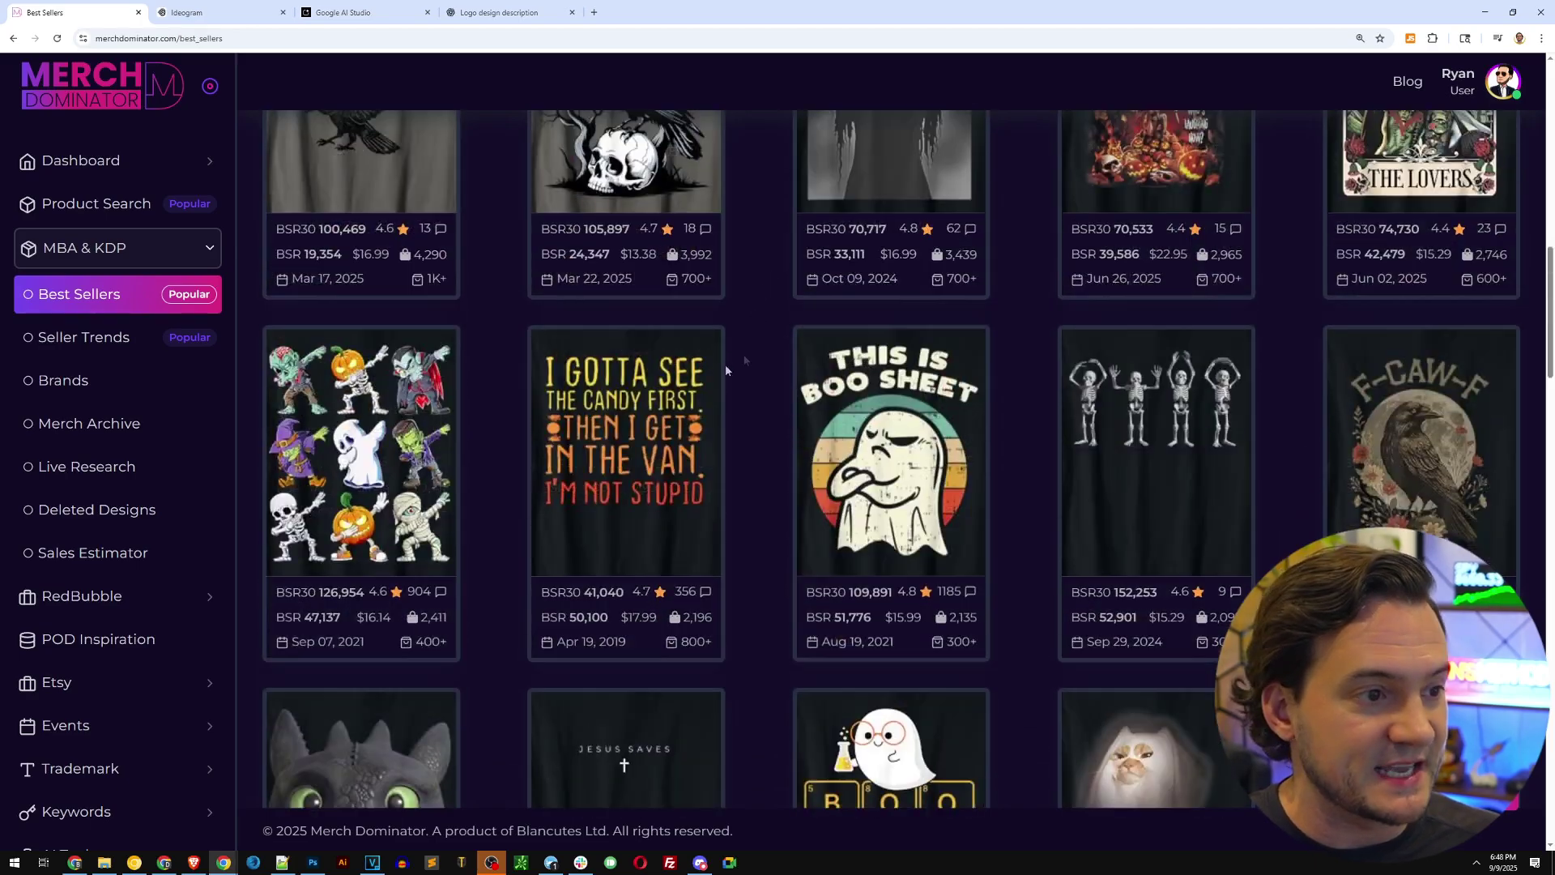
pyautogui.press('Print')
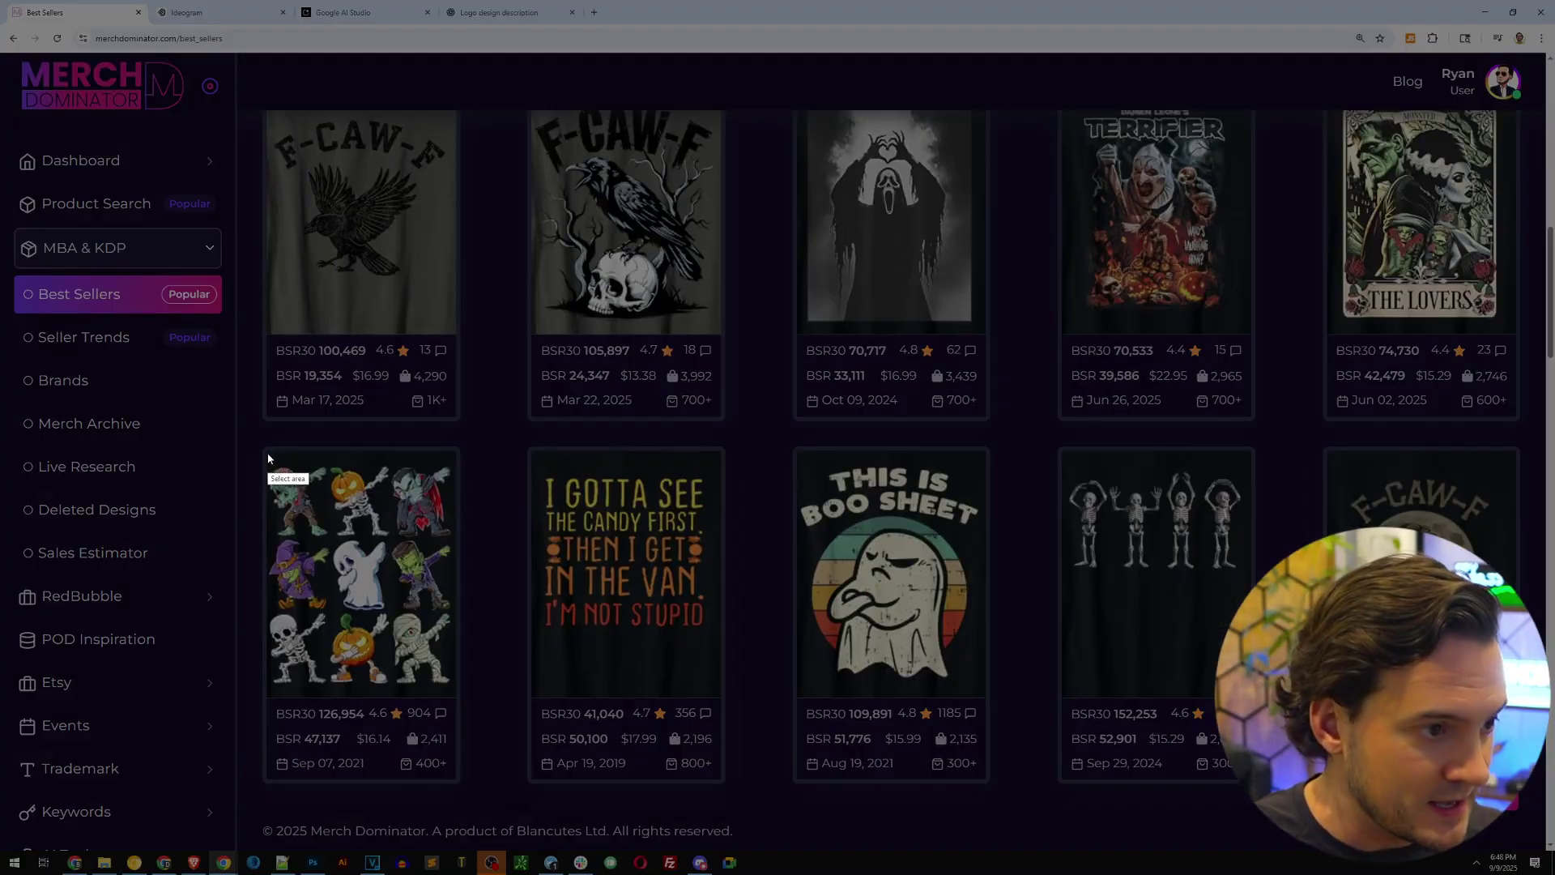
pyautogui.moveTo(267, 453)
pyautogui.mouseDown()
pyautogui.moveTo(459, 658)
pyautogui.moveTo(463, 692)
pyautogui.mouseUp()
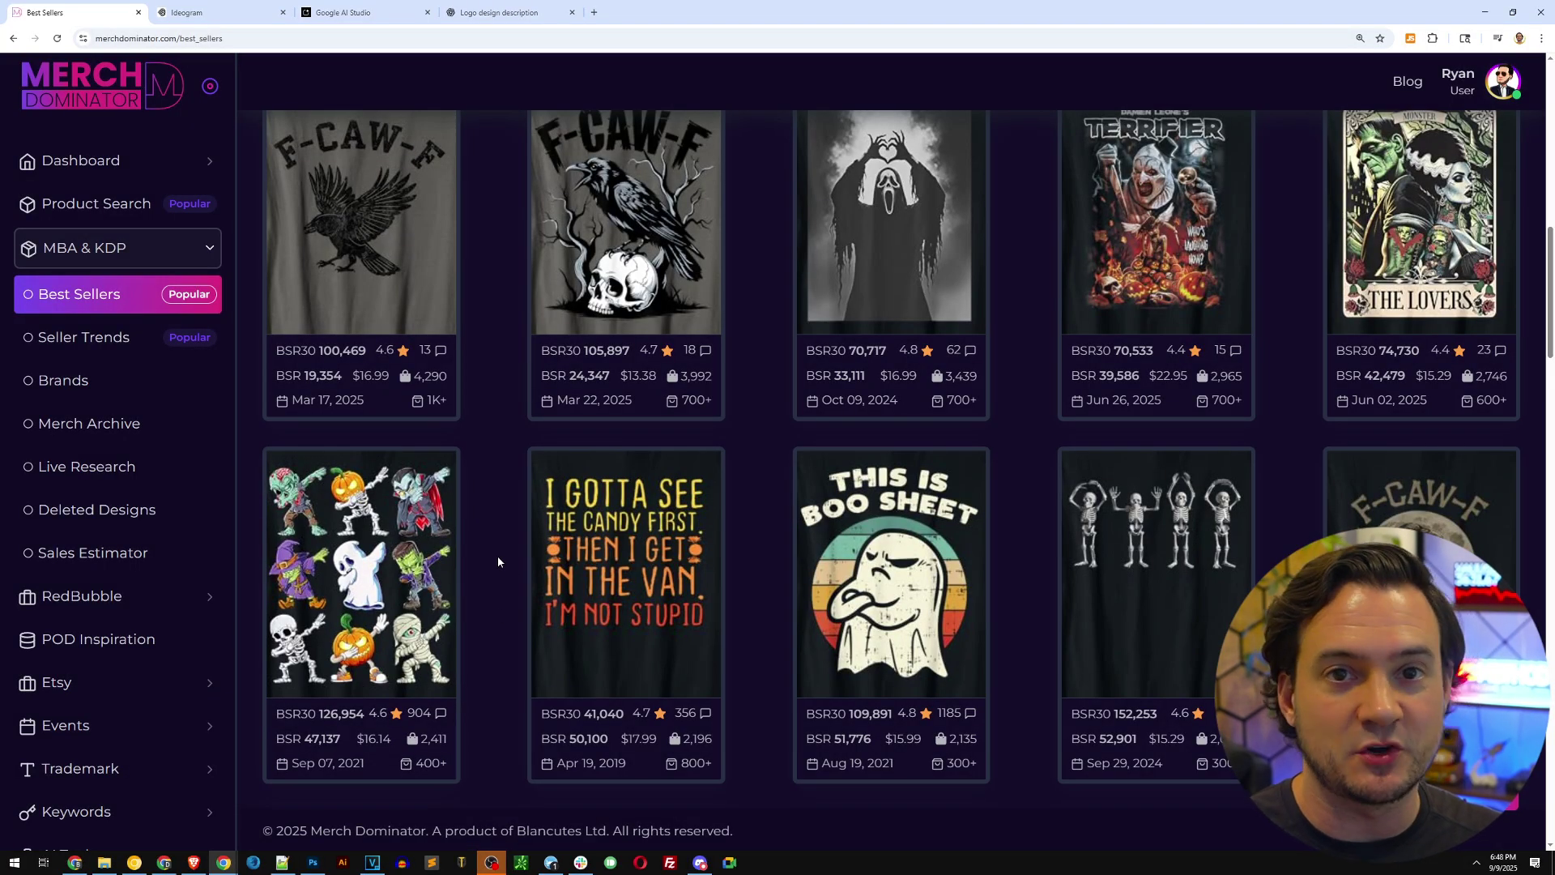
# Step: Bring up Ideogram's blank home page, ready for a new prompt
pyautogui.click(225, 23)
pyautogui.click(29, 81)
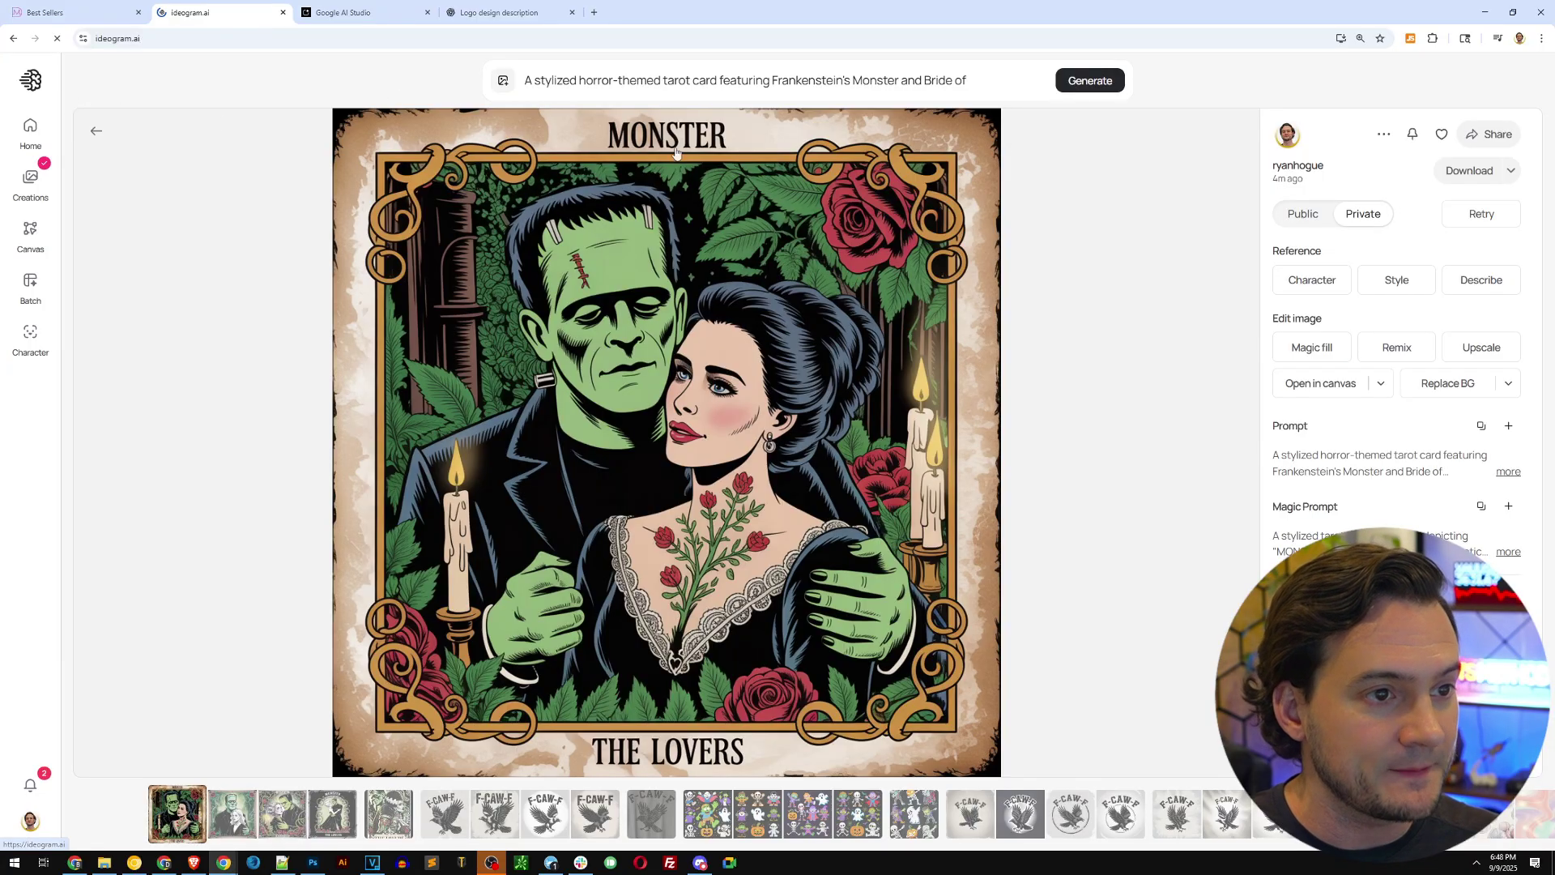
pyautogui.hotkey('ctrl', 'shift', 'Tab')
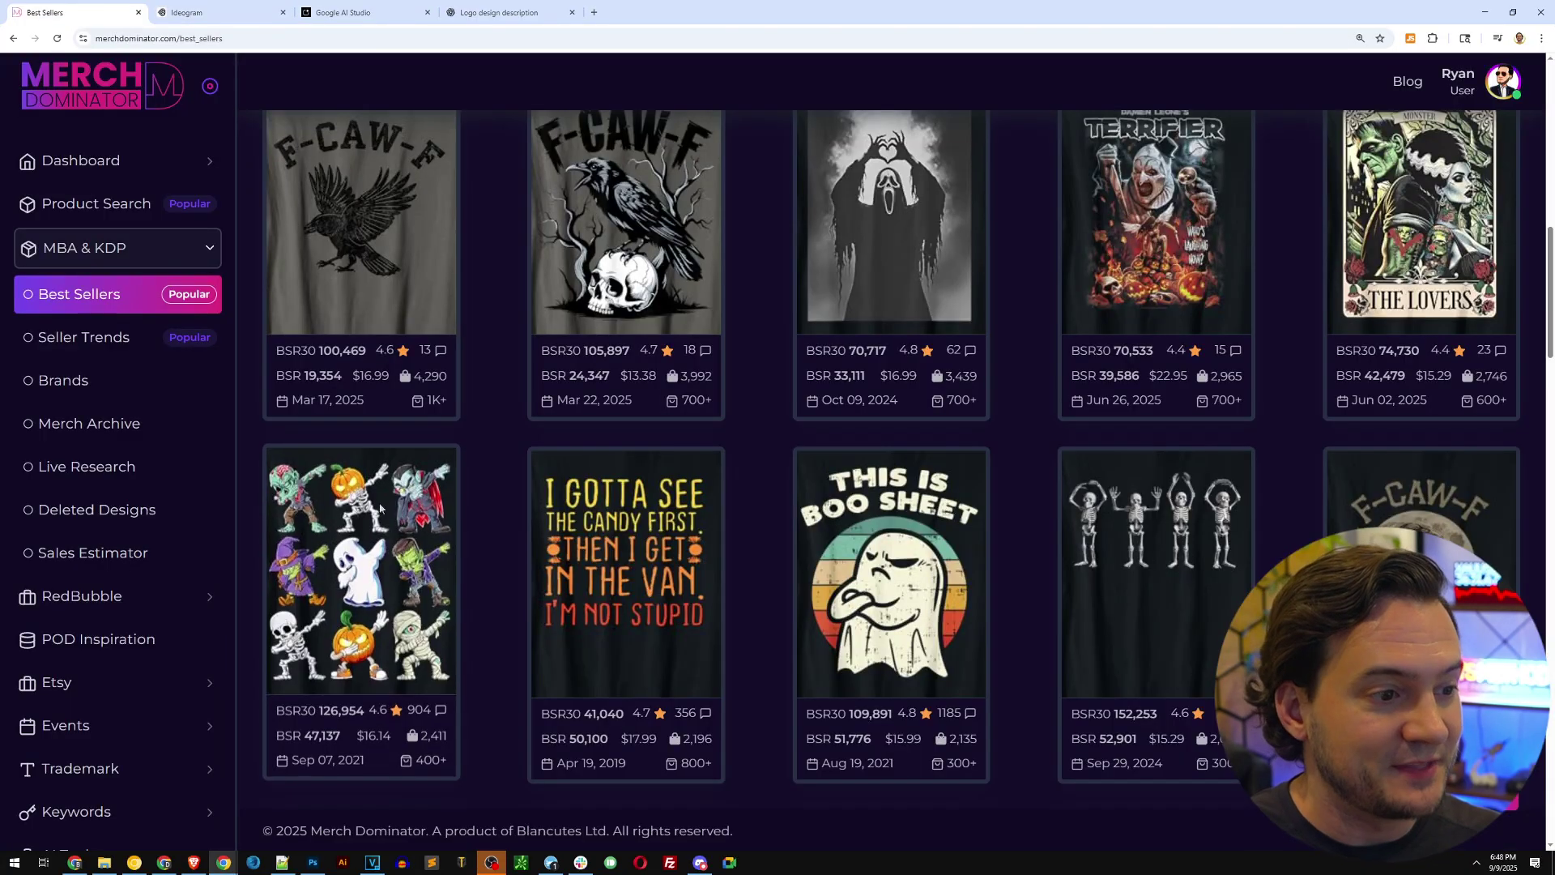
pyautogui.hotkey('ctrl', 'Tab')
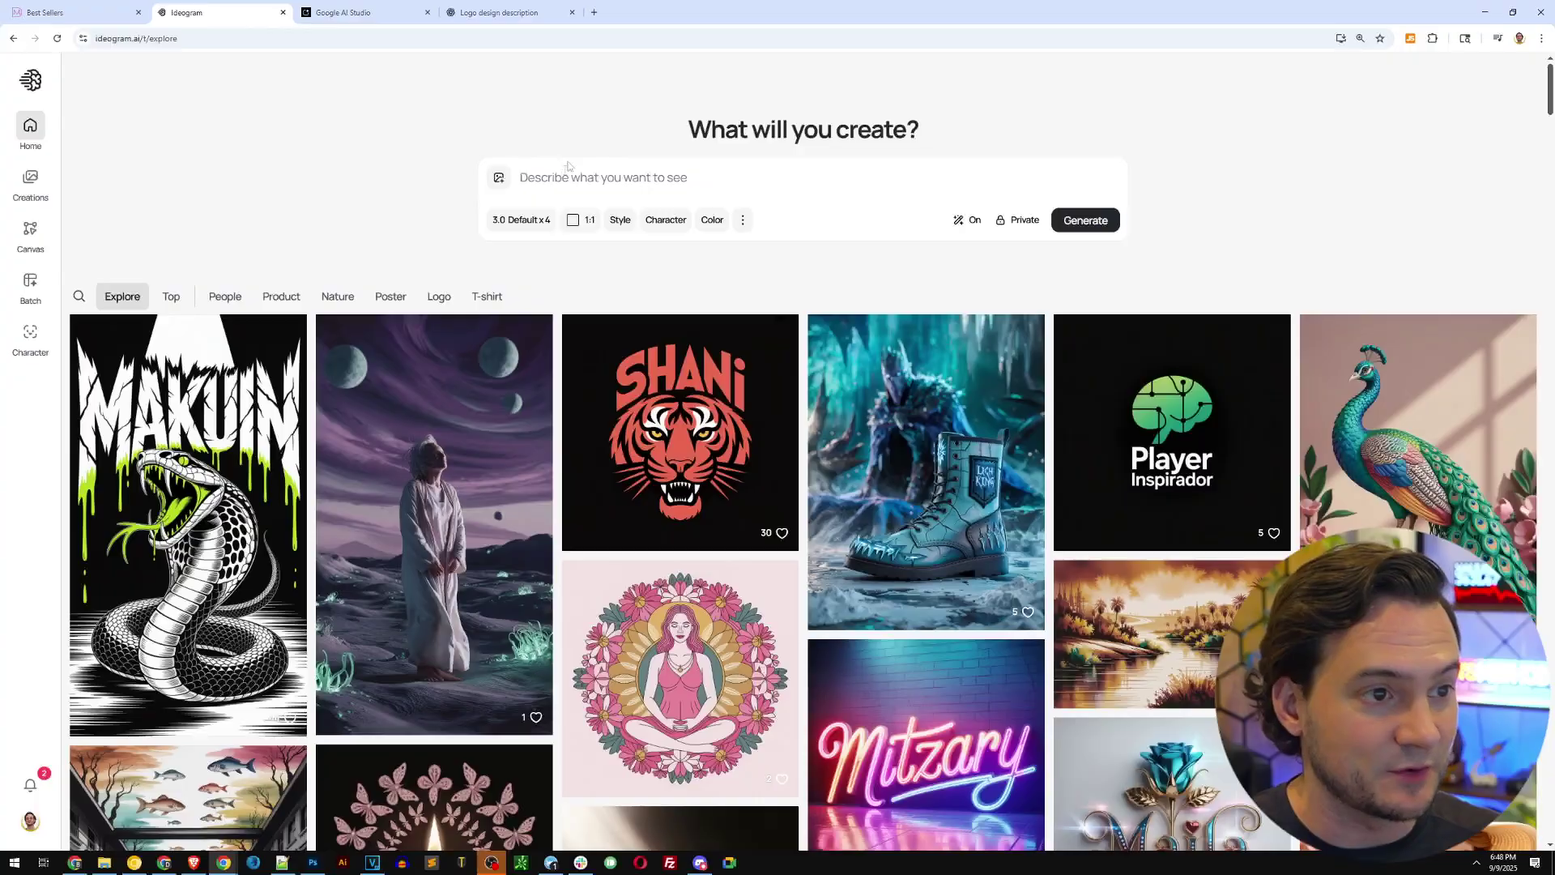
# Step: Have Ideogram describe the dabbing-monsters screenshot and replace the tarot description in Notepad++ with it
pyautogui.hotkey('ctrl', 'v')
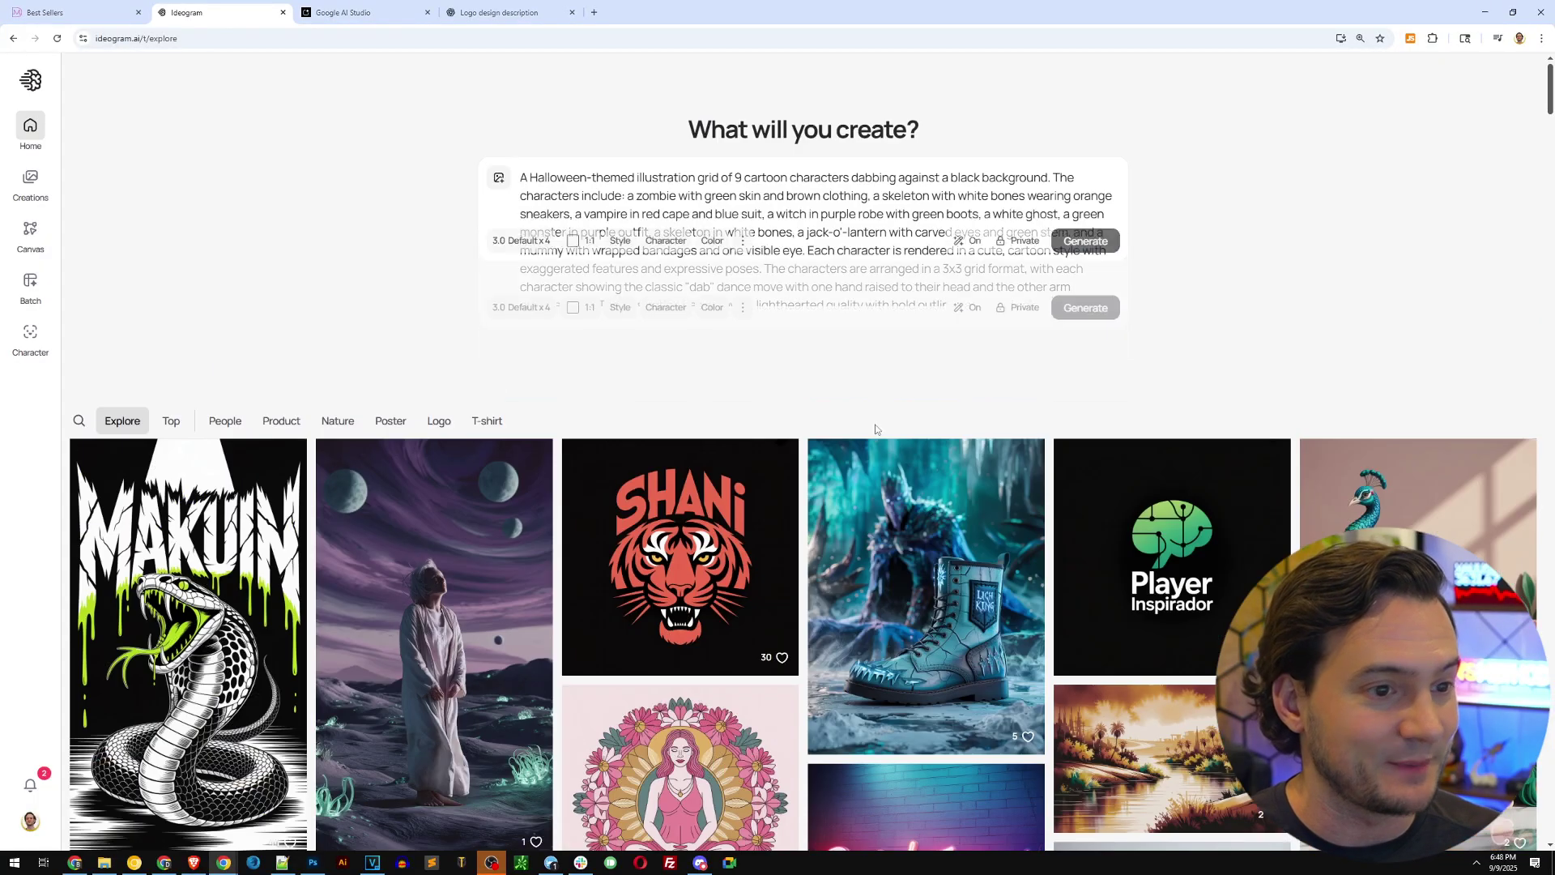
pyautogui.tripleClick(859, 278)
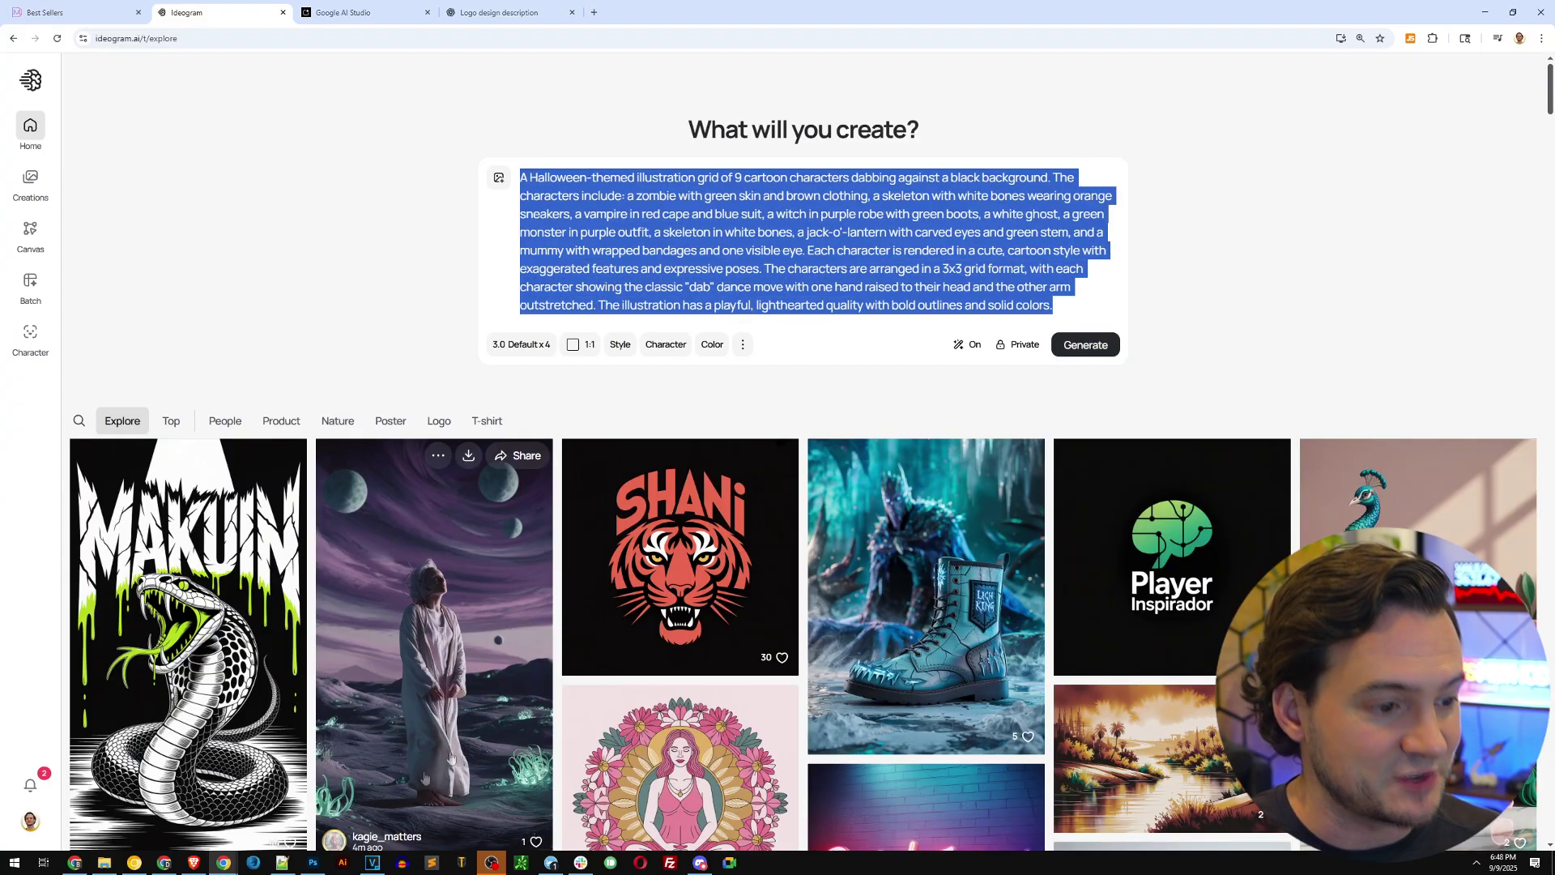
pyautogui.click(282, 863)
pyautogui.click(525, 118)
pyautogui.hotkey('shift', 'Up')
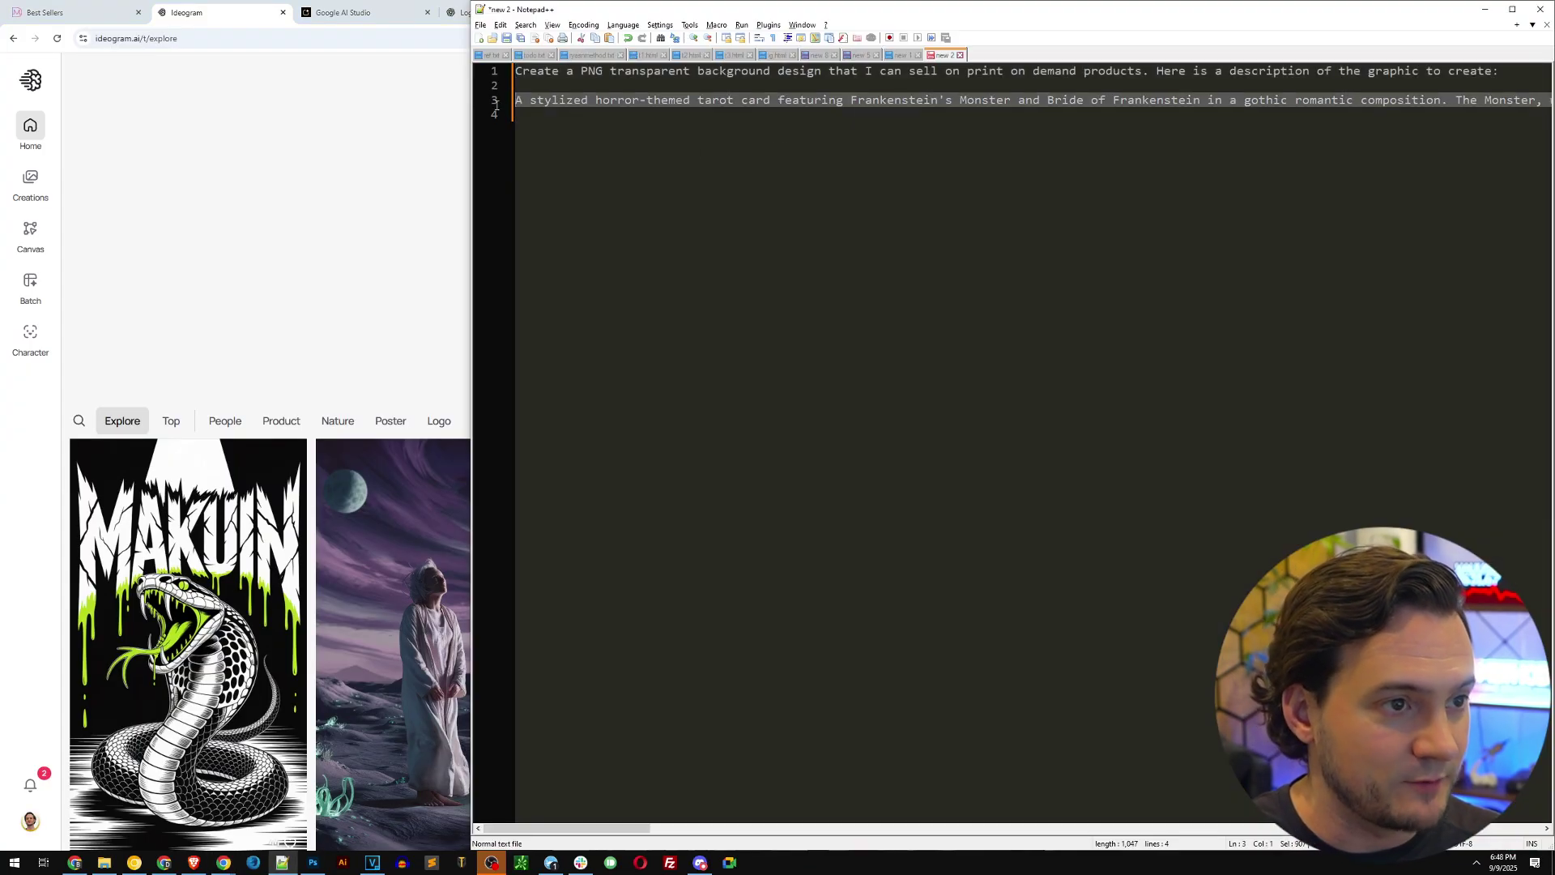
pyautogui.hotkey('ctrl', 'v')
# Step: Copy the full Halloween prompt and generate Ideogram images from it
pyautogui.press('Home')
pyautogui.hotkey('ctrl', 'a')
pyautogui.click(414, 38)
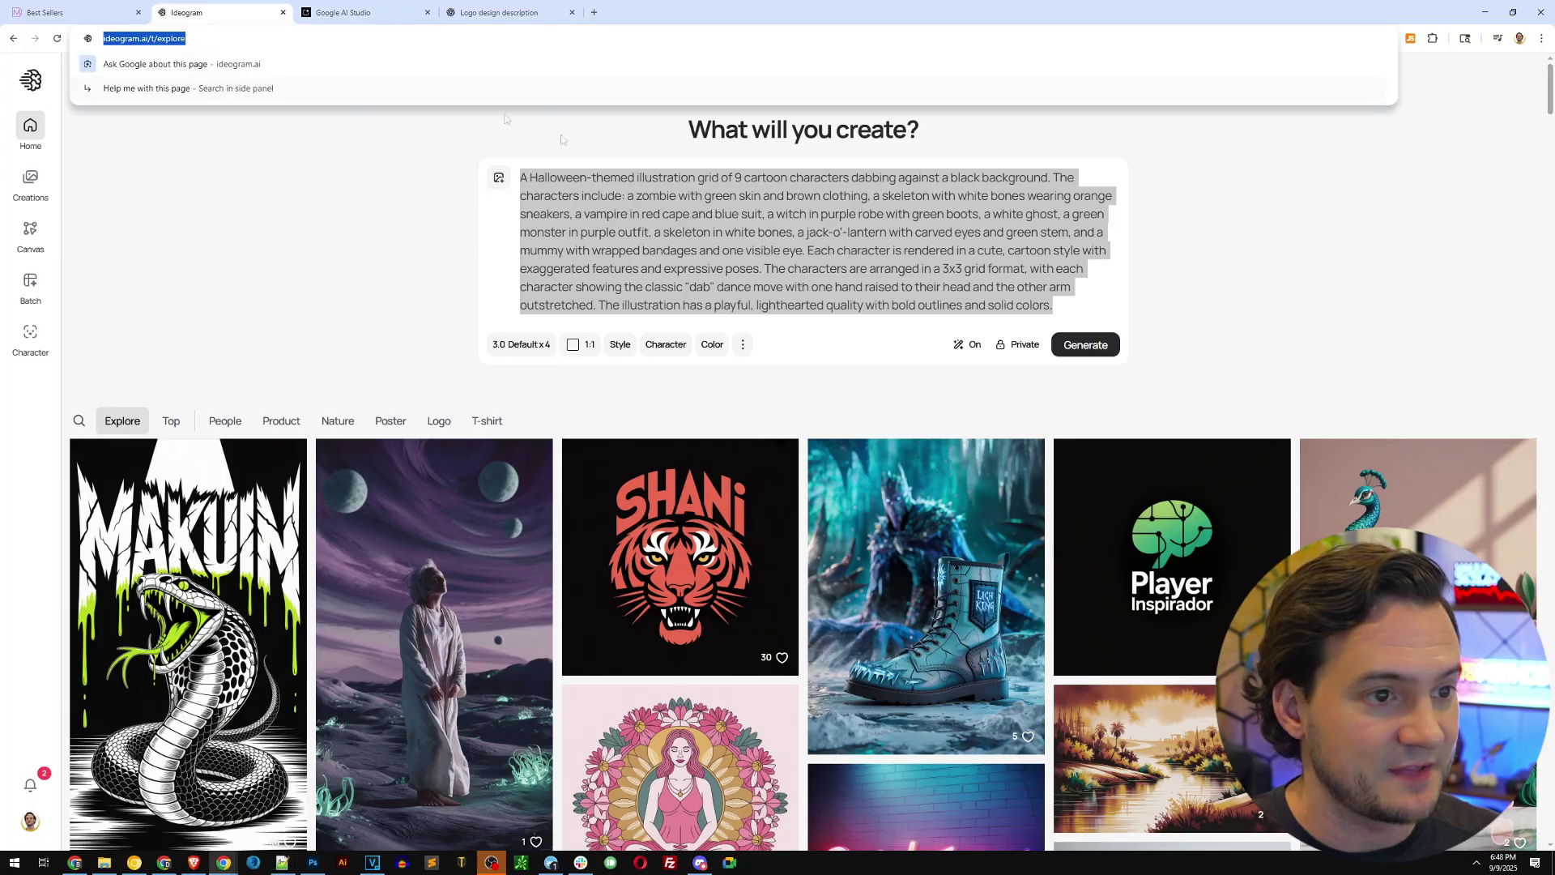
pyautogui.click(1086, 343)
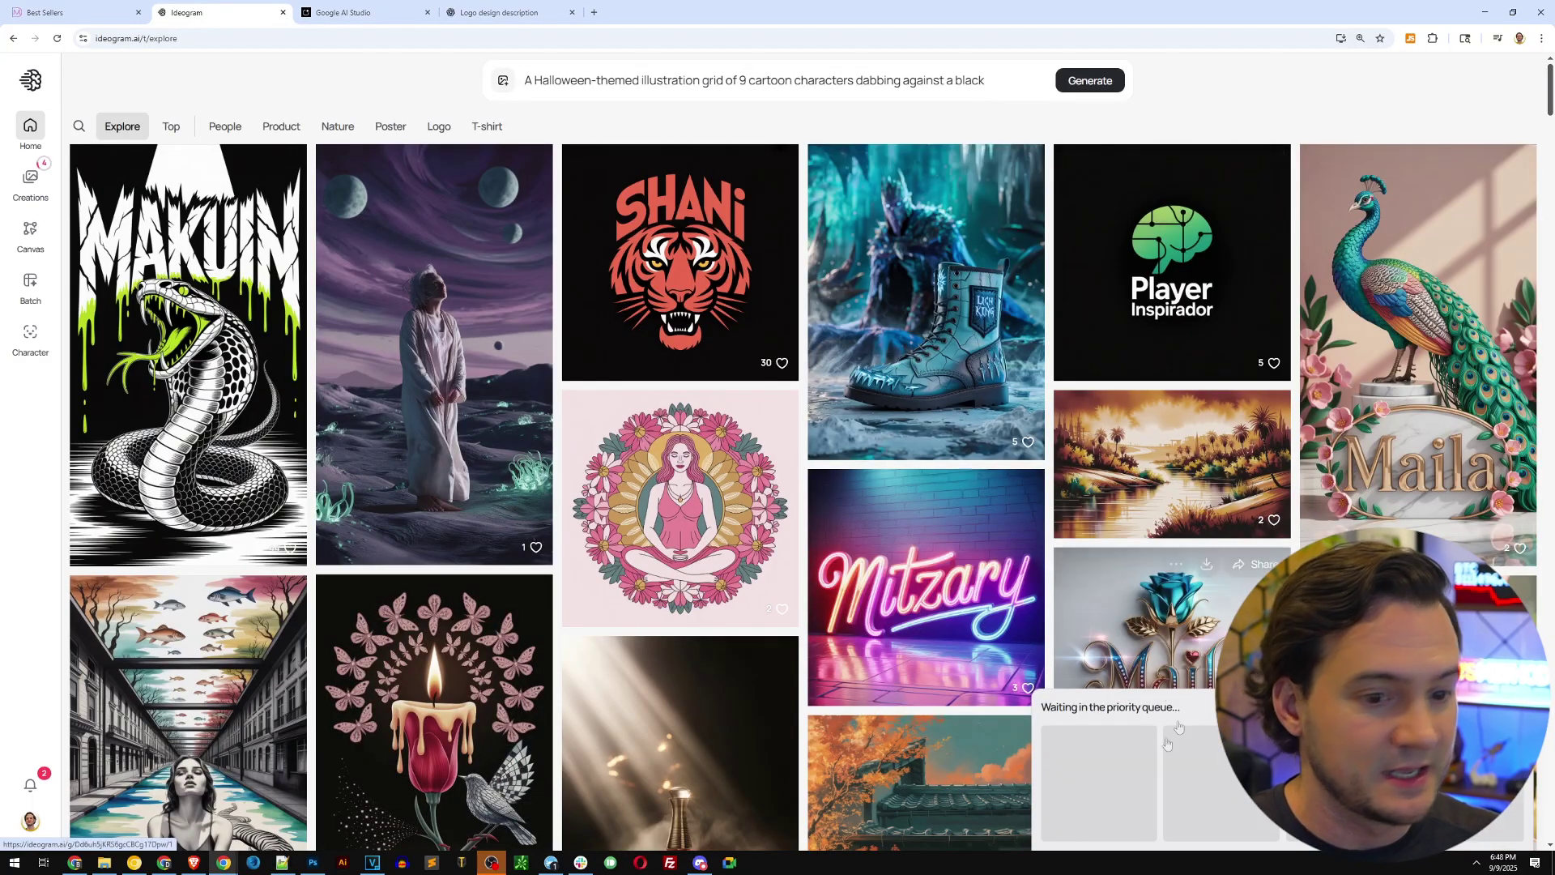
pyautogui.click(1103, 782)
# Step: Run the Halloween dabbing-characters grid prompt in Google AI Studio
pyautogui.click(348, 12)
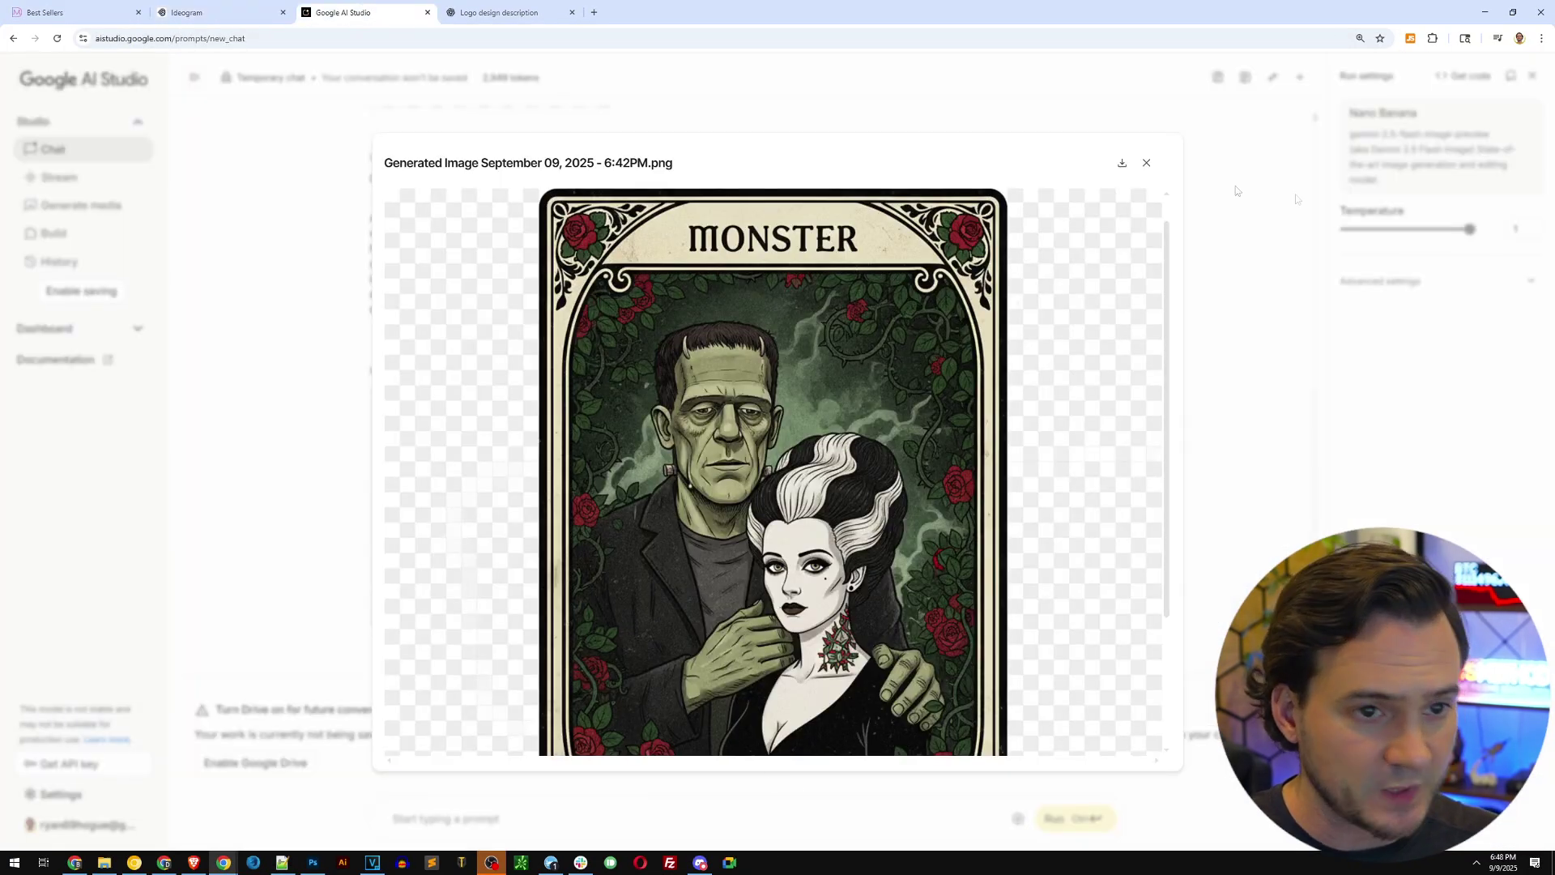
pyautogui.click(1146, 163)
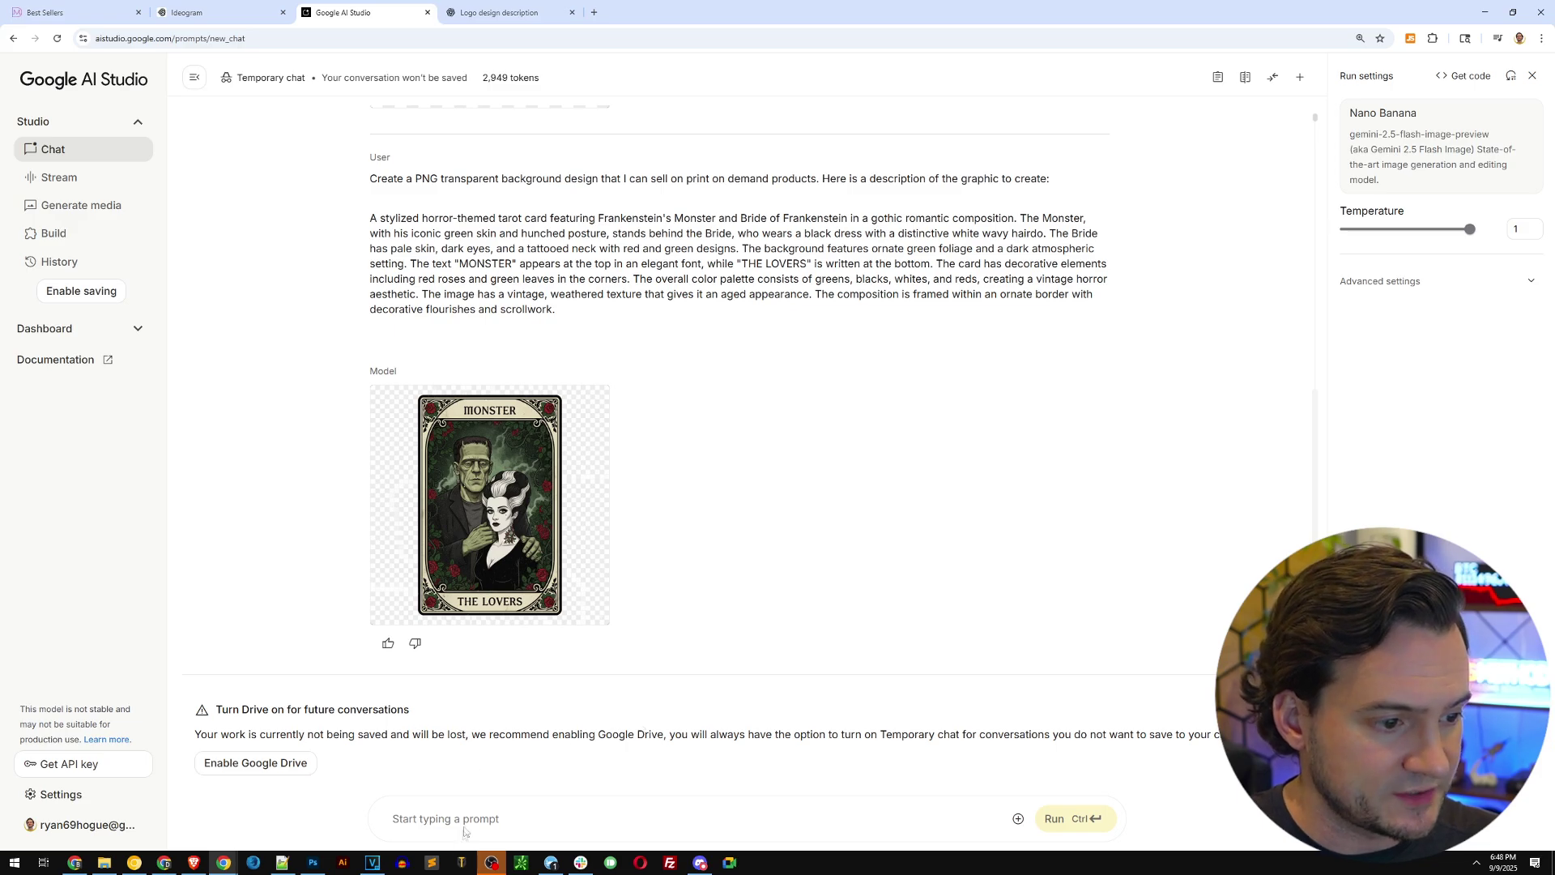
pyautogui.click(464, 832)
pyautogui.hotkey('ctrl', 'v')
pyautogui.click(1053, 818)
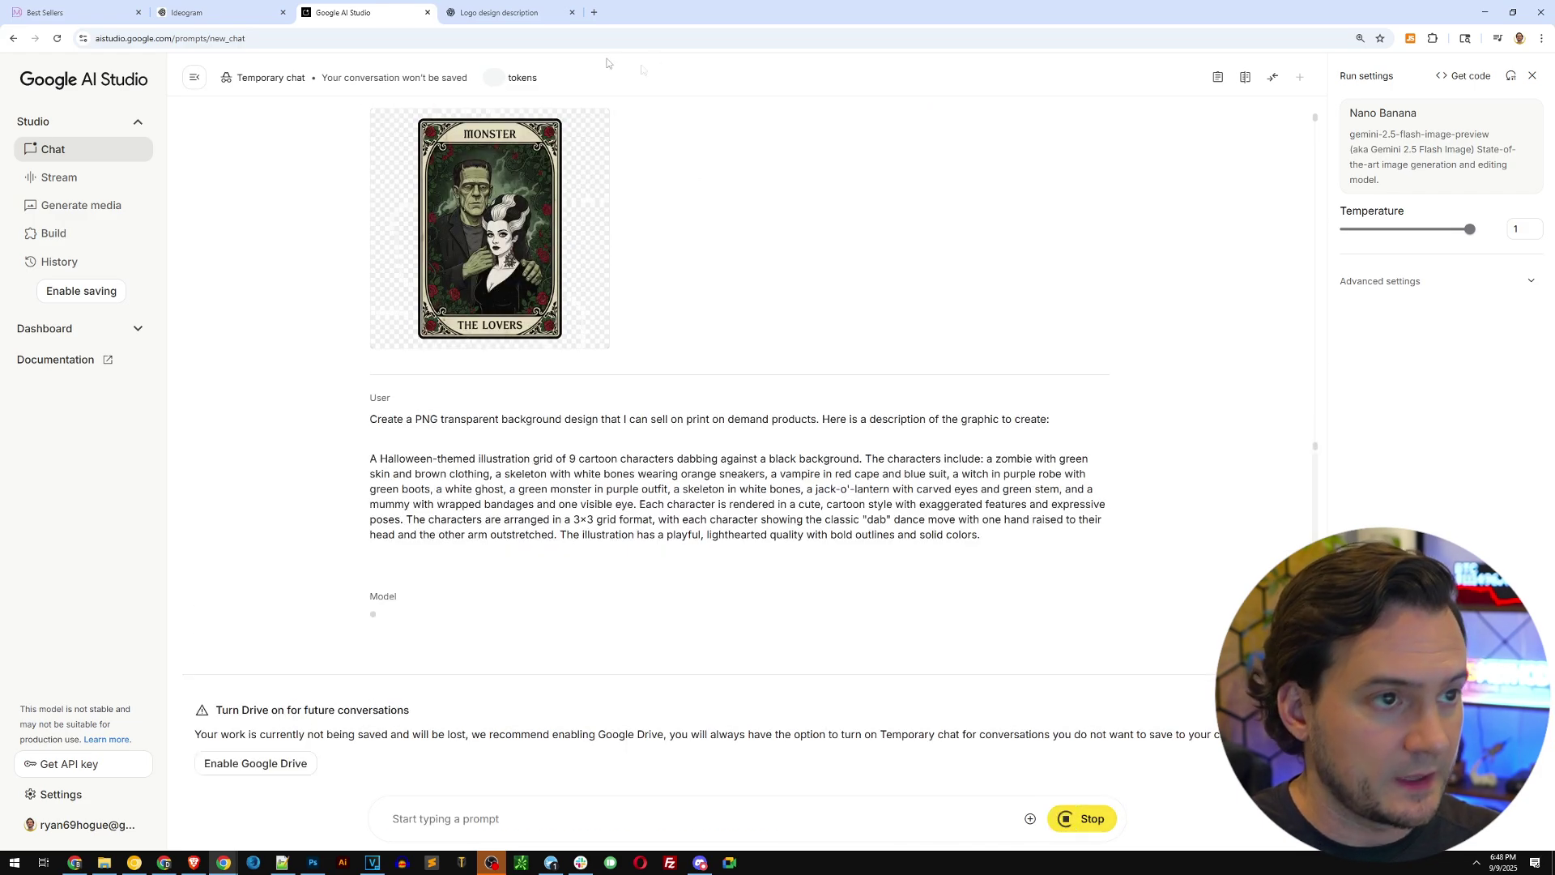
# Step: Paste the same Halloween prompt into a new ChatGPT message
pyautogui.click(498, 12)
pyautogui.click(548, 804)
pyautogui.hotkey('ctrl', 'v')
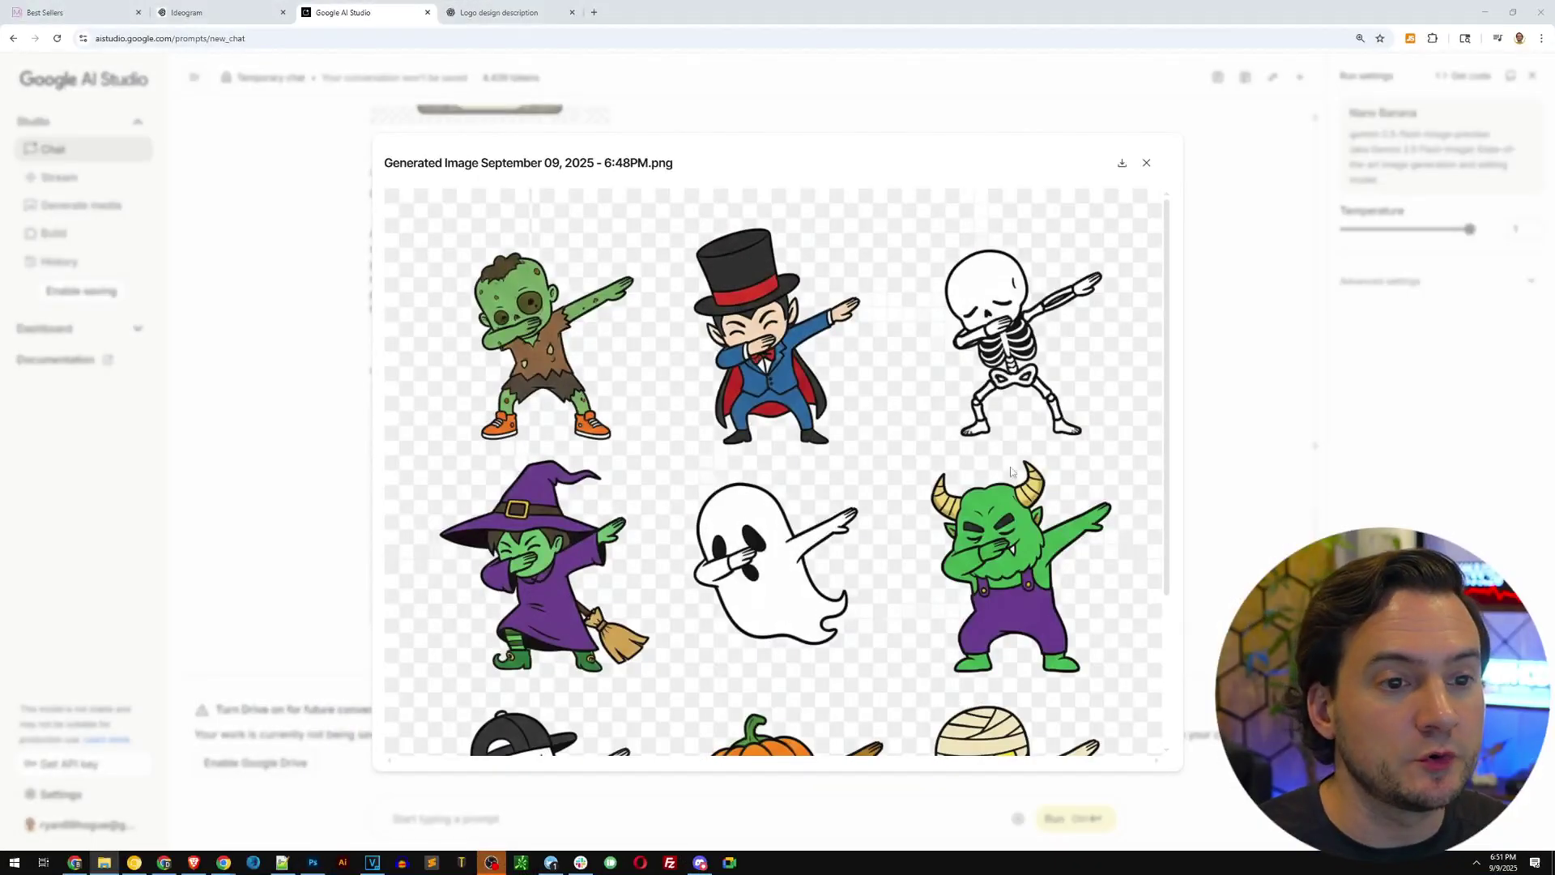
# Step: Inspect Google AI Studio's transparent dabbing-monsters grid, with a quick look back at the best-seller
pyautogui.moveTo(1169, 447); pyautogui.dragTo(1169, 541)
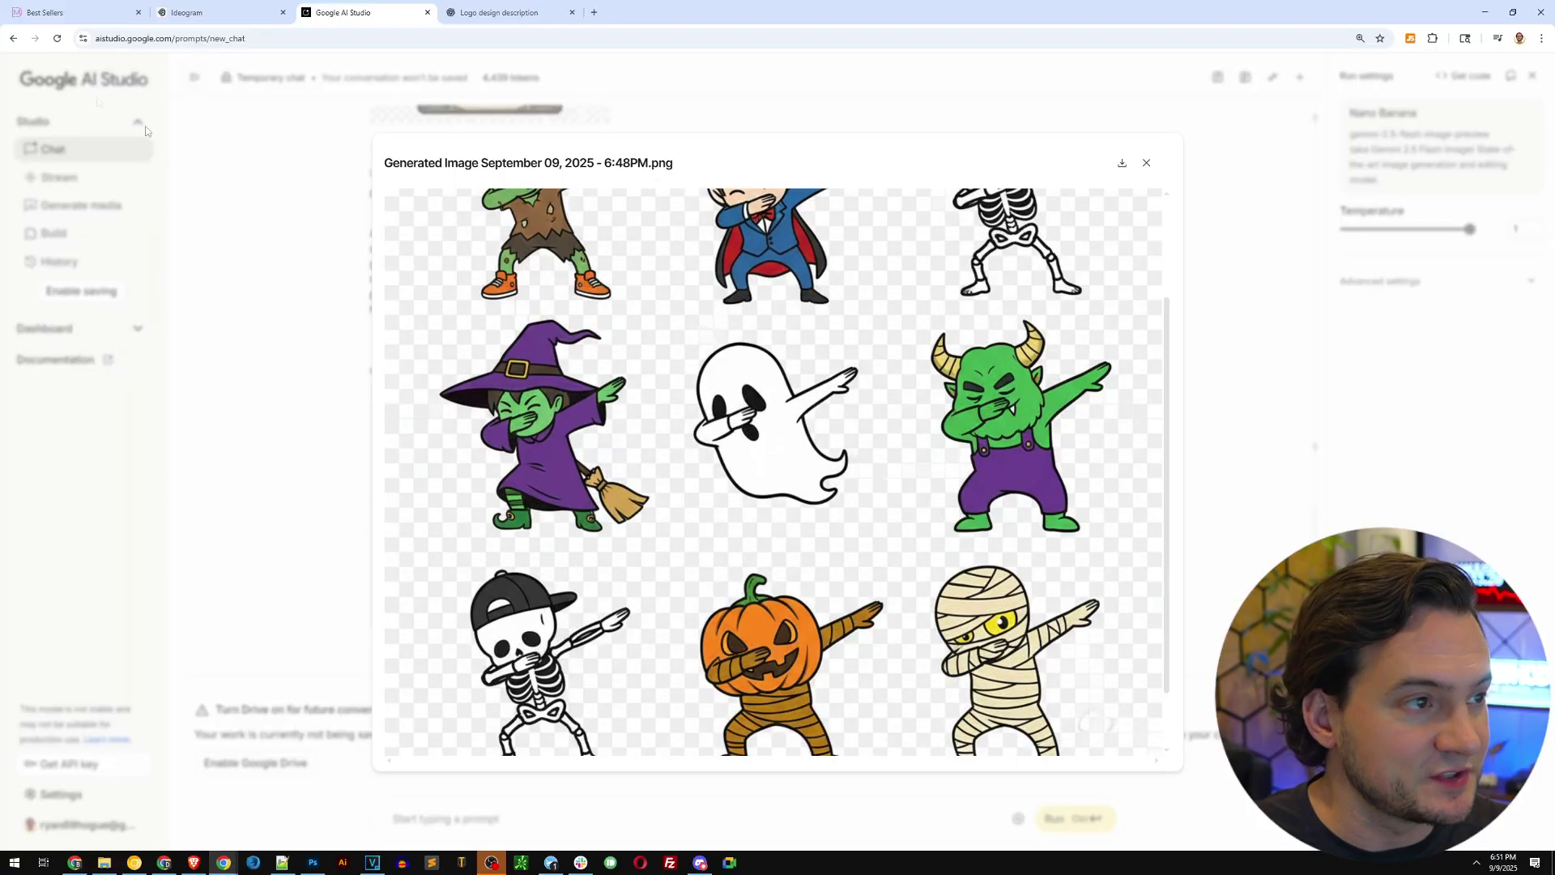
pyautogui.click(86, 16)
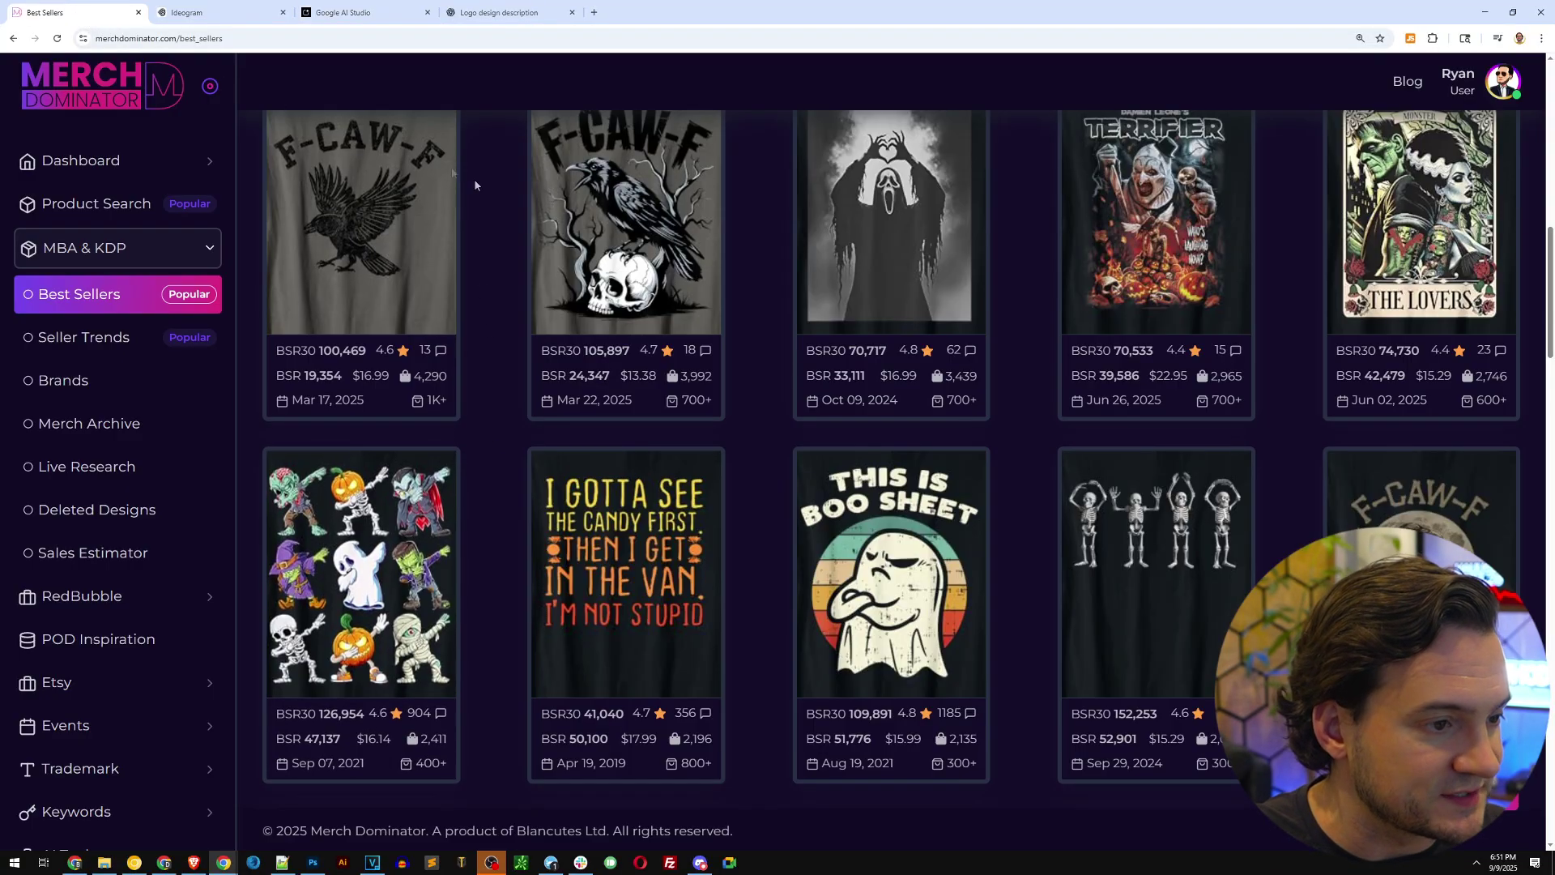
pyautogui.click(340, 13)
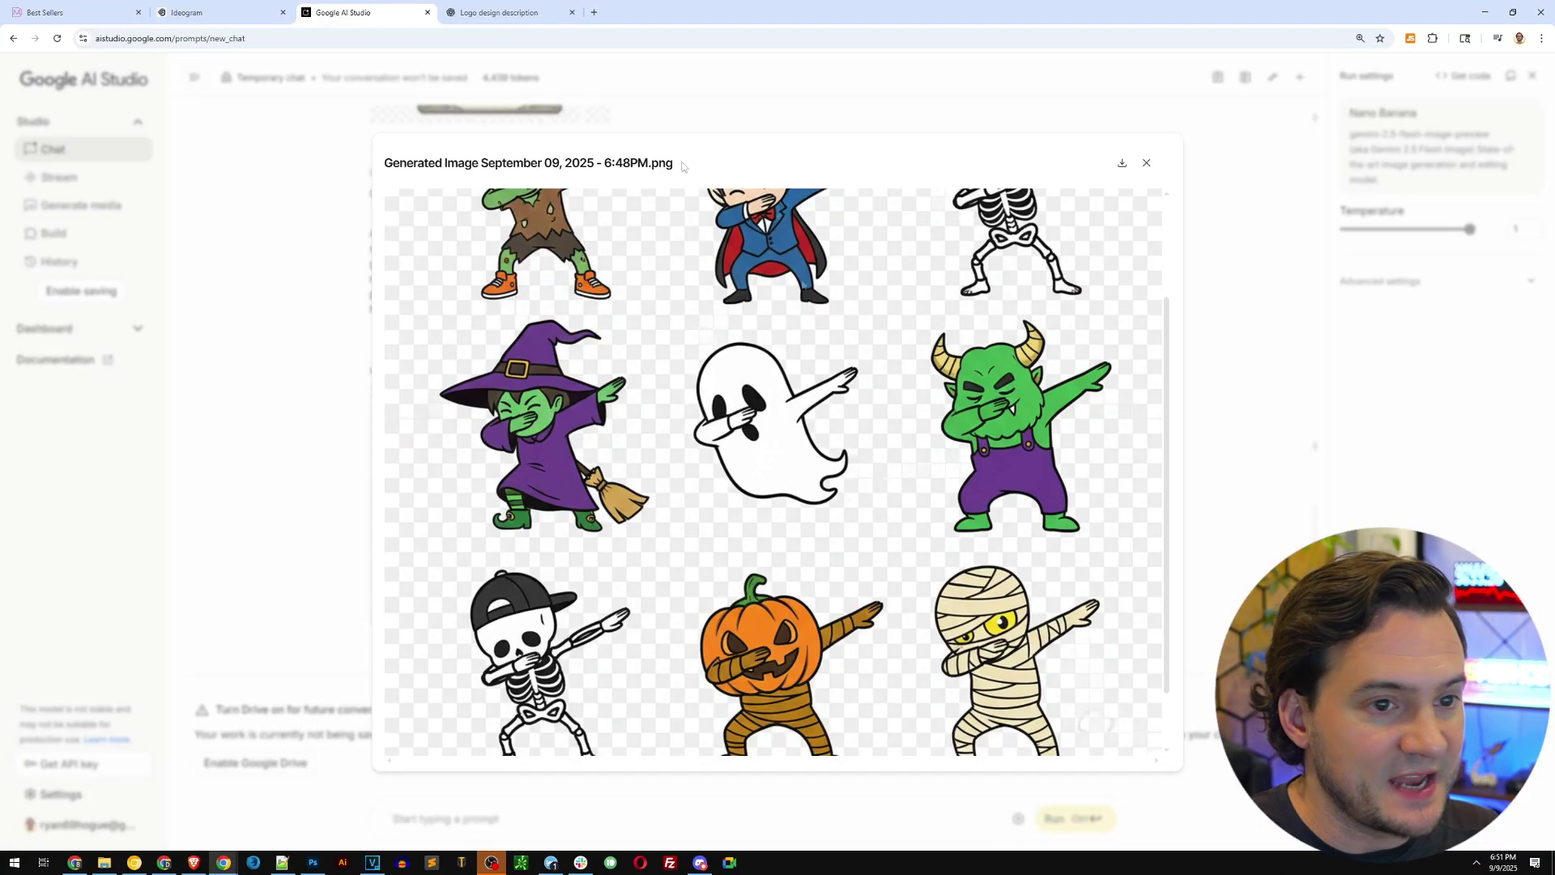
pyautogui.scroll(2, 956, 467)
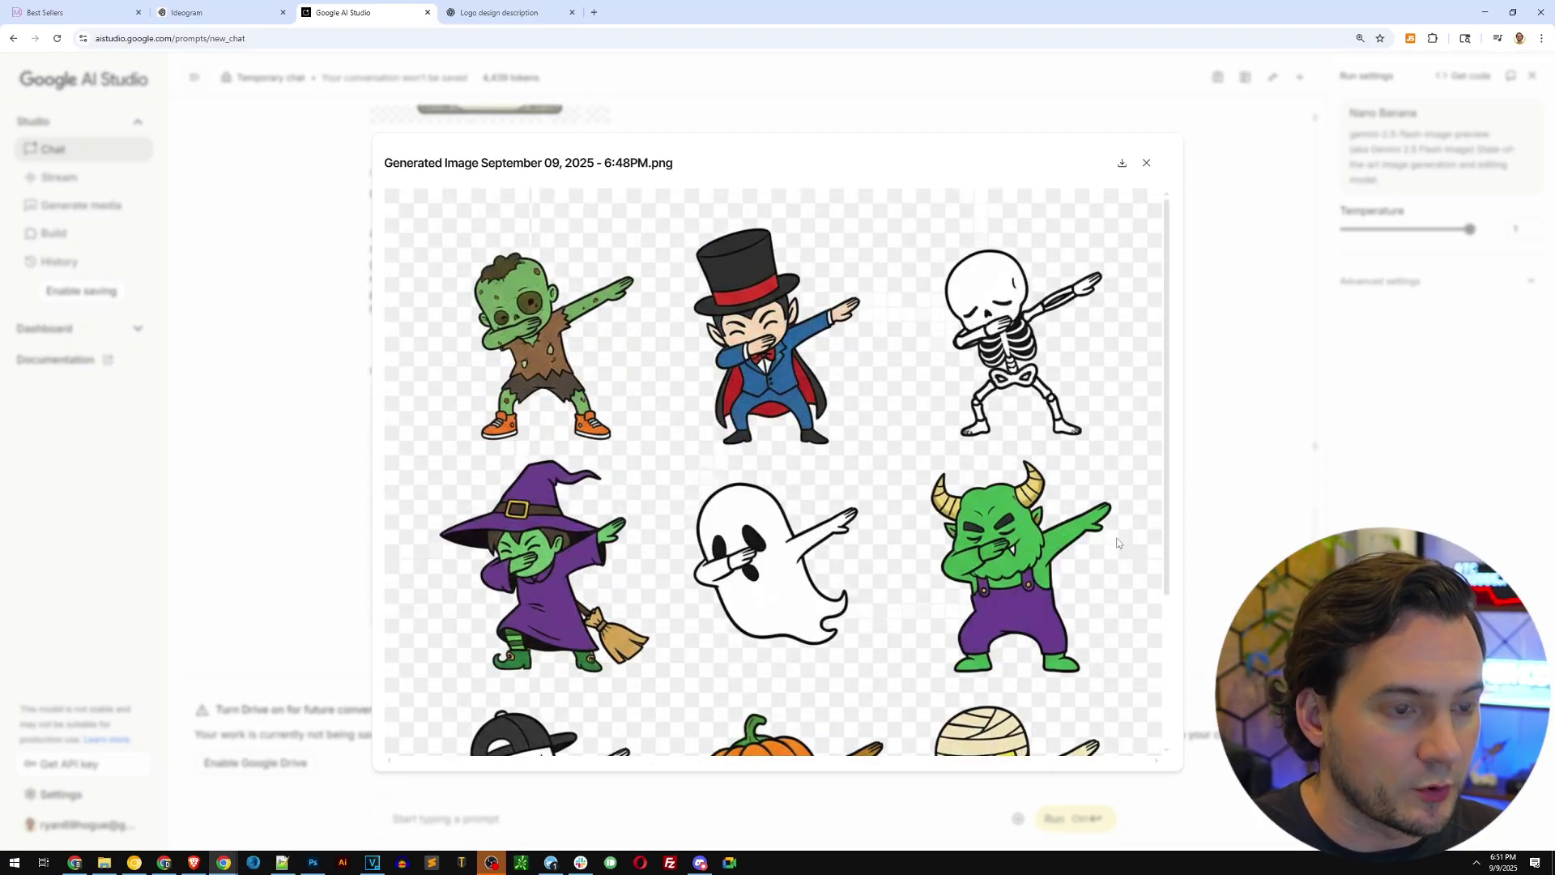
pyautogui.scroll(-1, 524, 322)
pyautogui.scroll(-2, 1023, 314)
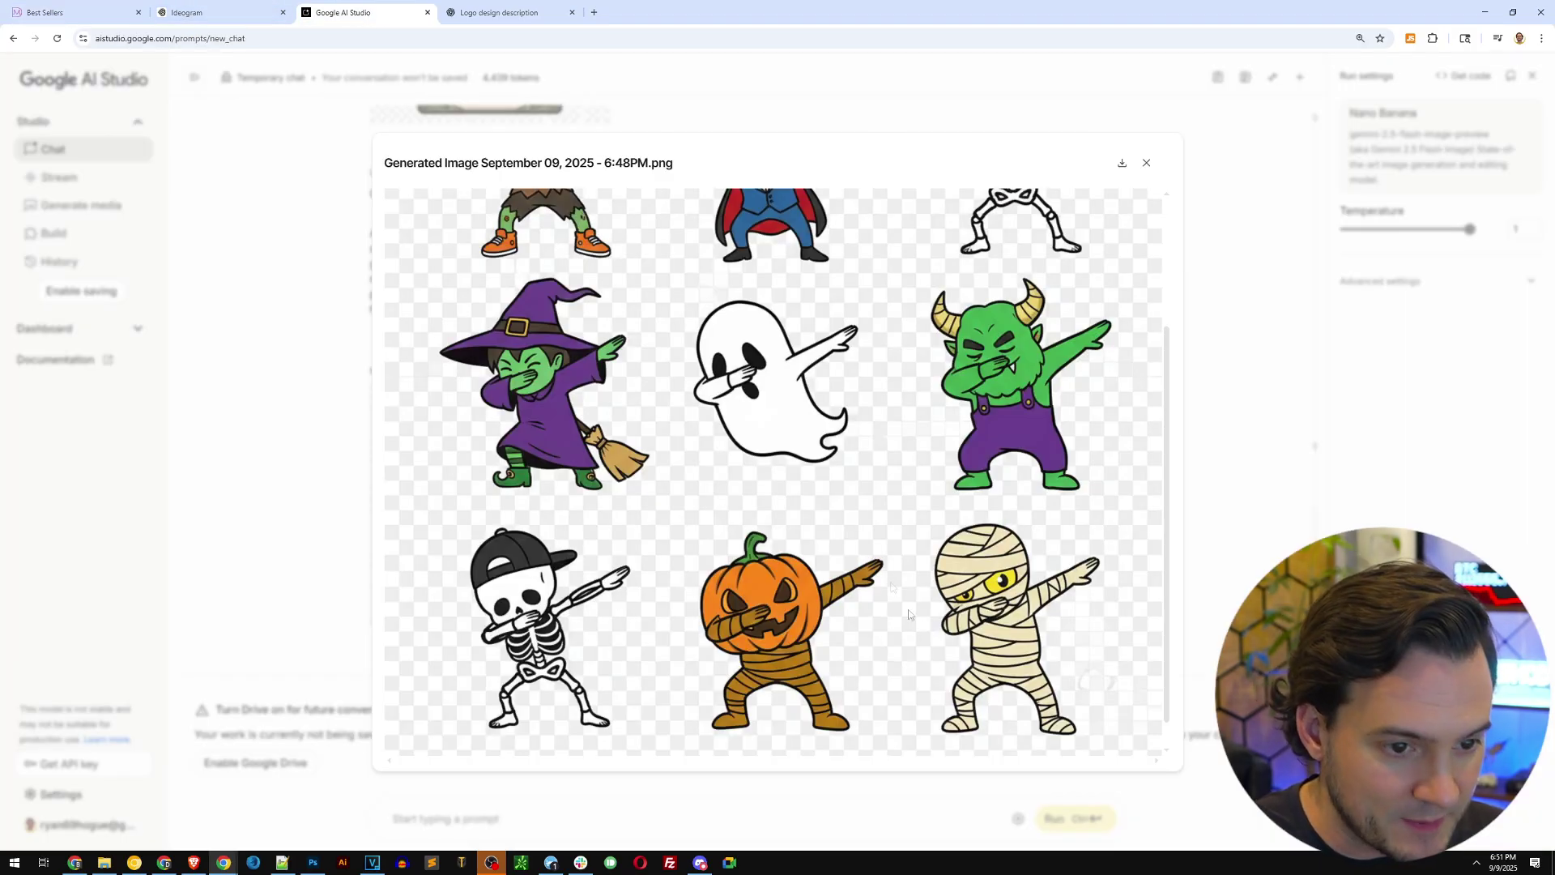
pyautogui.scroll(3, 1104, 513)
pyautogui.scroll(-3, 720, 316)
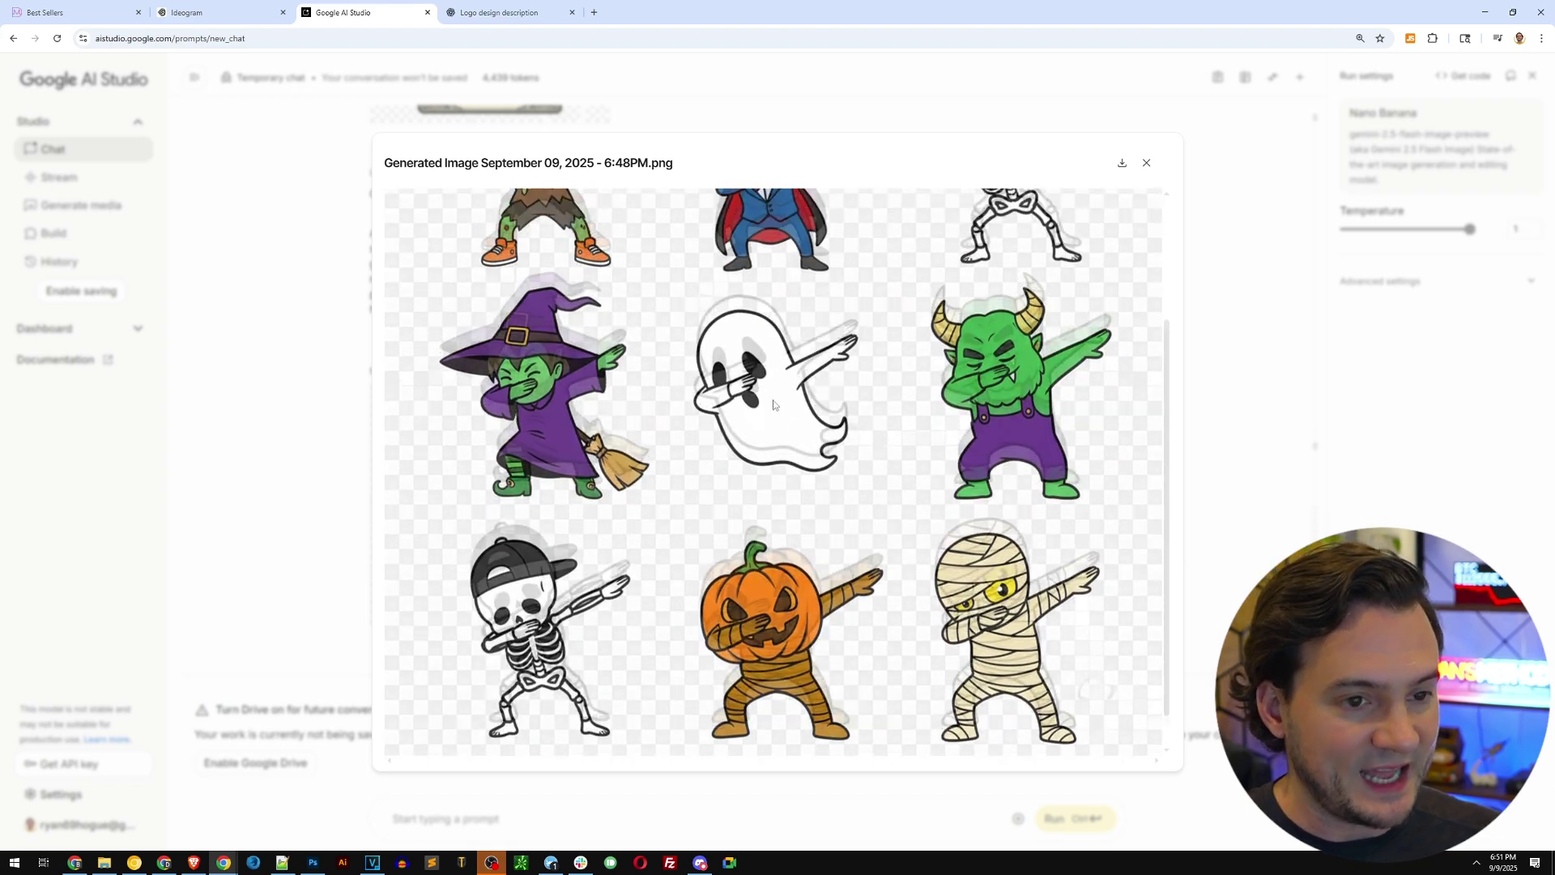
pyautogui.scroll(3, 812, 258)
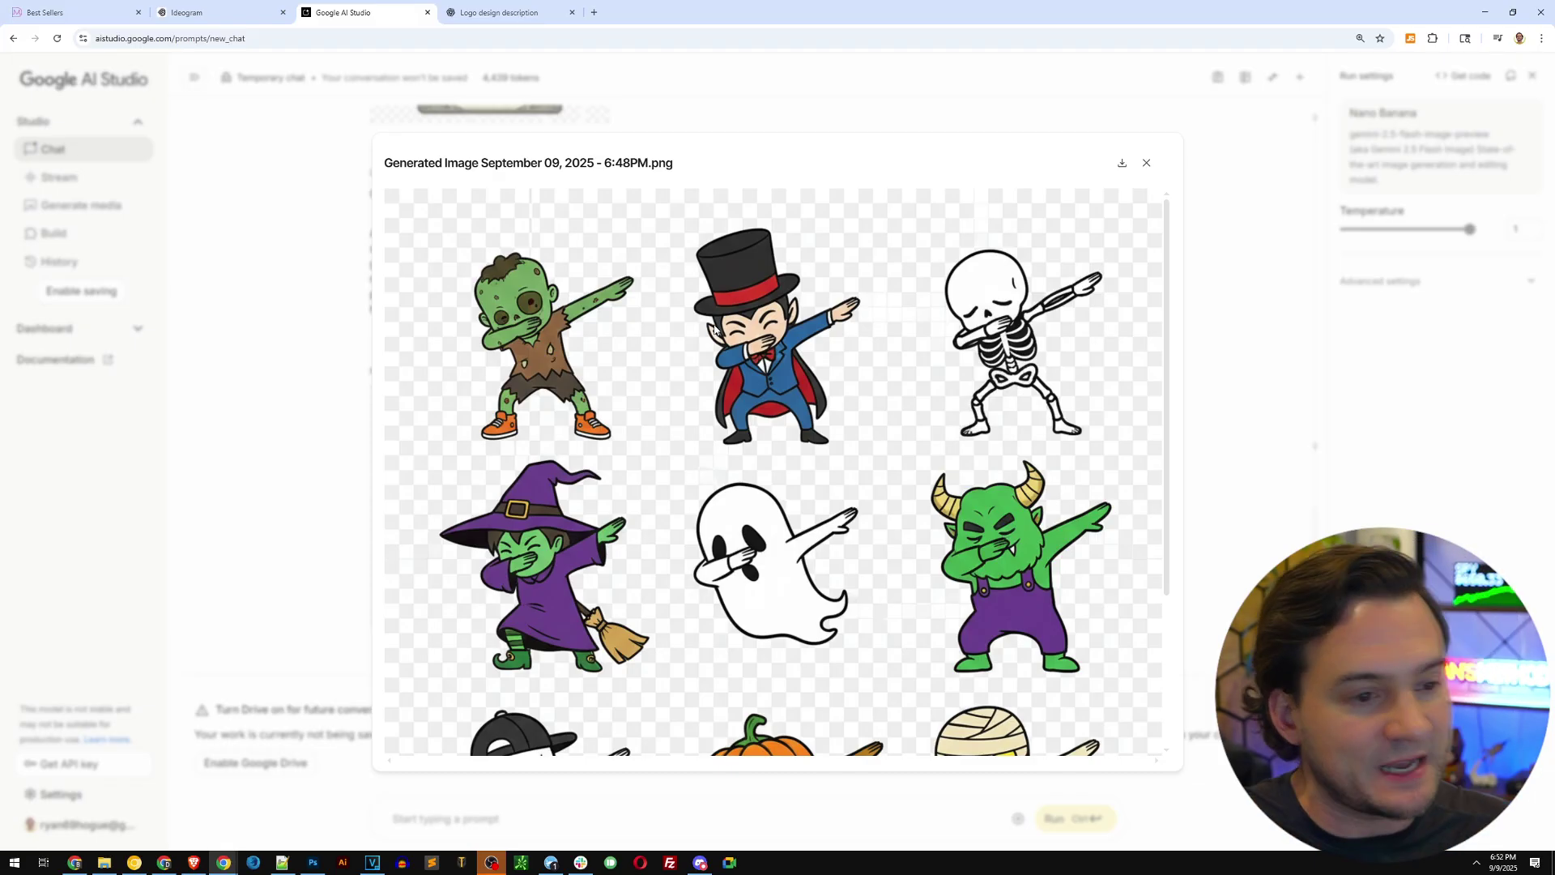
# Step: Snip the dabbing ghost from AI Studio's grid, then bring up ChatGPT's grid
pyautogui.press('super+shift+s')
pyautogui.moveTo(665, 477); pyautogui.dragTo(918, 683)
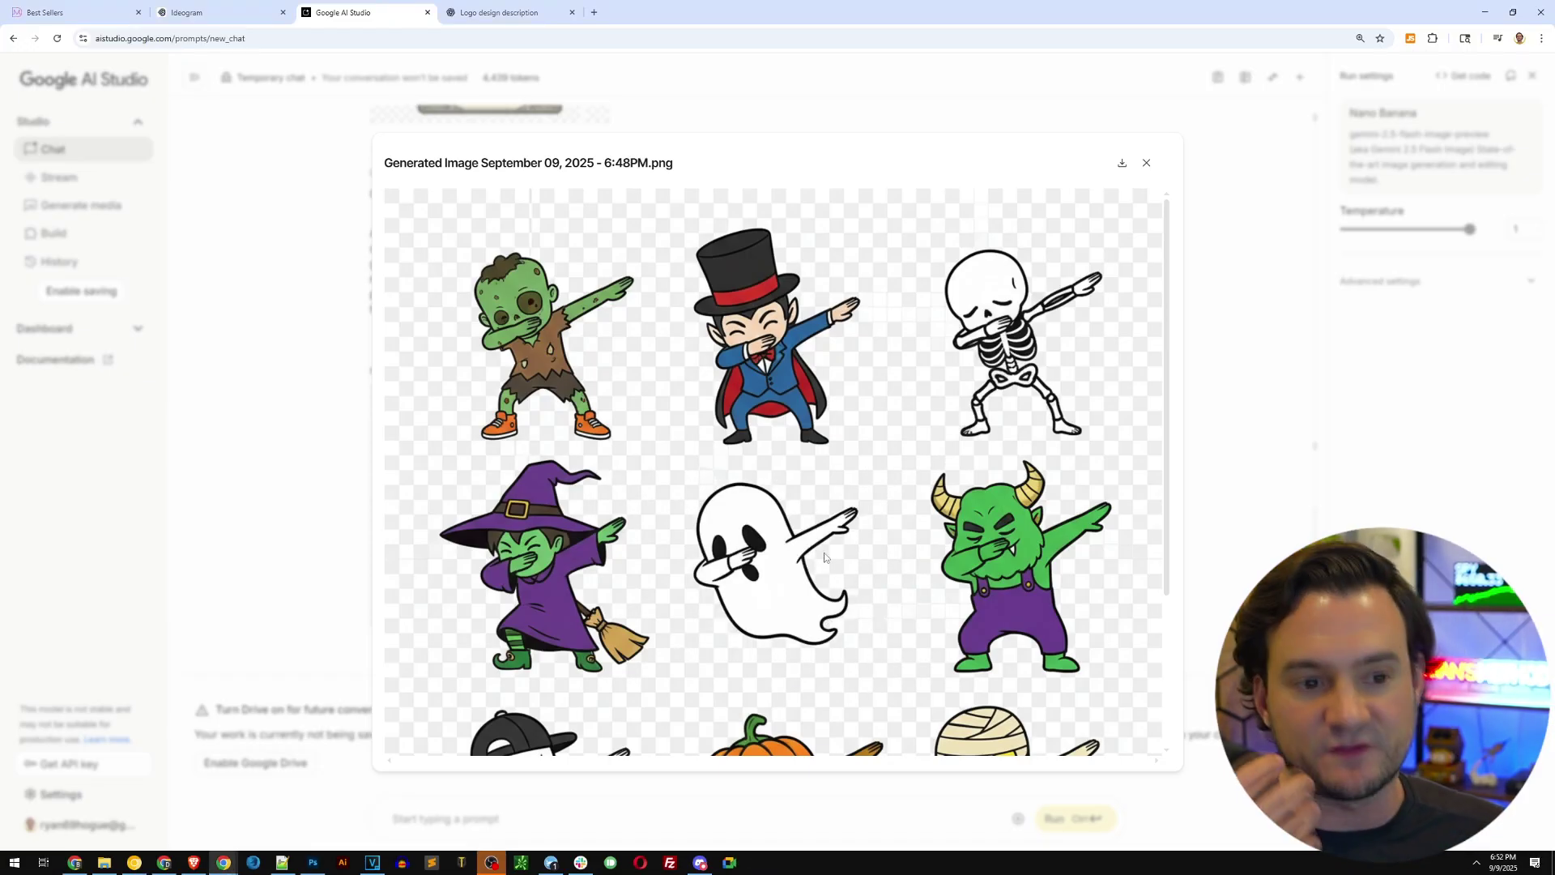
pyautogui.click(501, 13)
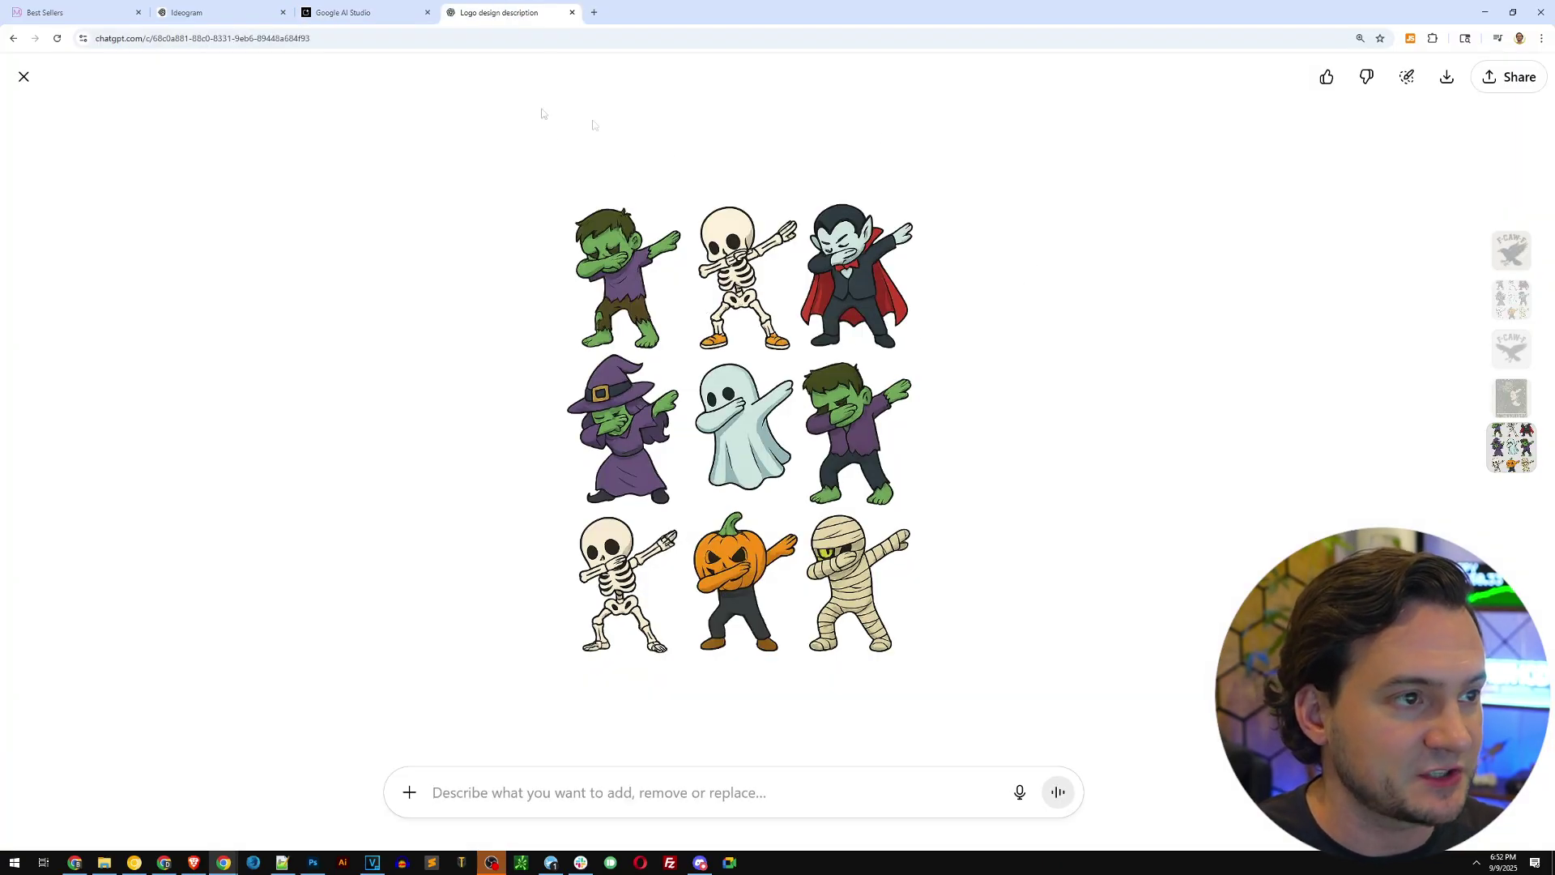
# Step: Compare ChatGPT's dabbing-monsters grid against AI Studio's version and the original best-seller shirt
pyautogui.hotkey('ctrl', 'shift', 'Tab')
pyautogui.hotkey('ctrl', 'Tab')
pyautogui.hotkey('ctrl', 'shift', 'Tab')
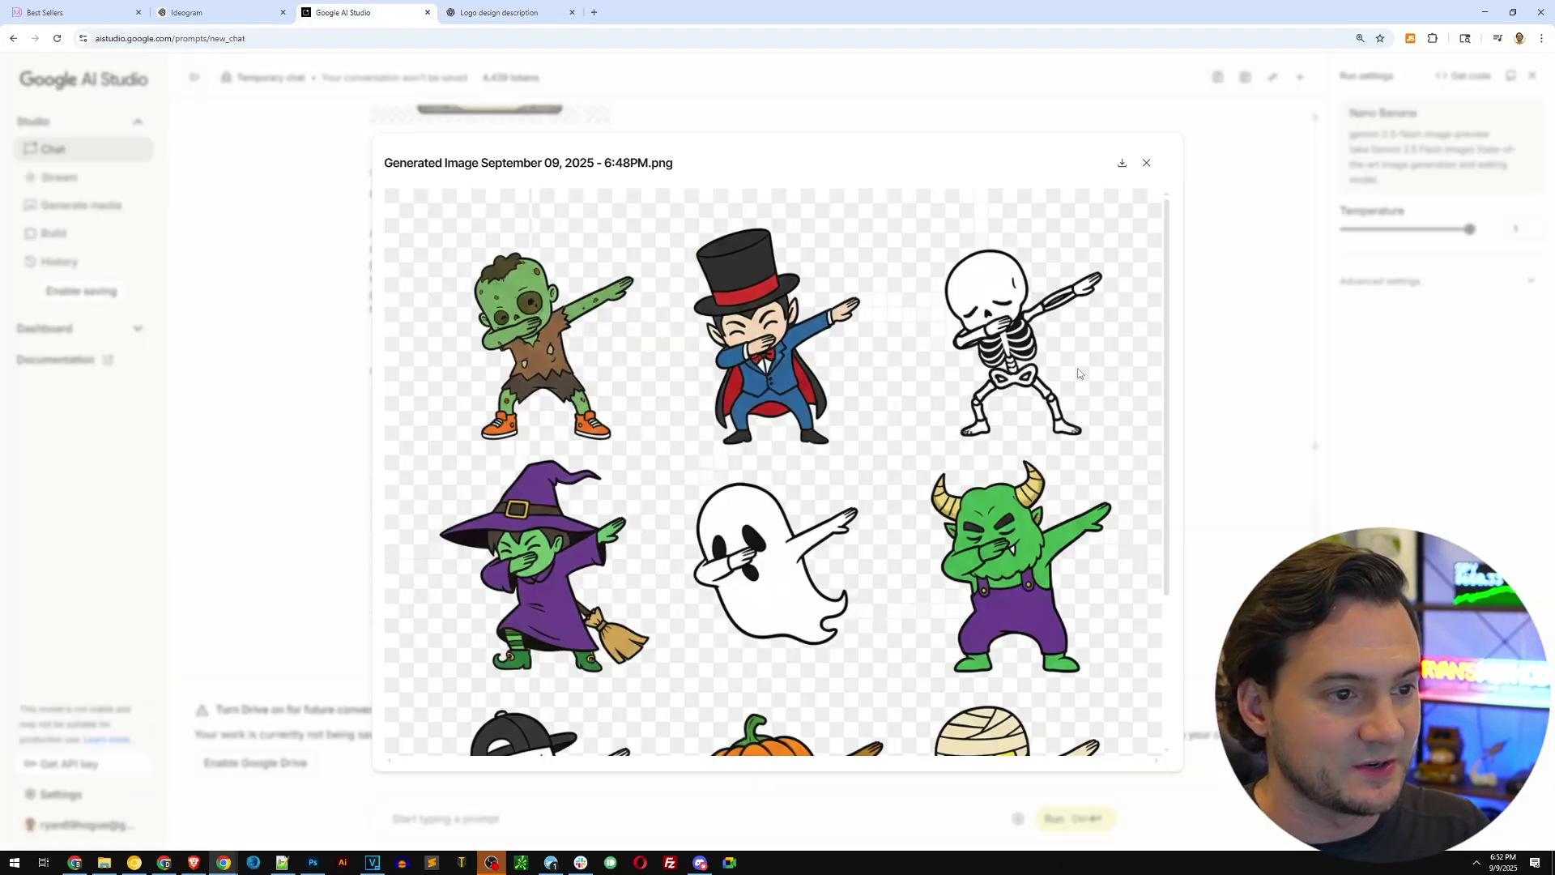
pyautogui.hotkey('ctrl', 'Tab')
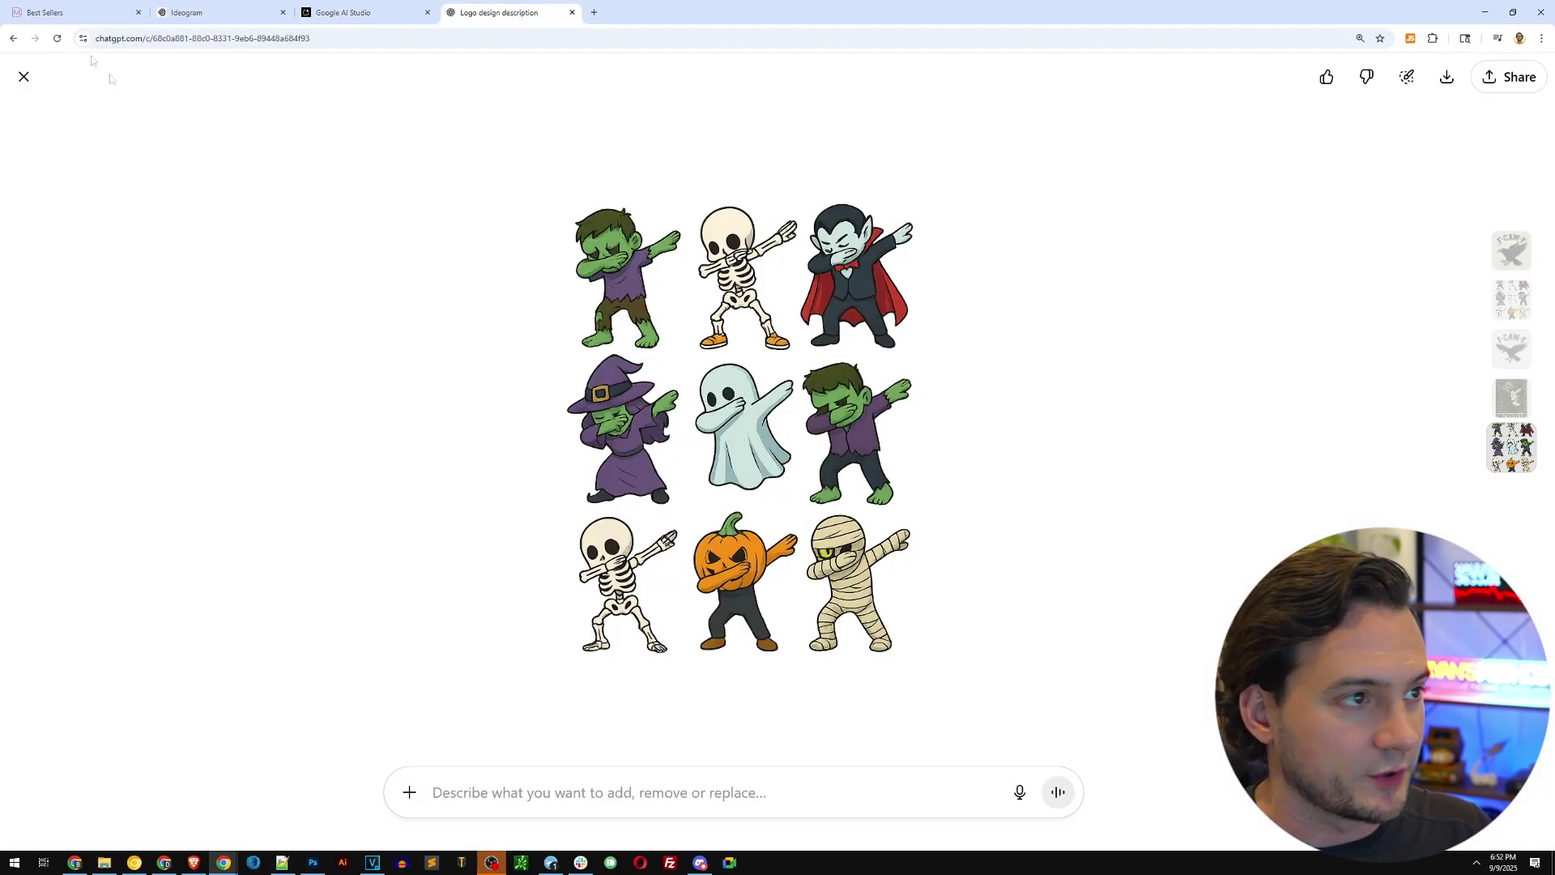
pyautogui.click(78, 14)
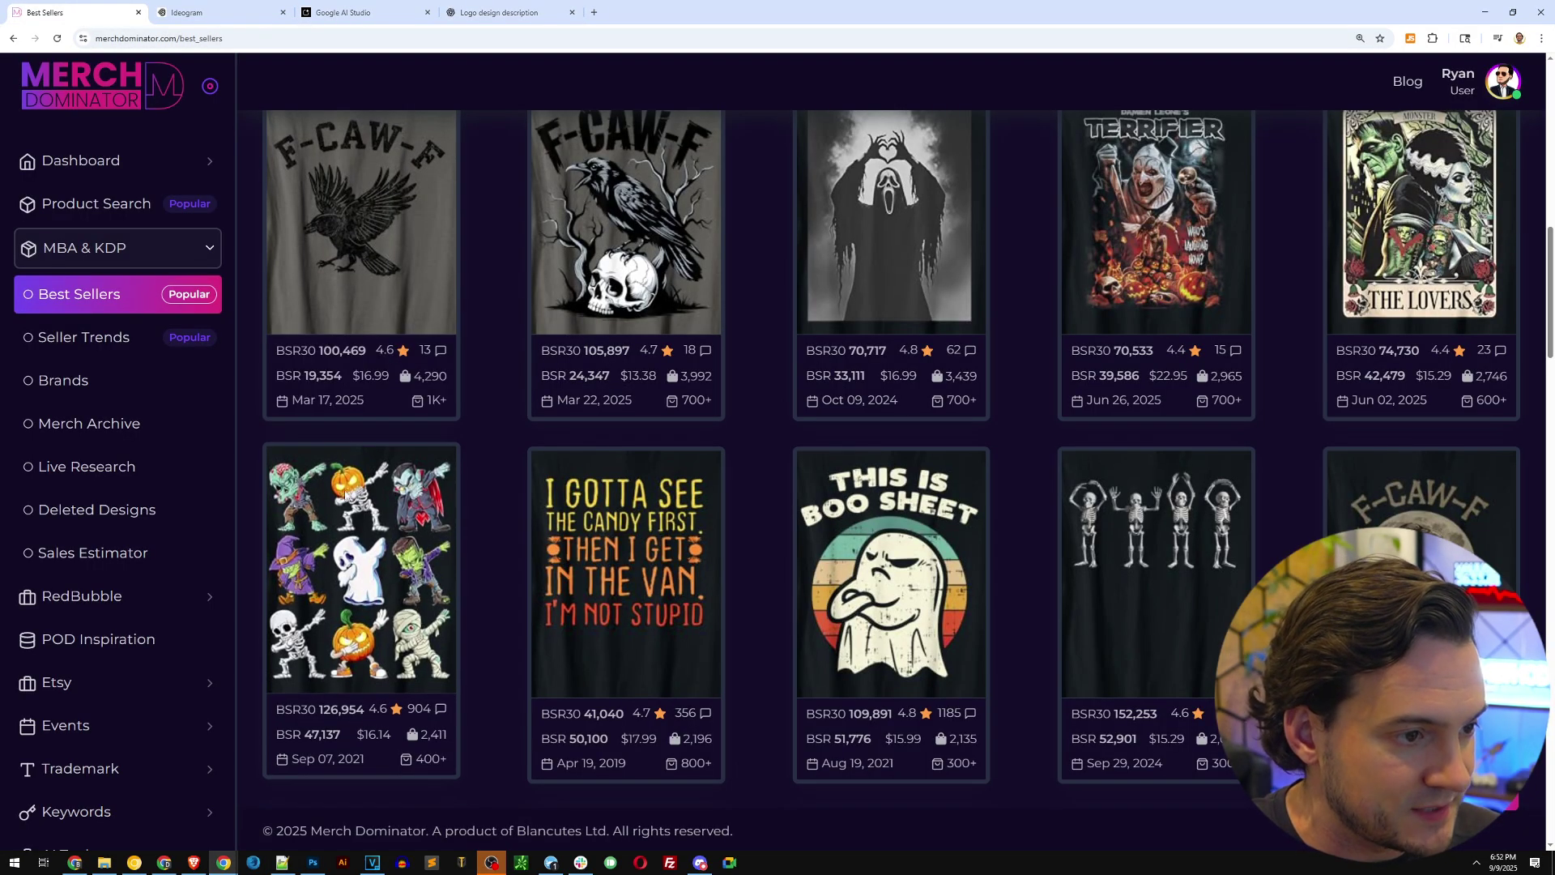
pyautogui.hotkey('ctrl', 'shift', 'Tab')
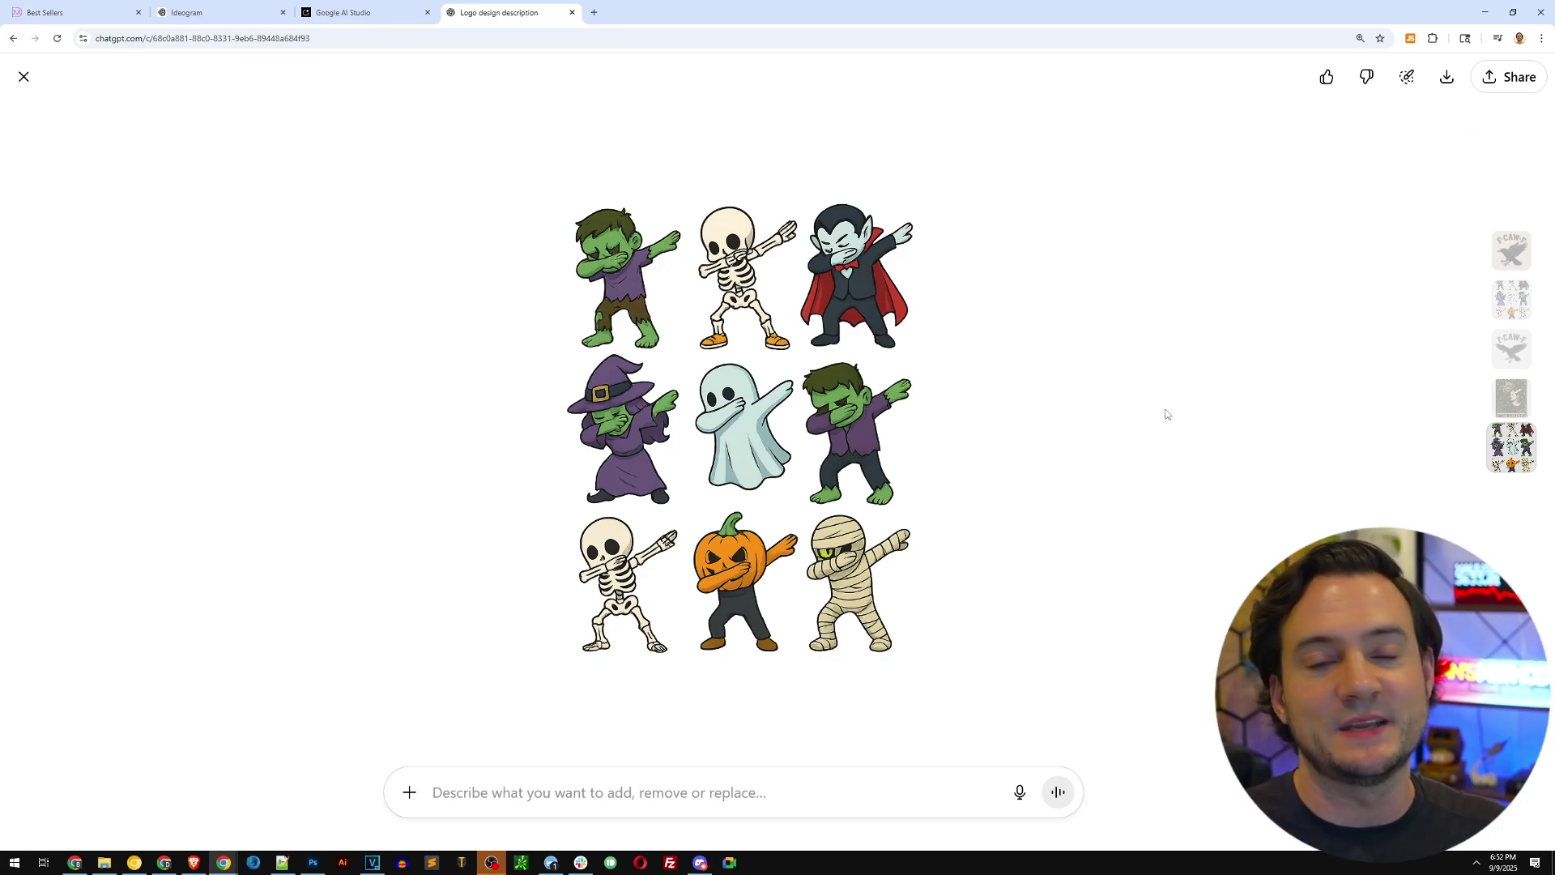
pyautogui.hotkey('ctrl', 'Tab')
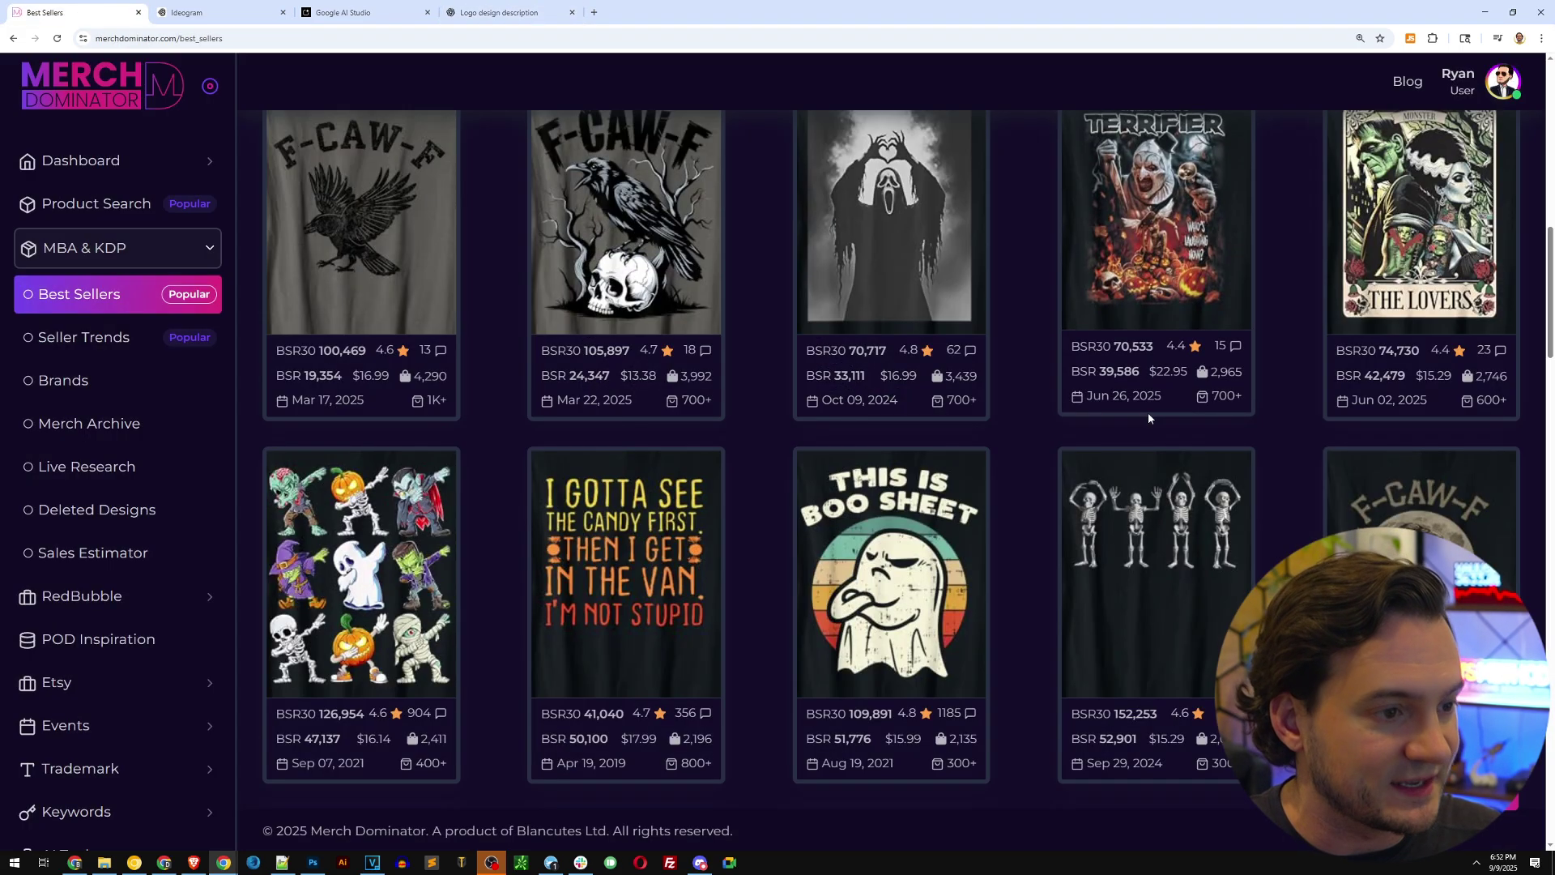
pyautogui.hotkey('ctrl', 'shift', 'Tab')
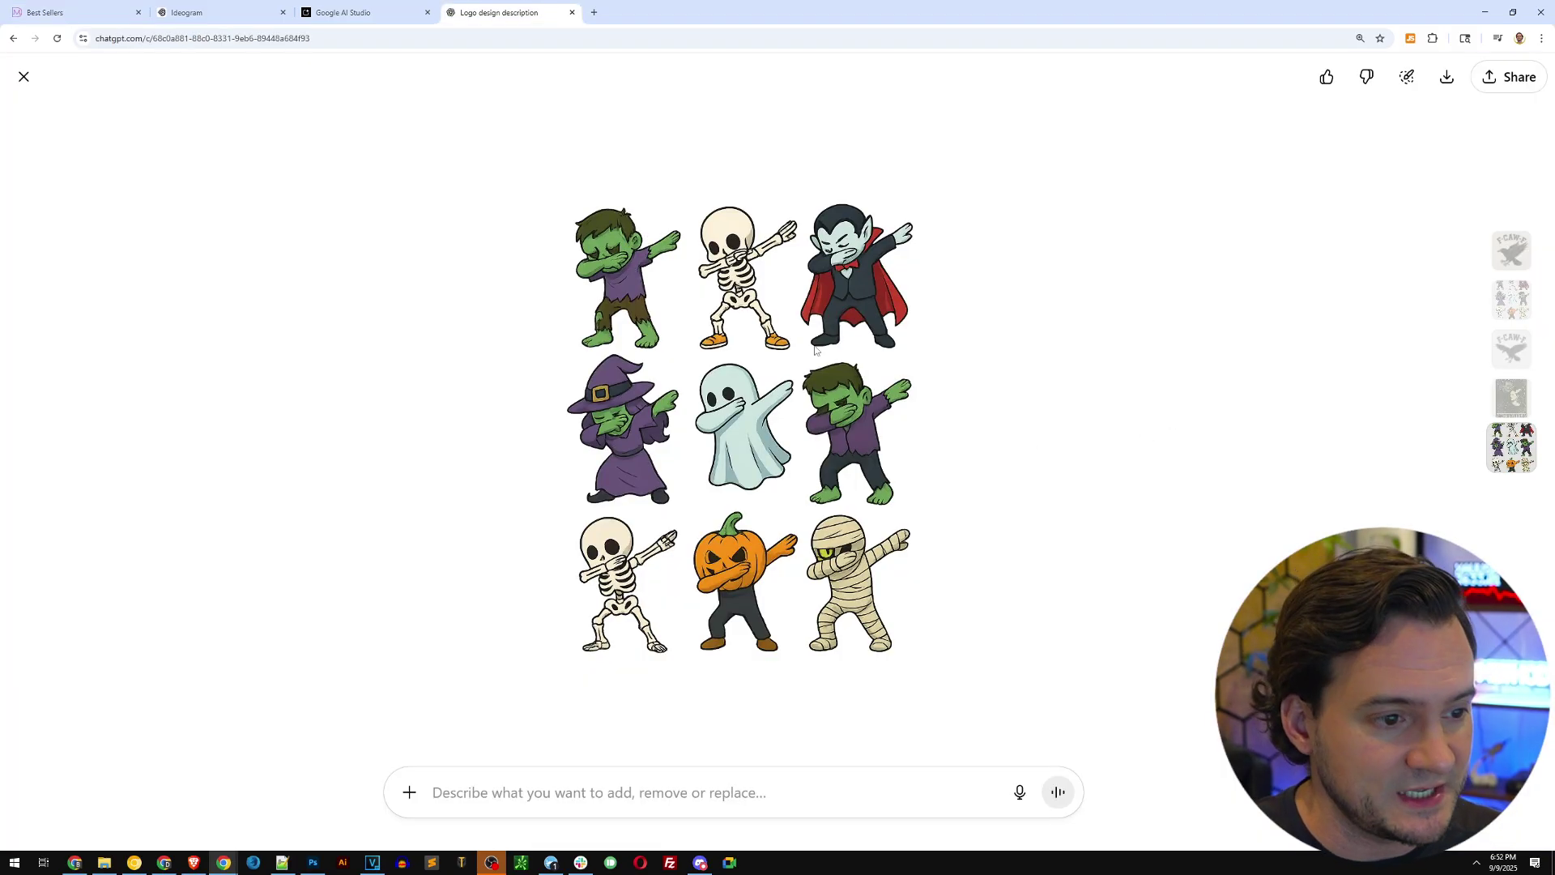
# Step: Snip the bottom-left and top-middle dabbing skeletons from ChatGPT's grid, then bring up Ideogram's results
pyautogui.press('ctrl+Print')
pyautogui.moveTo(551, 514); pyautogui.dragTo(685, 681)
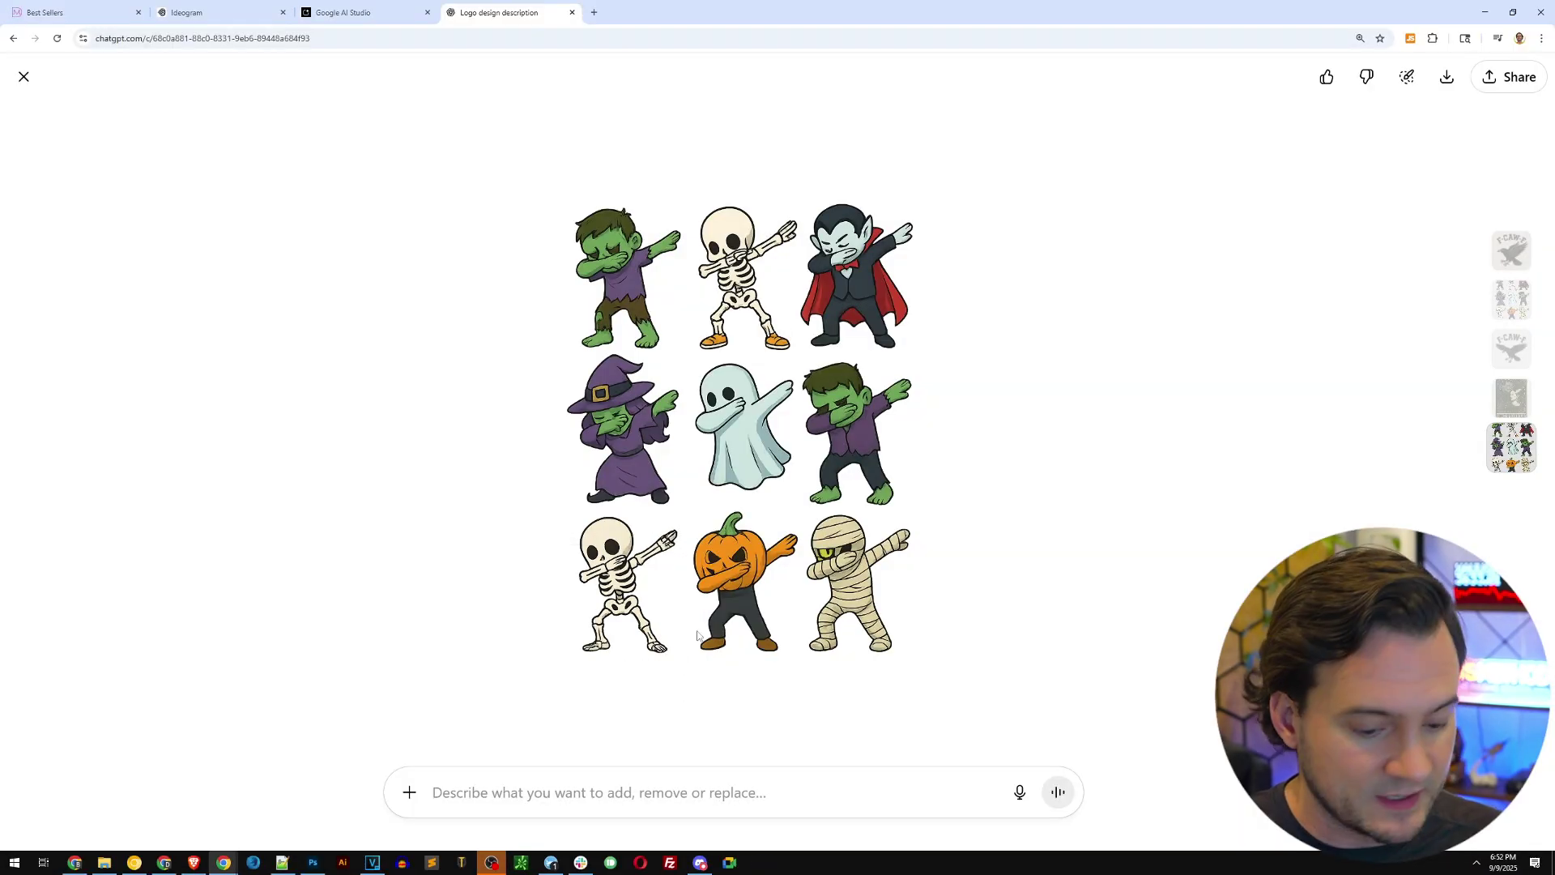
pyautogui.press('ctrl+Print')
pyautogui.moveTo(694, 172); pyautogui.dragTo(795, 361)
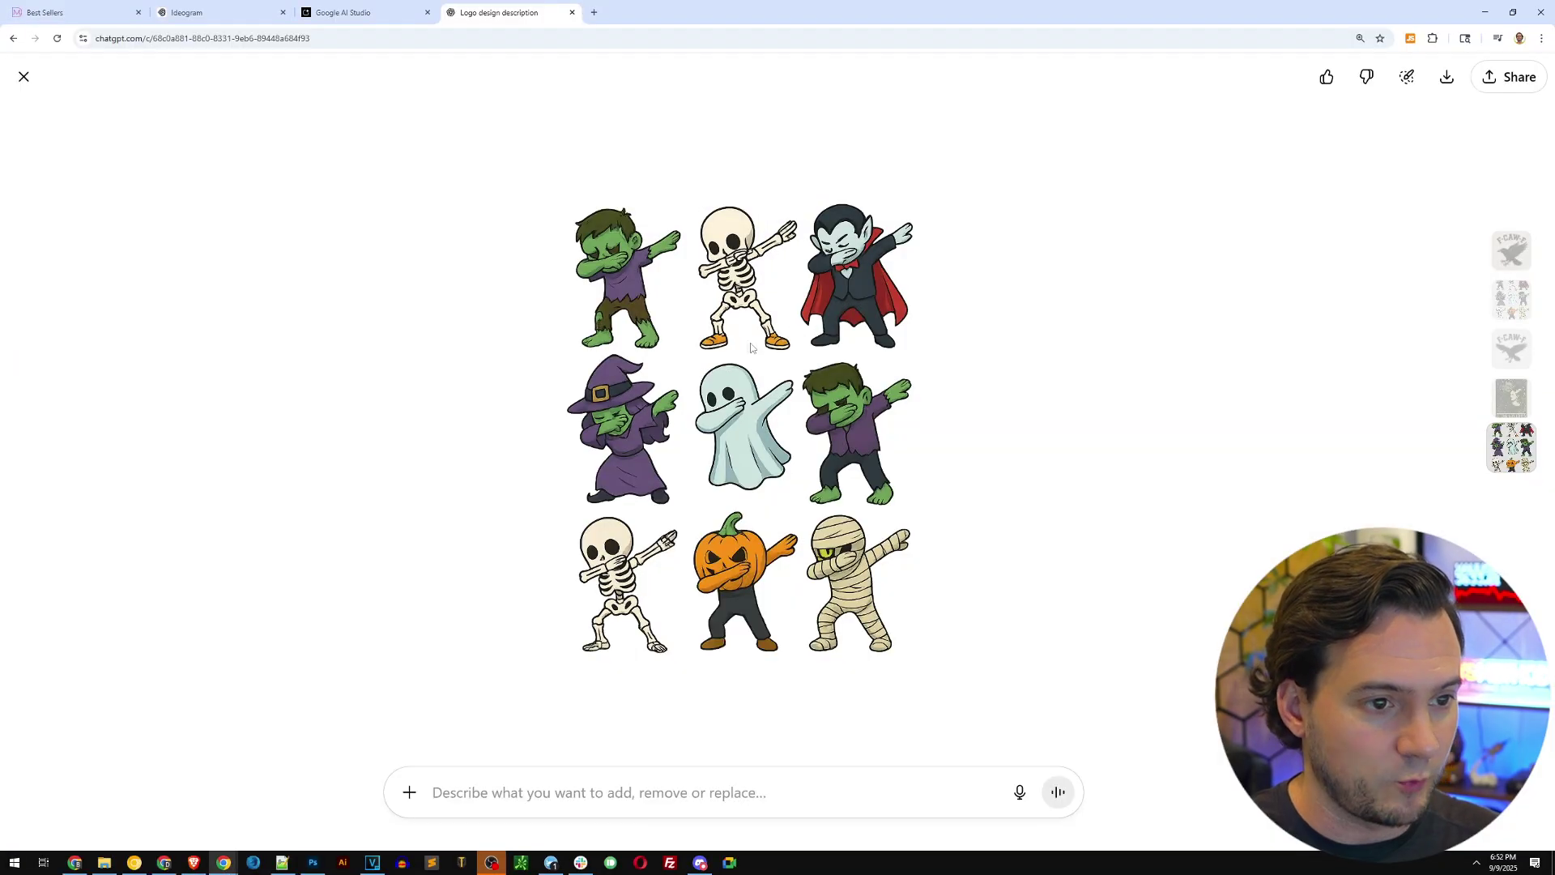
pyautogui.click(220, 18)
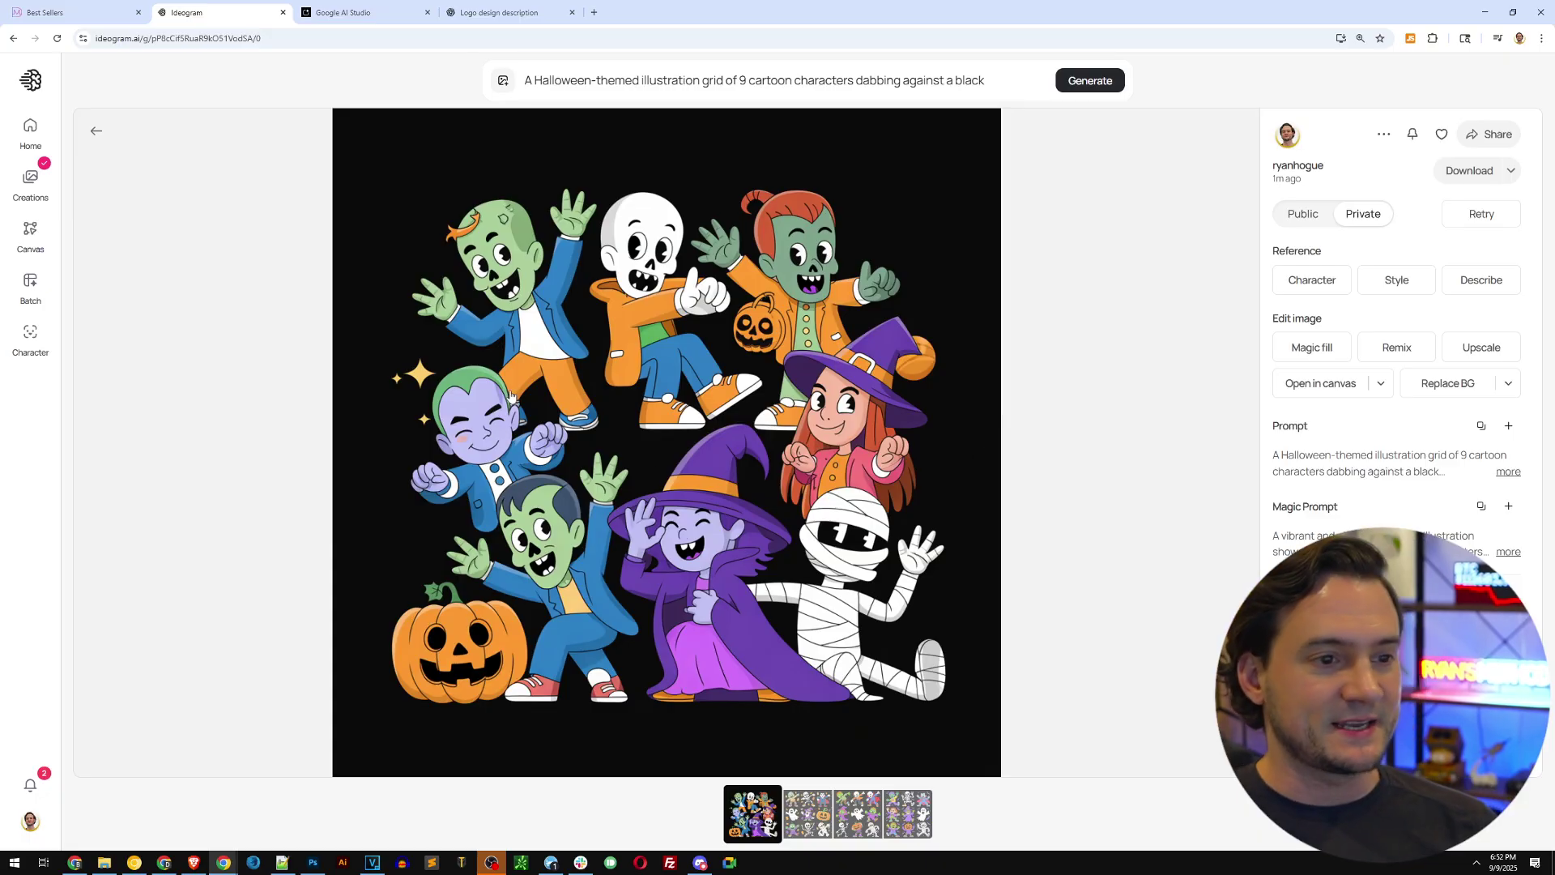
# Step: Review Ideogram's second, third and fourth Halloween character grids and compare with ChatGPT's
pyautogui.click(806, 810)
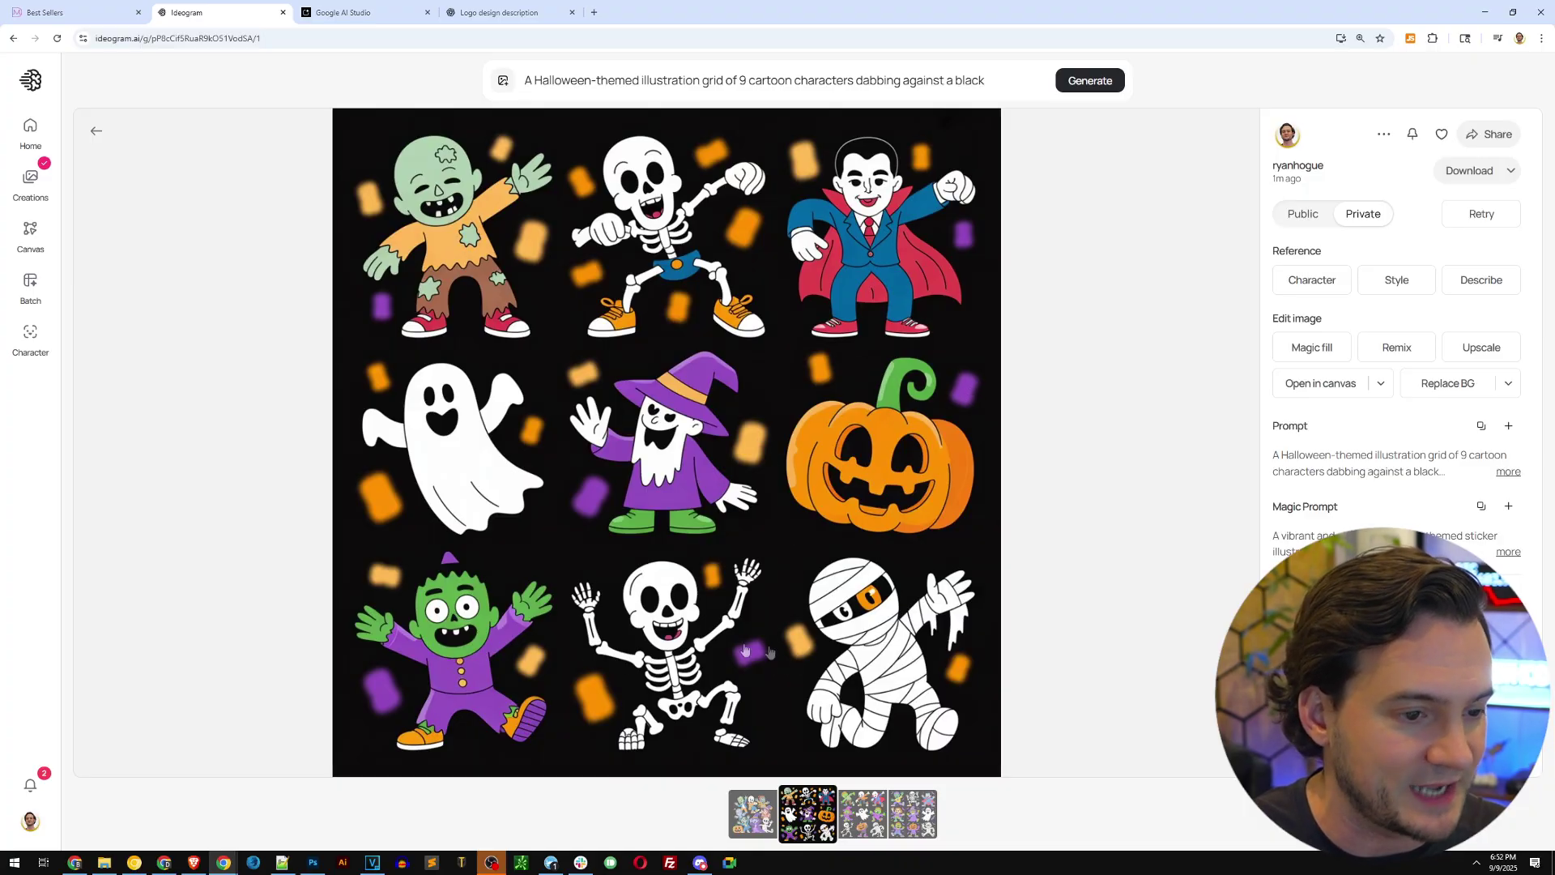
pyautogui.click(863, 809)
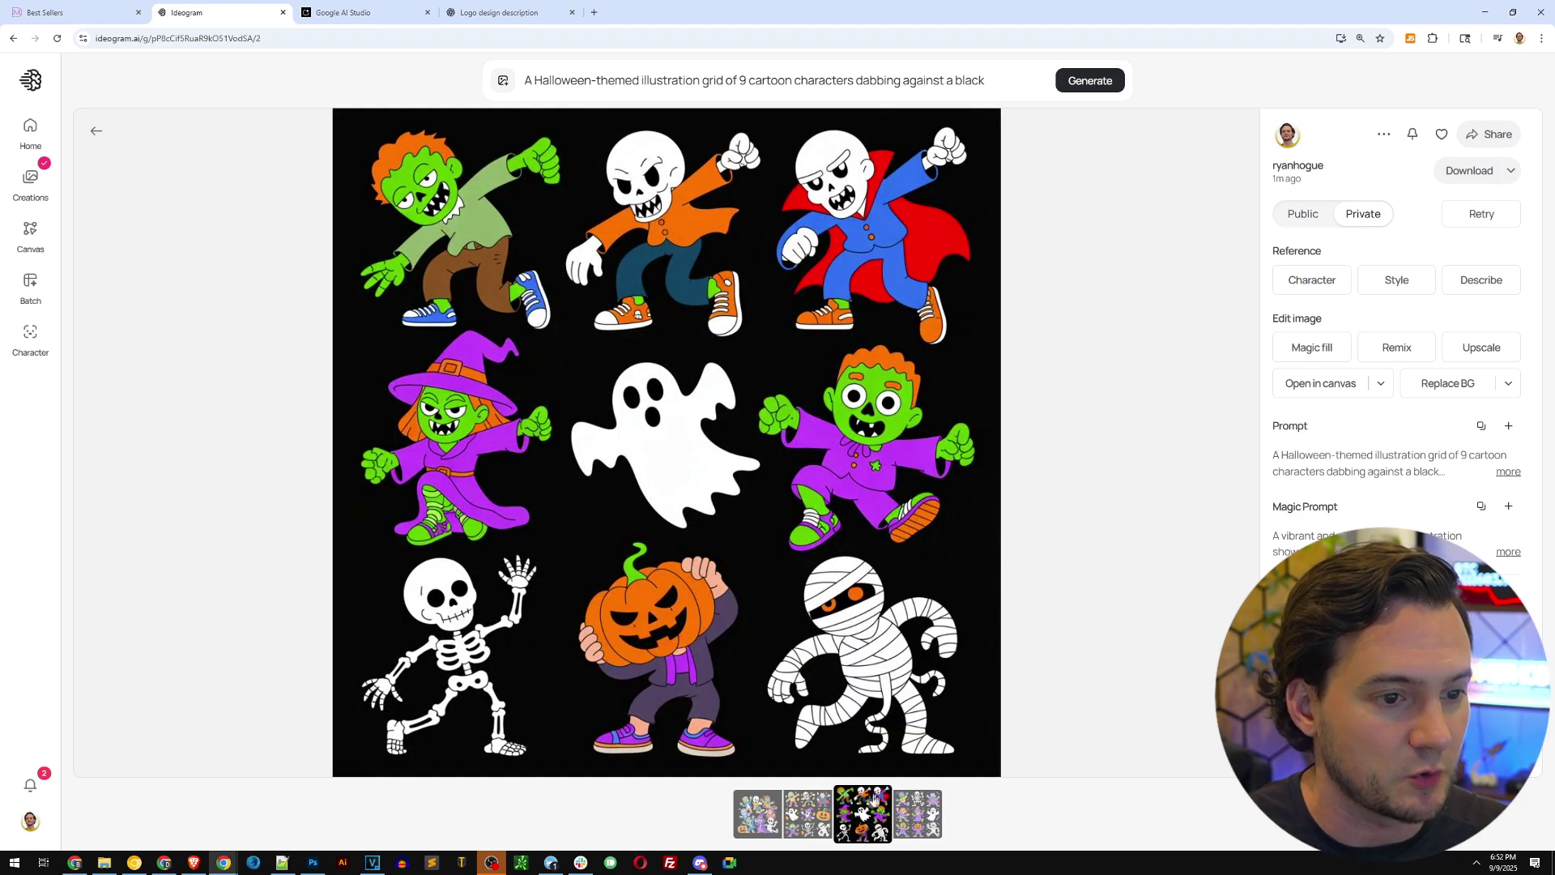
pyautogui.click(920, 830)
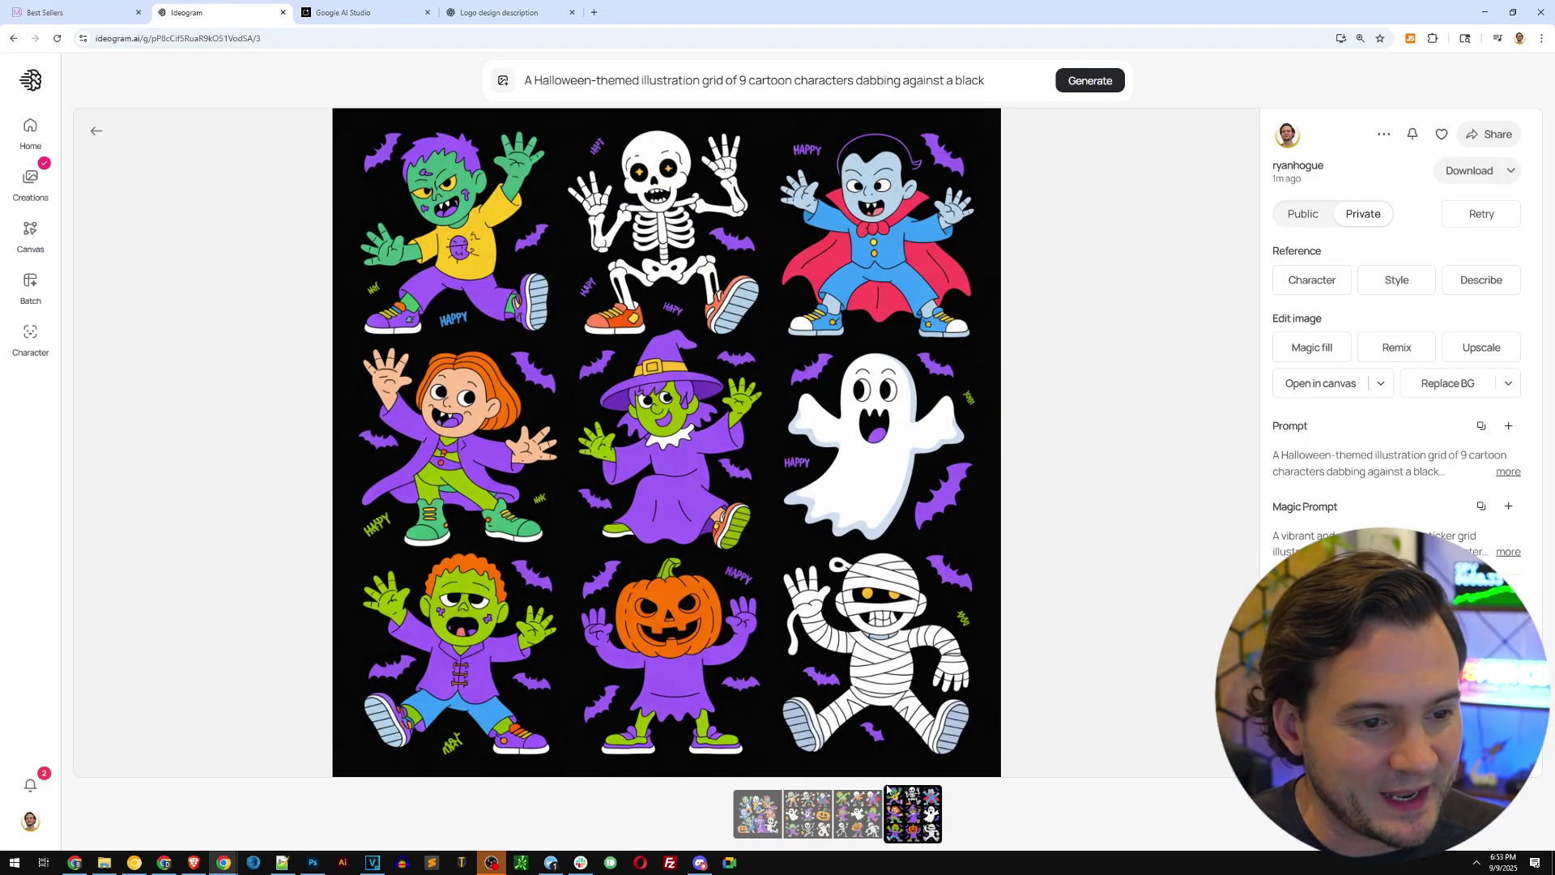
pyautogui.click(501, 22)
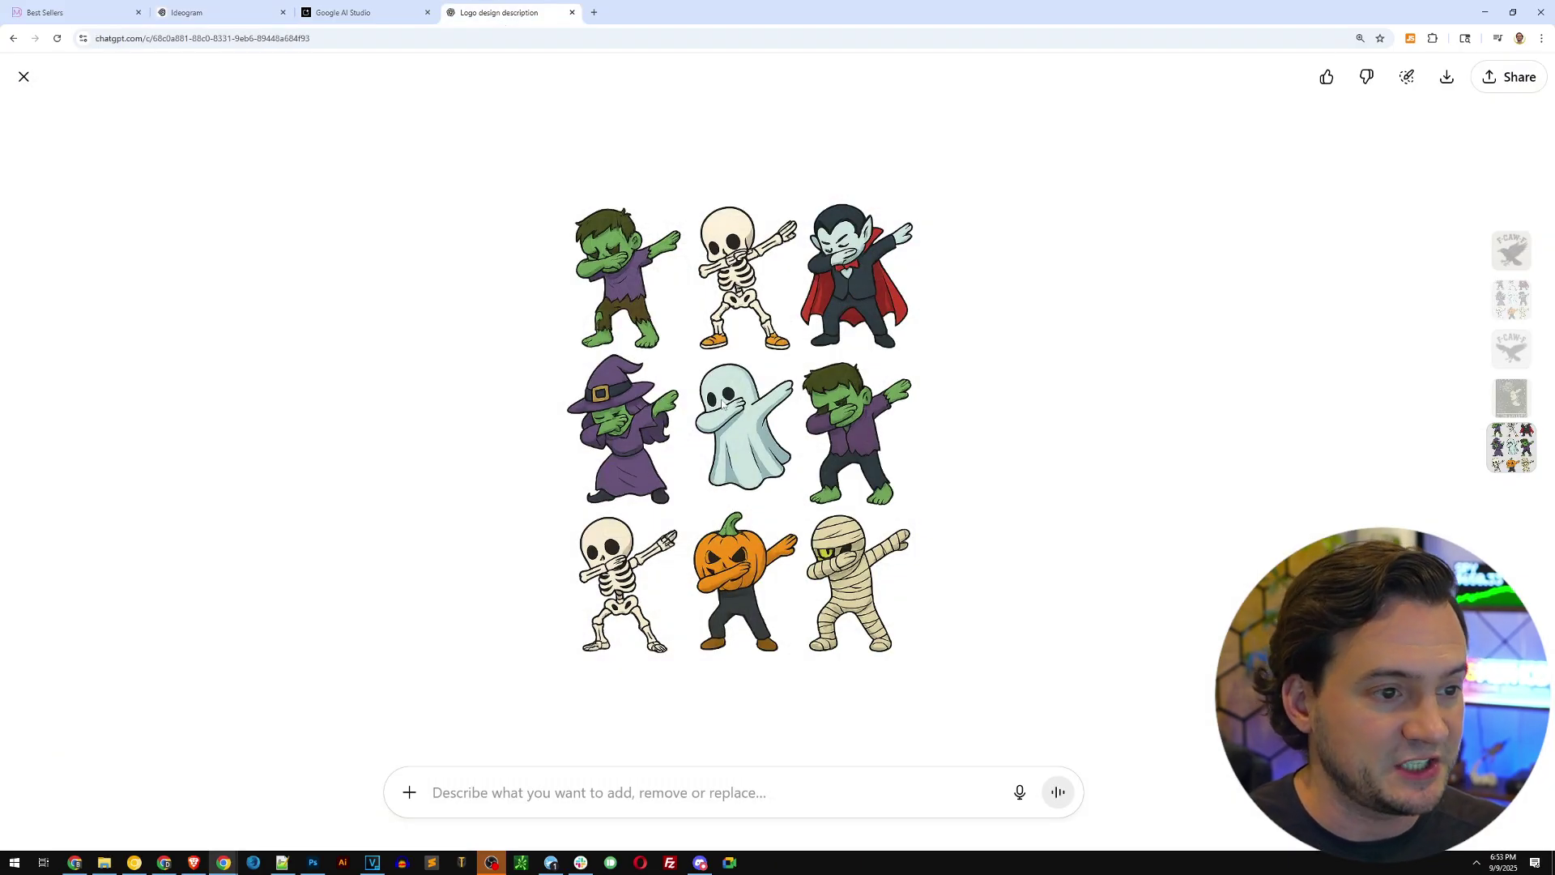
# Step: Capture the This Is Boo Sheet best-seller shirt as a screenshot and return to Ideogram's home page
pyautogui.click(65, 15)
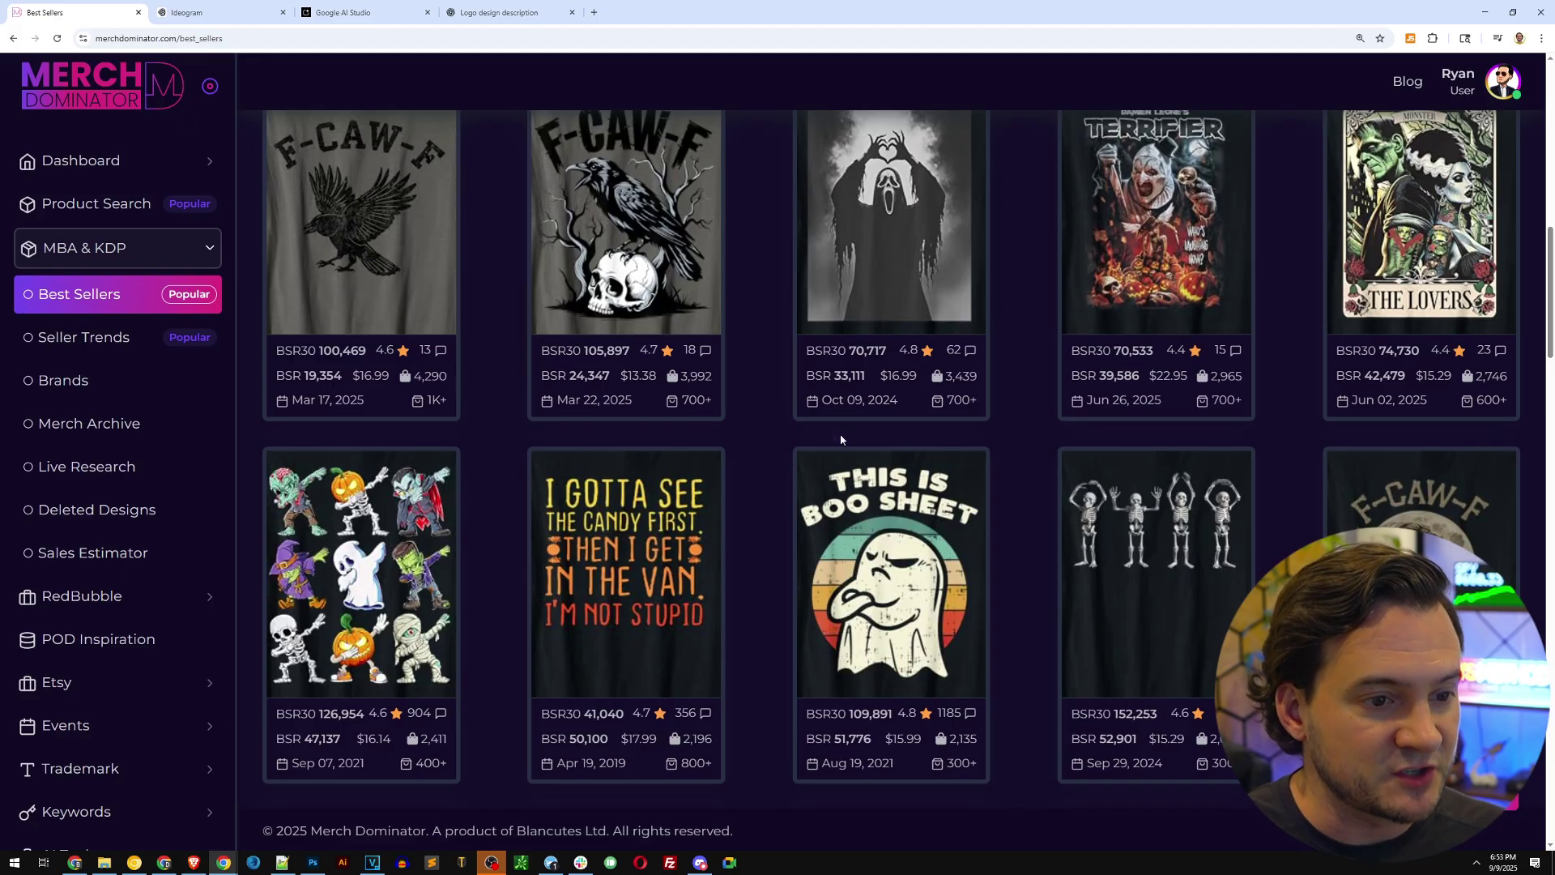
pyautogui.scroll(-1, 810, 429)
pyautogui.press('Print')
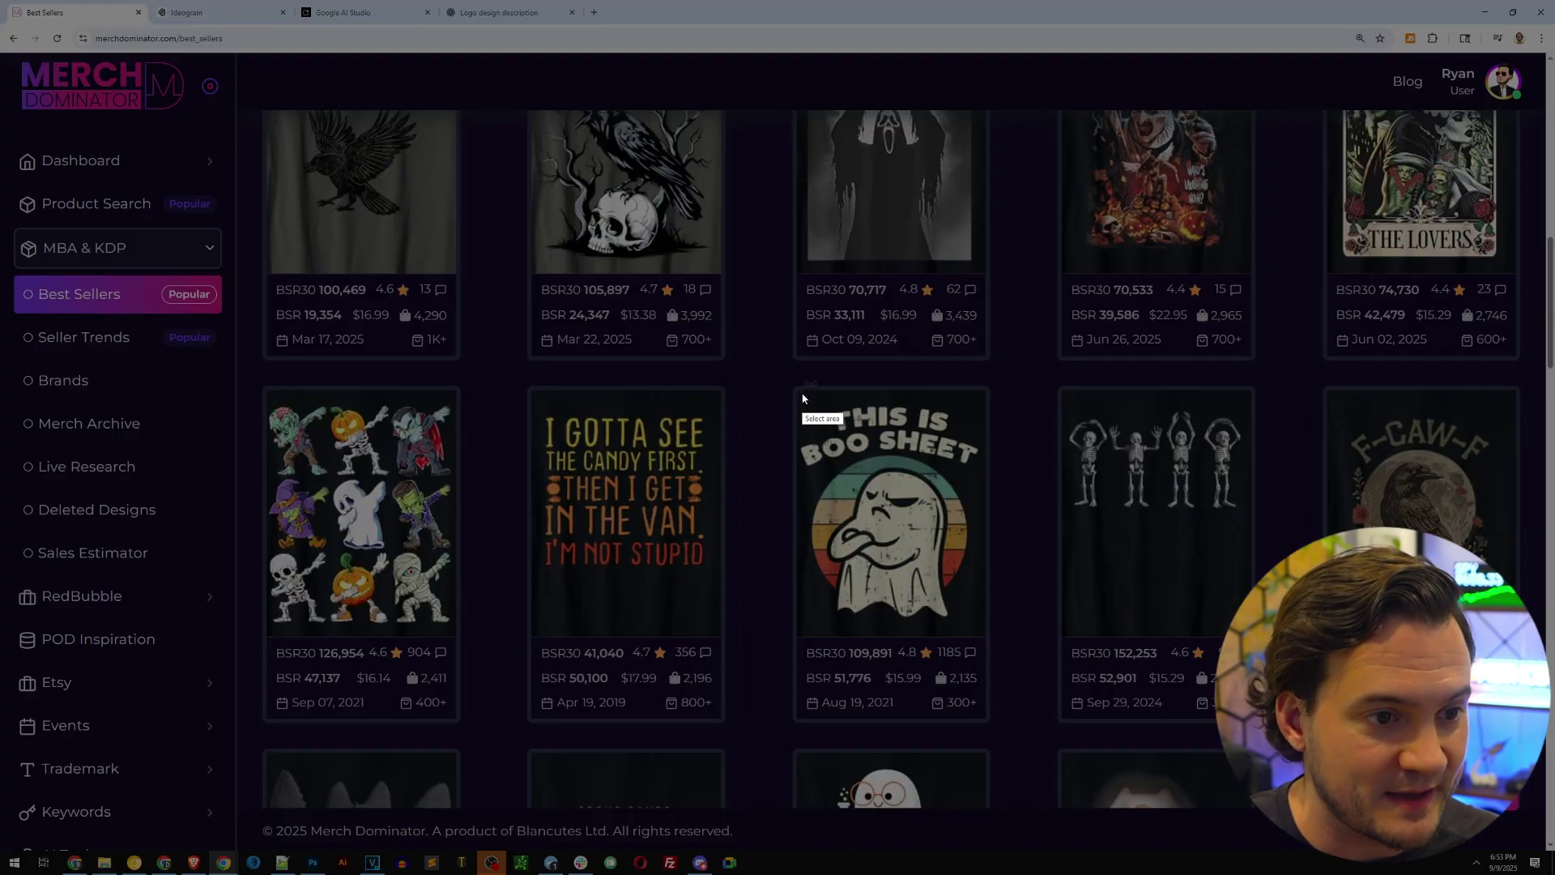
pyautogui.moveTo(803, 395); pyautogui.dragTo(978, 639)
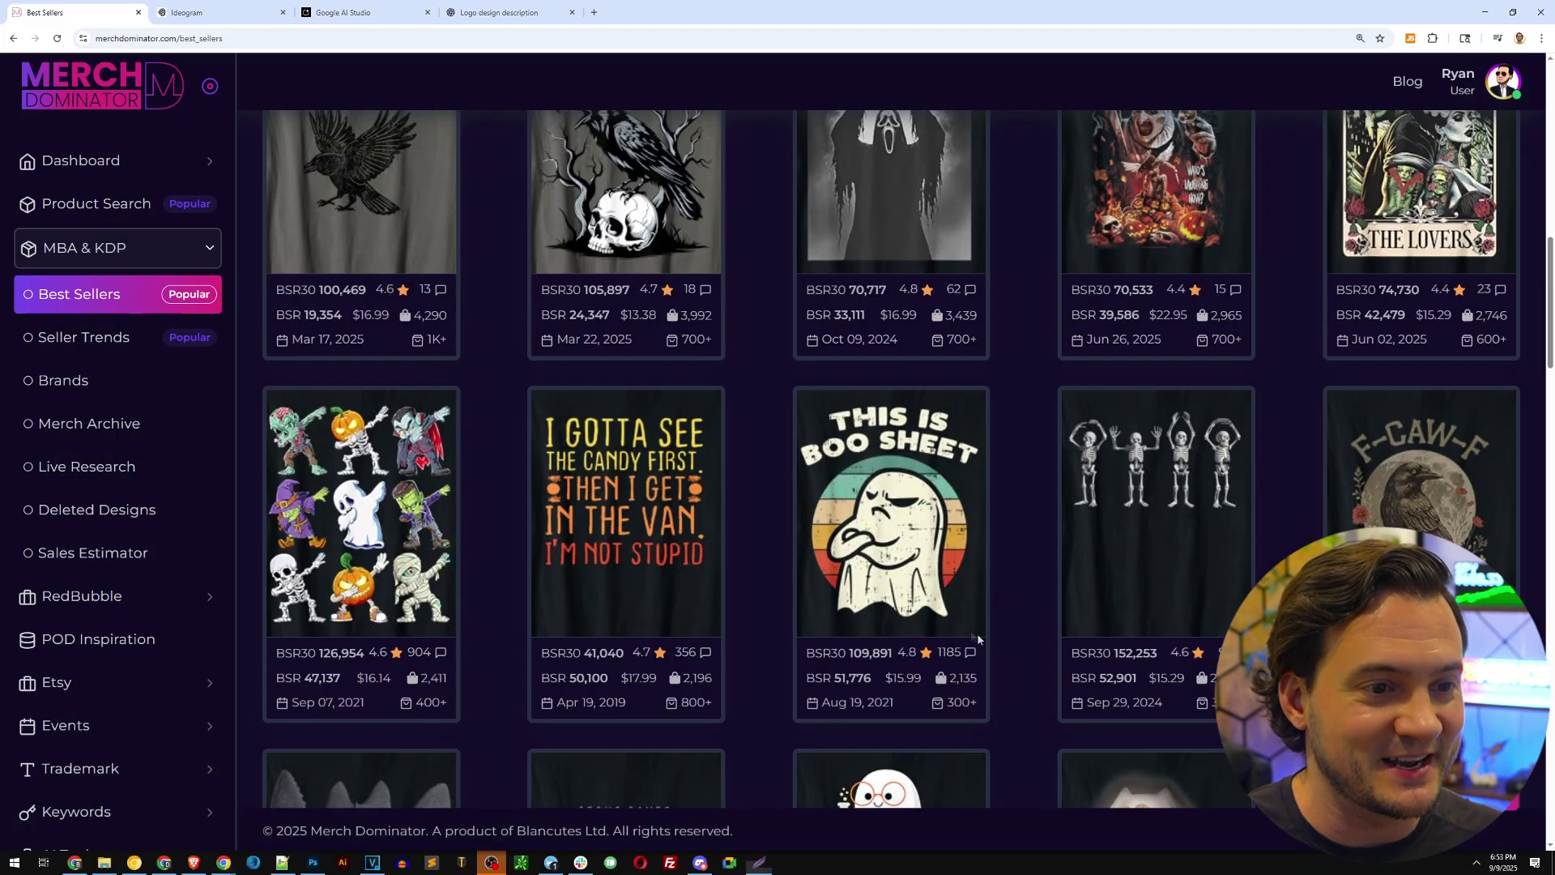
pyautogui.click(209, 21)
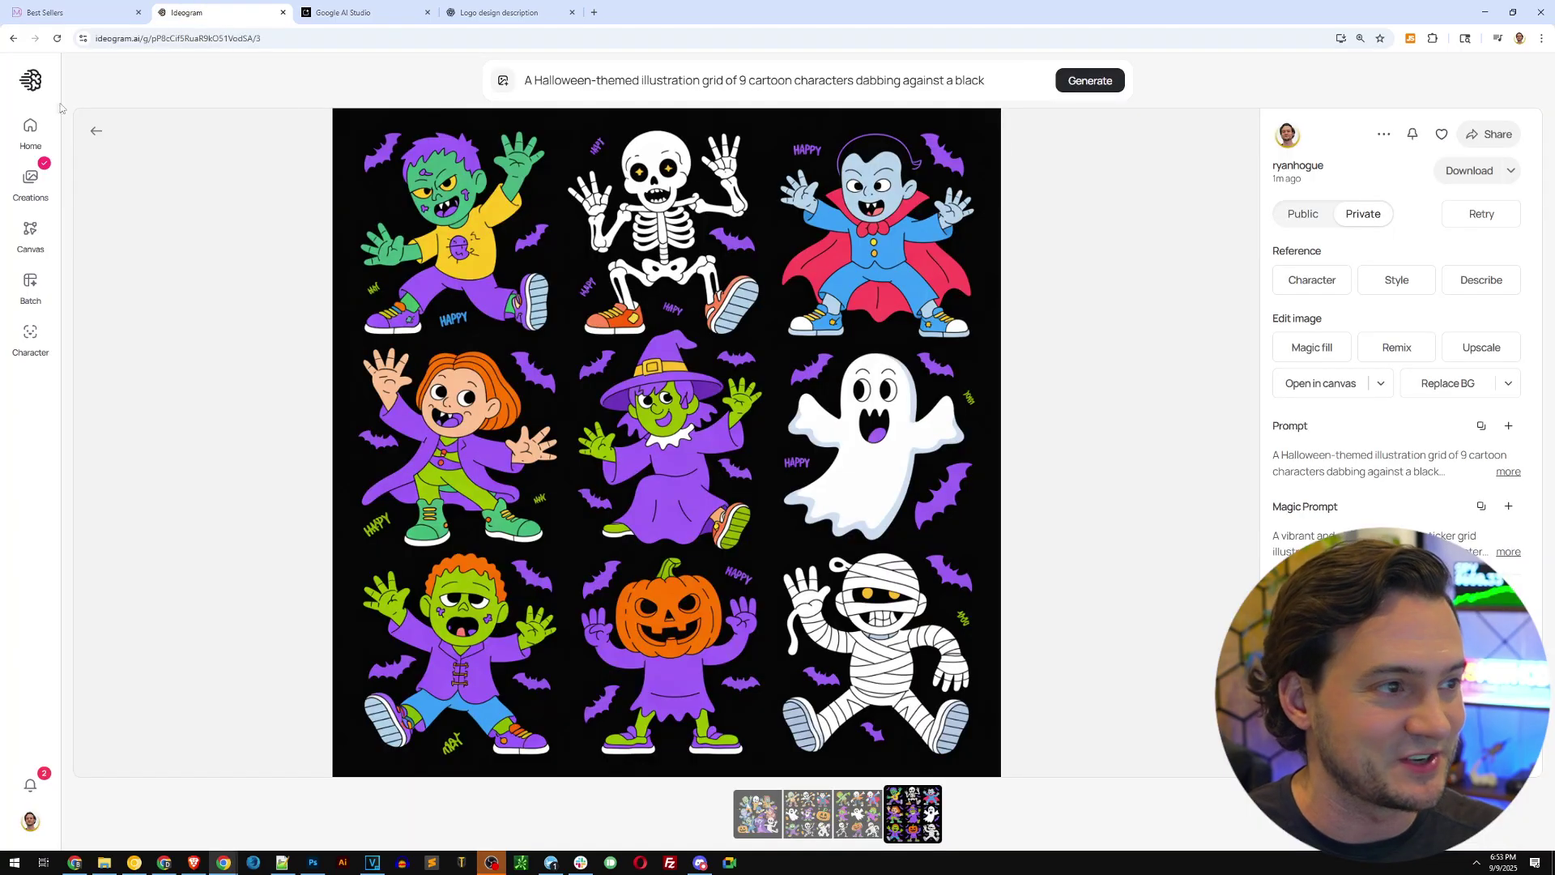
pyautogui.click(30, 80)
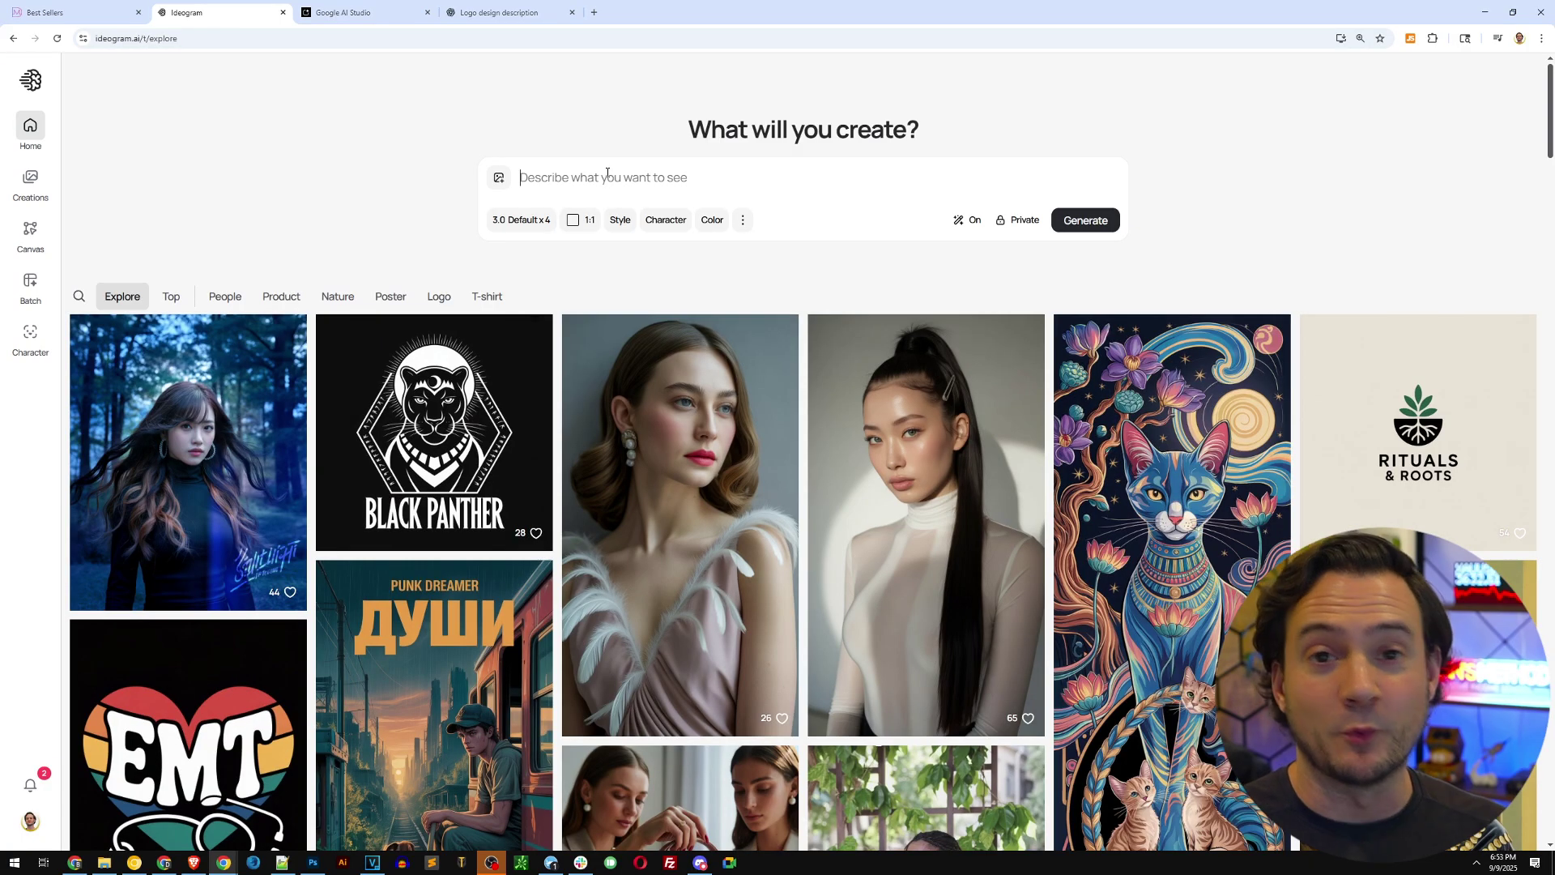
# Step: Have Ideogram describe the pasted Boo Sheet ghost image and generate from that description
pyautogui.hotkey('ctrl', 'v')
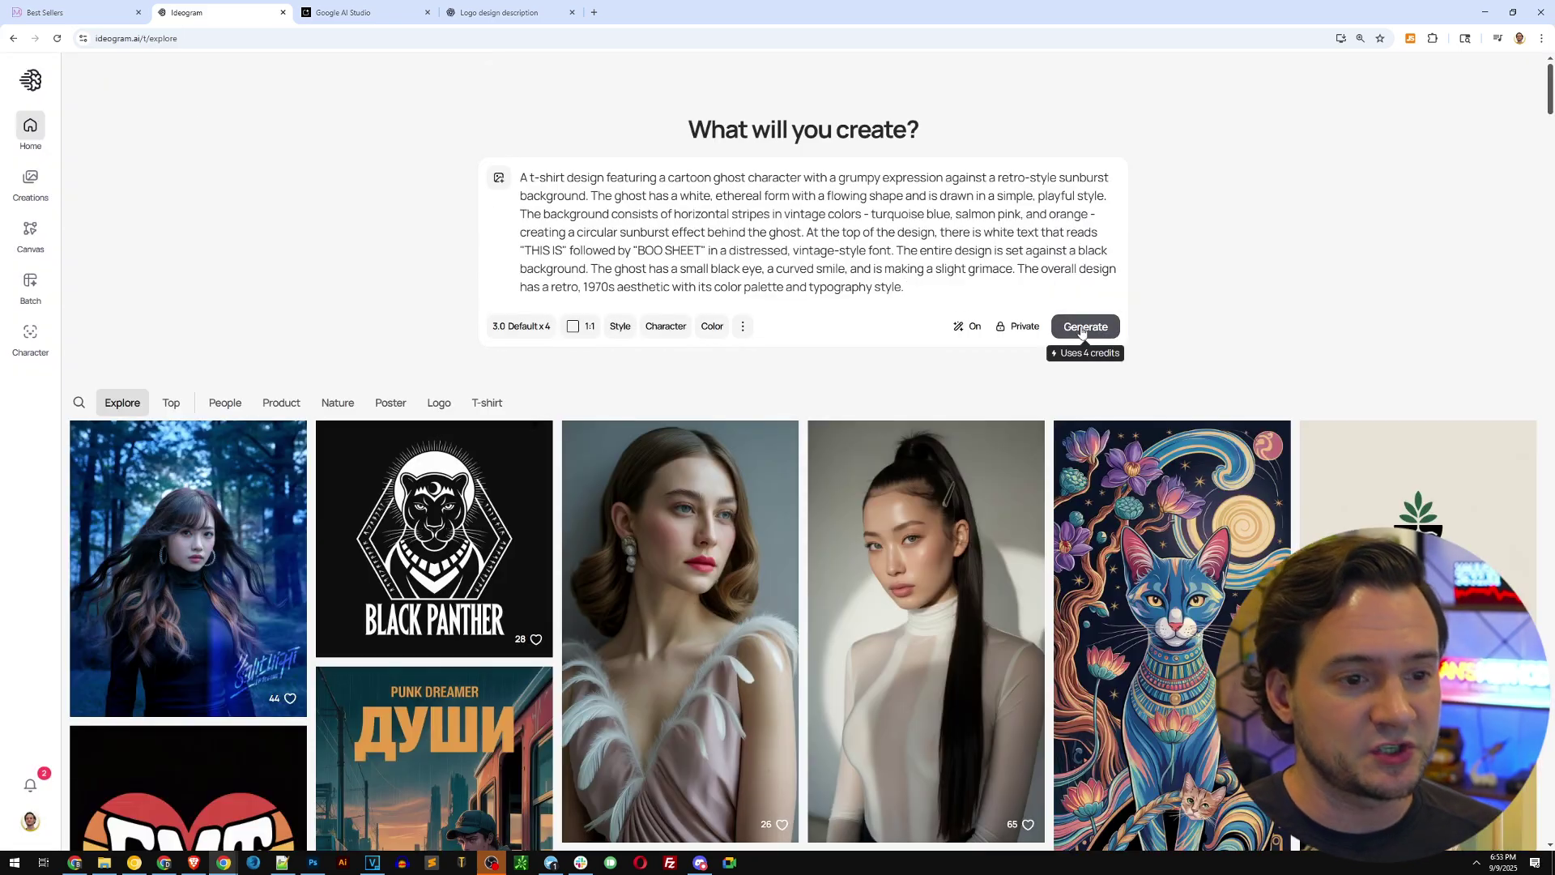
pyautogui.click(1067, 318)
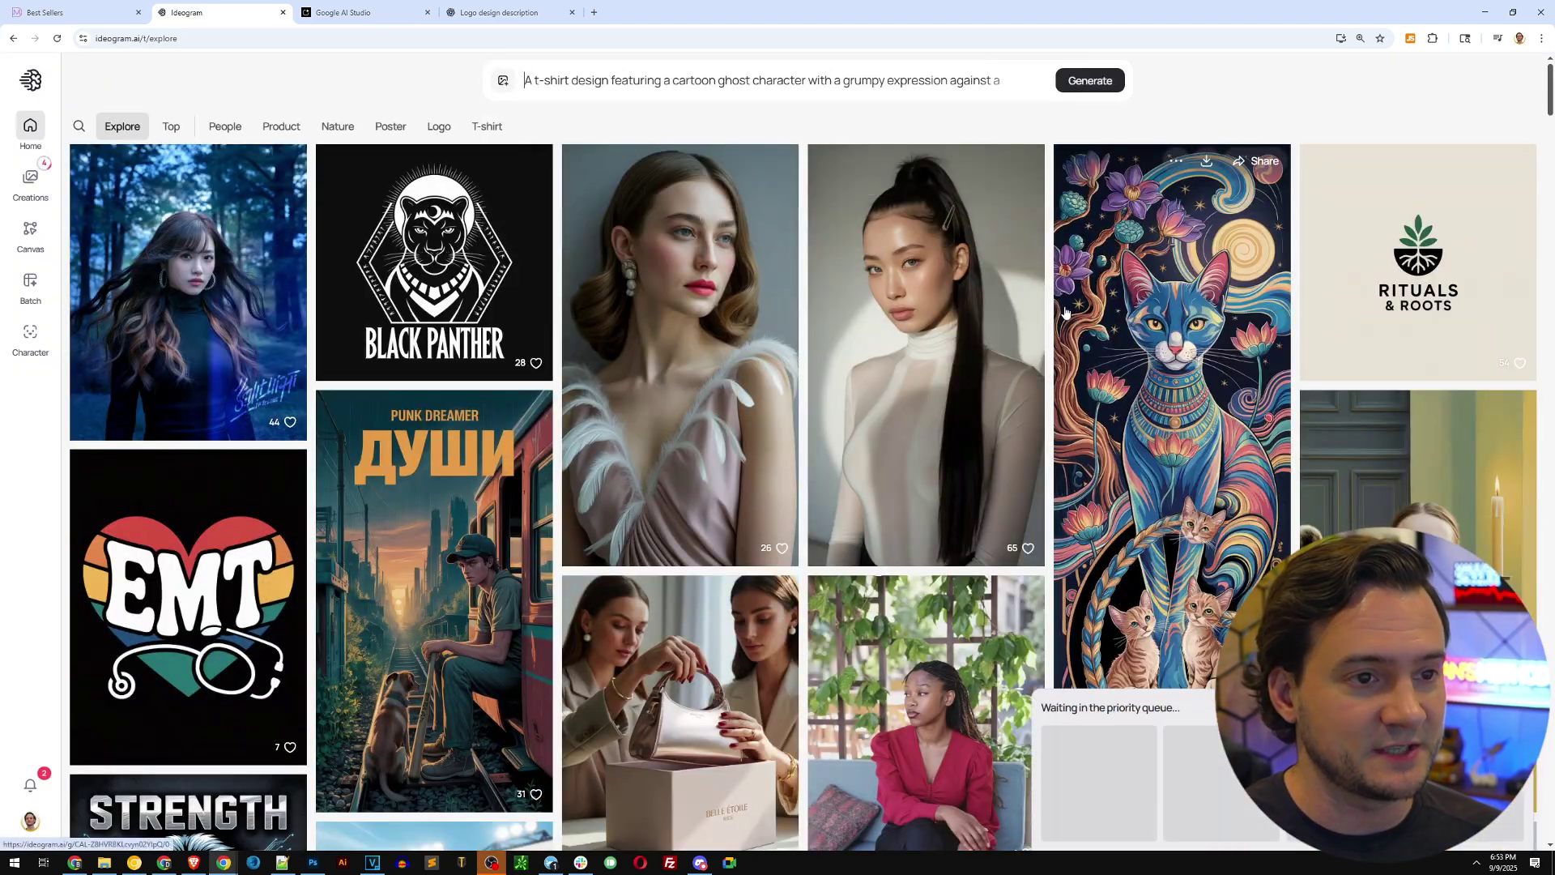
pyautogui.click(875, 81)
# Step: Copy the ghost shirt prompt into Notepad++, replacing the old Halloween prompt line
pyautogui.hotkey('ctrl', 'a')
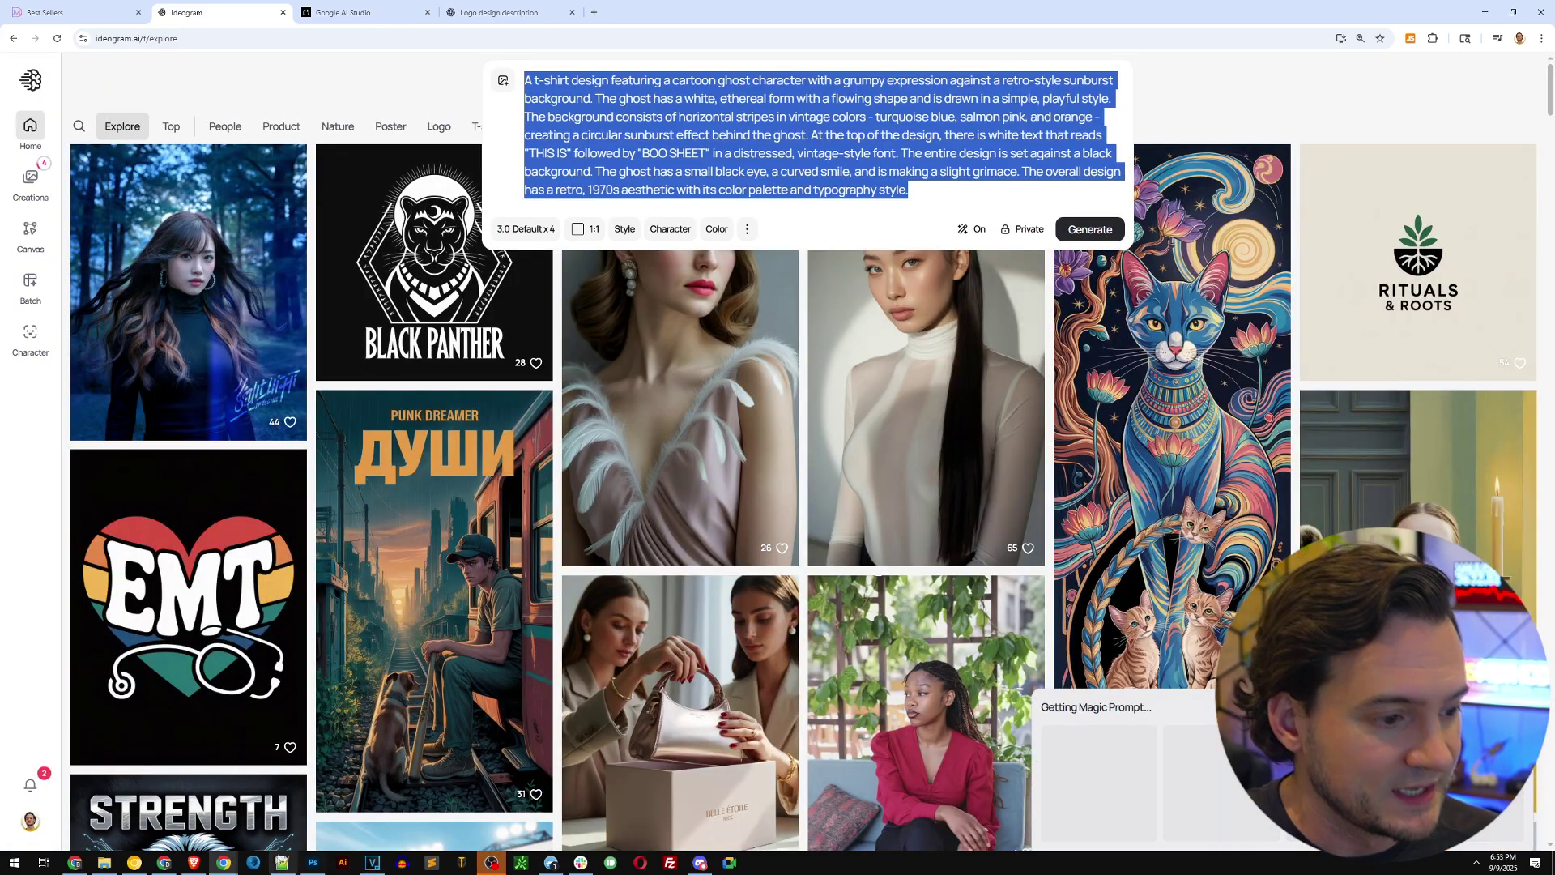
pyautogui.hotkey('ctrl', 'c')
pyautogui.click(282, 861)
pyautogui.click(494, 100)
pyautogui.hotkey('ctrl', 'v')
# Step: Copy the full Boo Sheet ghost prompt from Notepad++ and run it in Google AI Studio
pyautogui.press('Return')
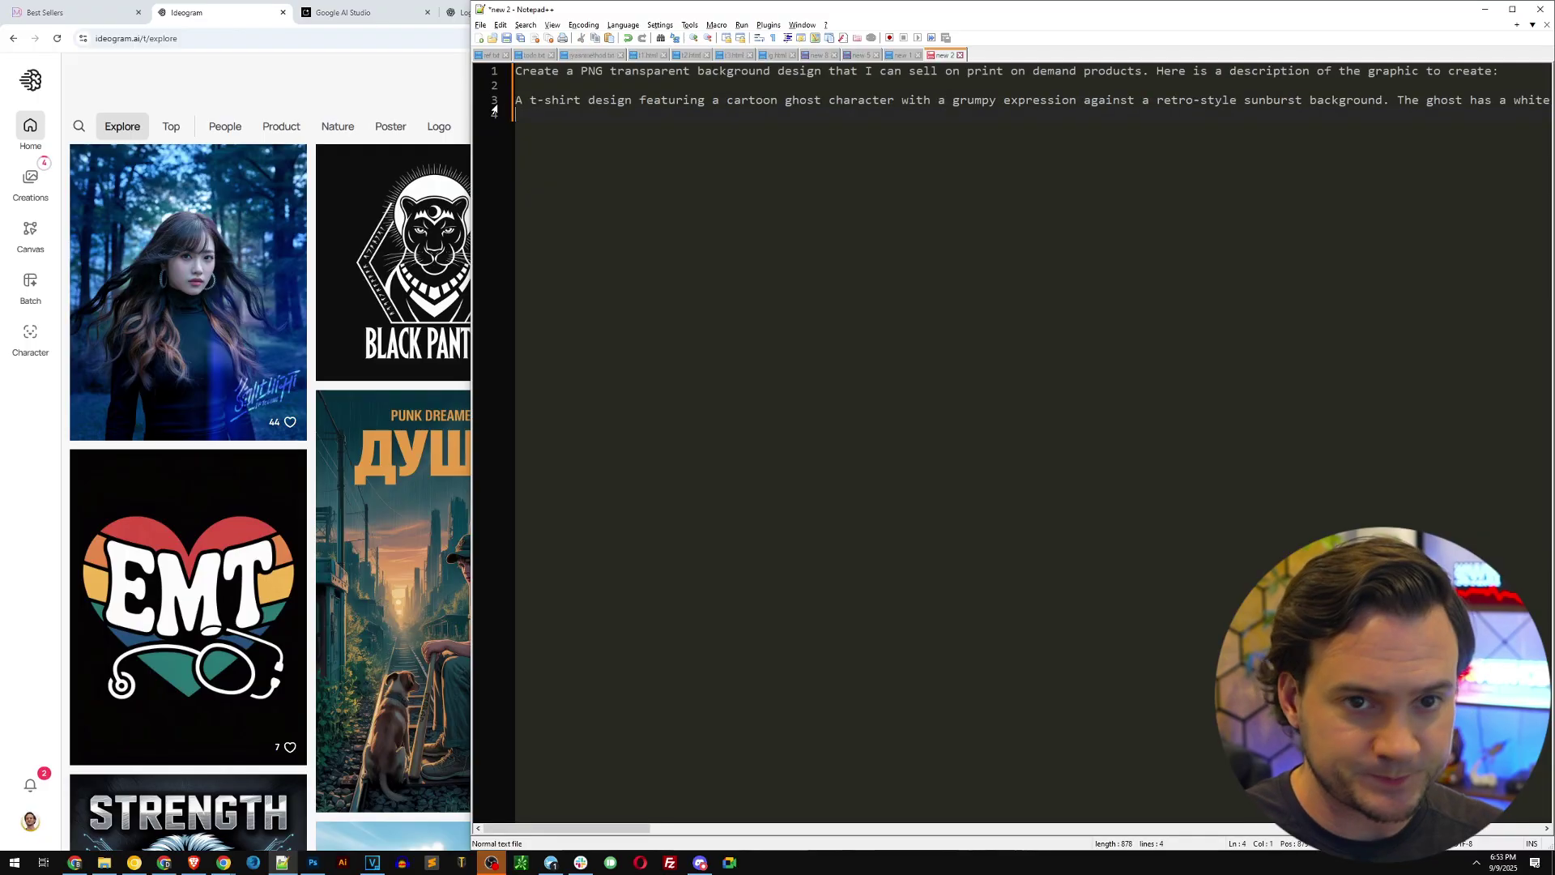
pyautogui.hotkey('ctrl', 'a')
pyautogui.hotkey('ctrl', 'c')
pyautogui.click(342, 12)
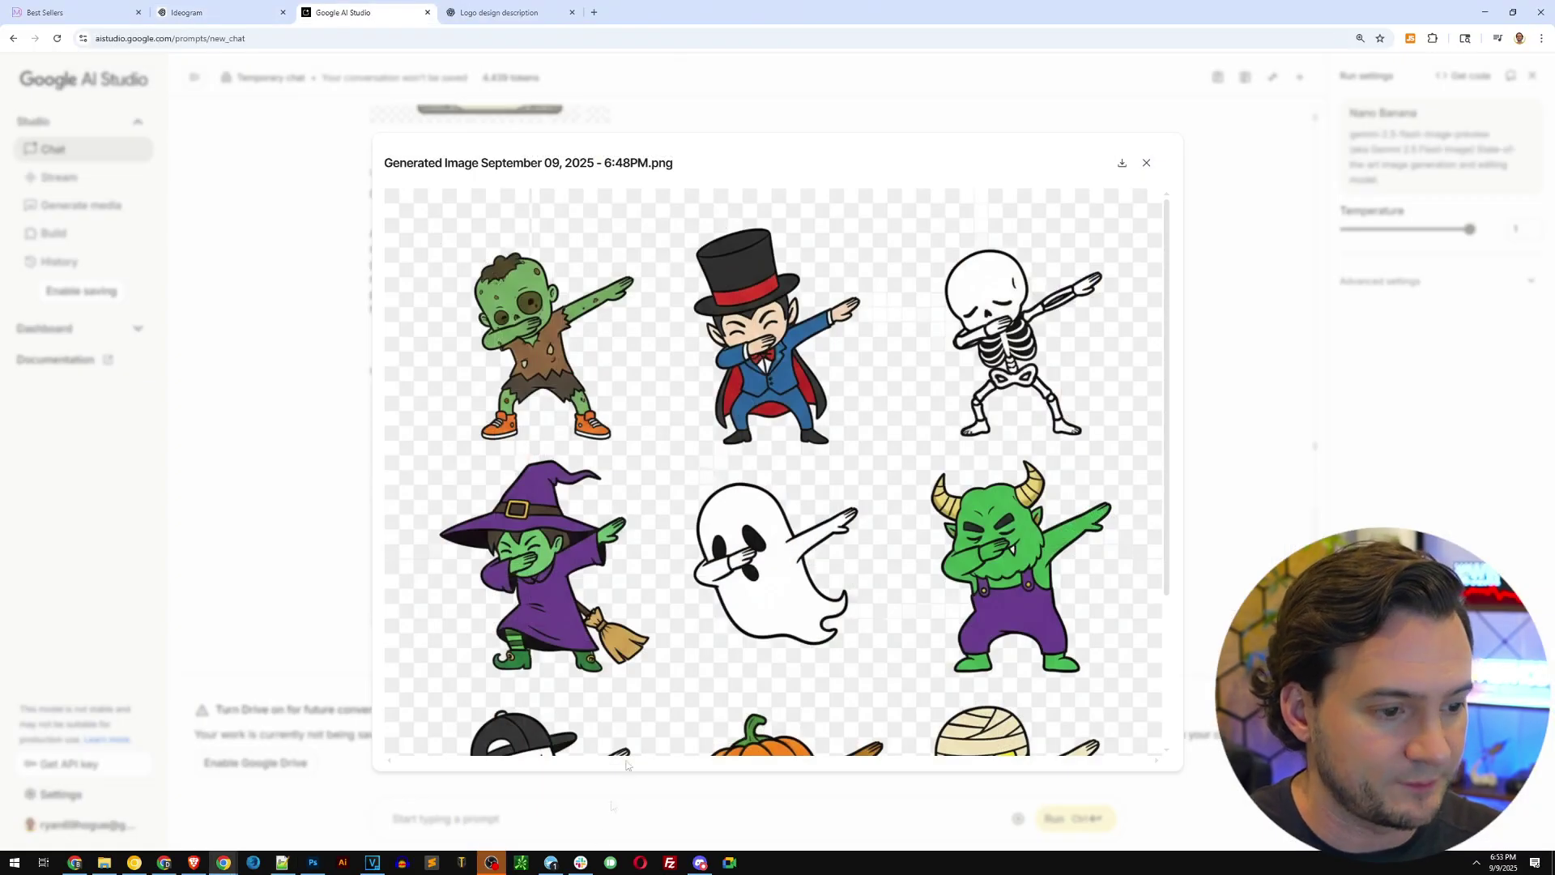
pyautogui.press('Escape')
pyautogui.hotkey('ctrl', 'v')
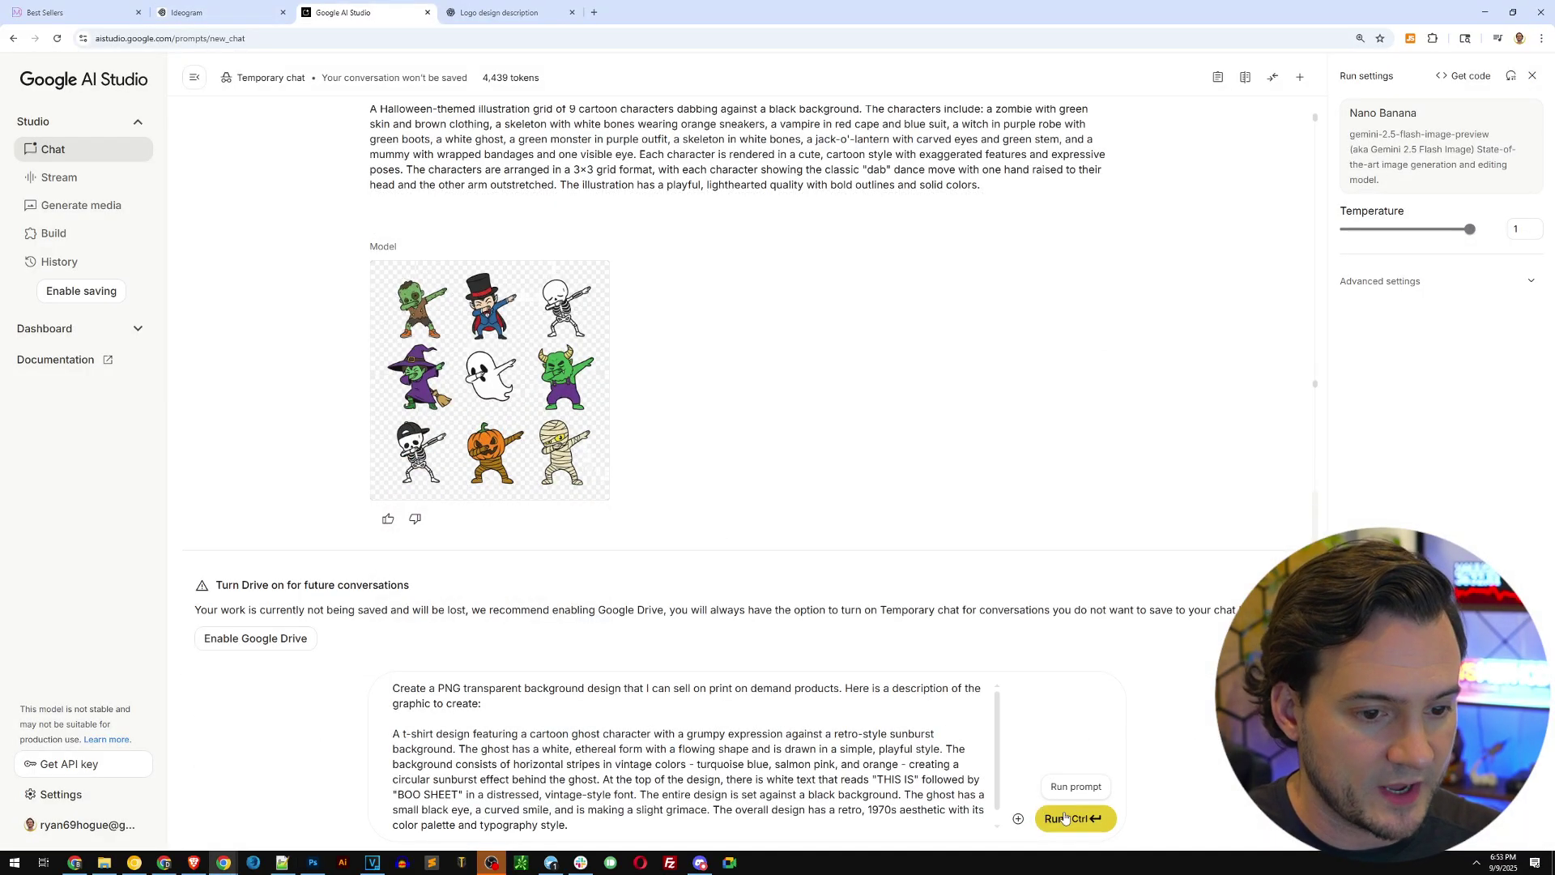
pyautogui.hotkey('ctrl', 'Return')
# Step: Paste the ghost prompt into ChatGPT's message box
pyautogui.hotkey('ctrl', 'Tab')
pyautogui.hotkey('ctrl', 'v')
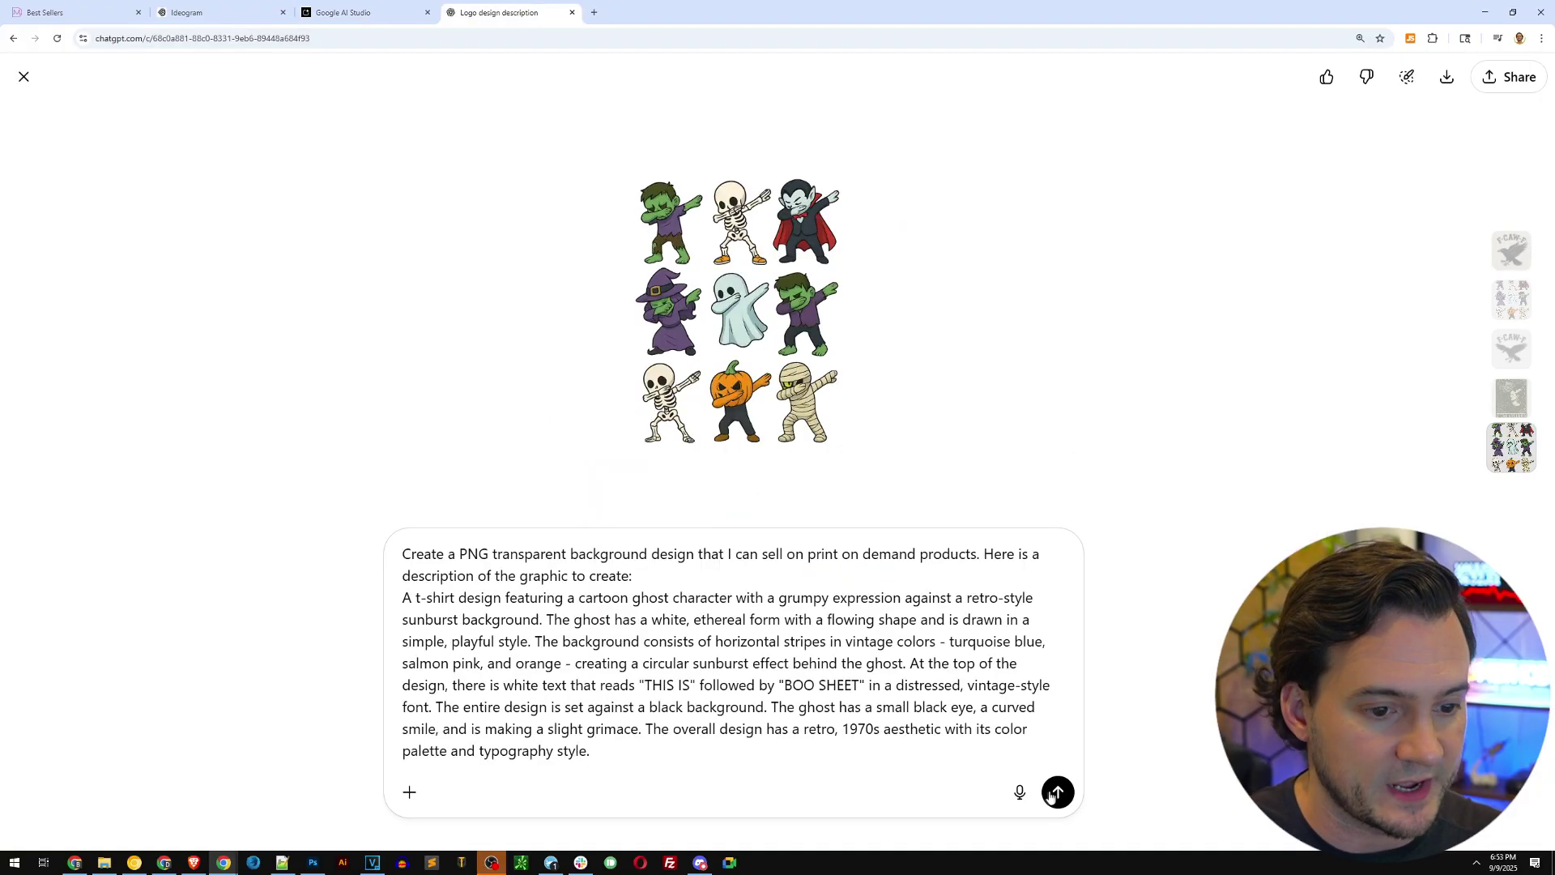
pyautogui.press('Escape')
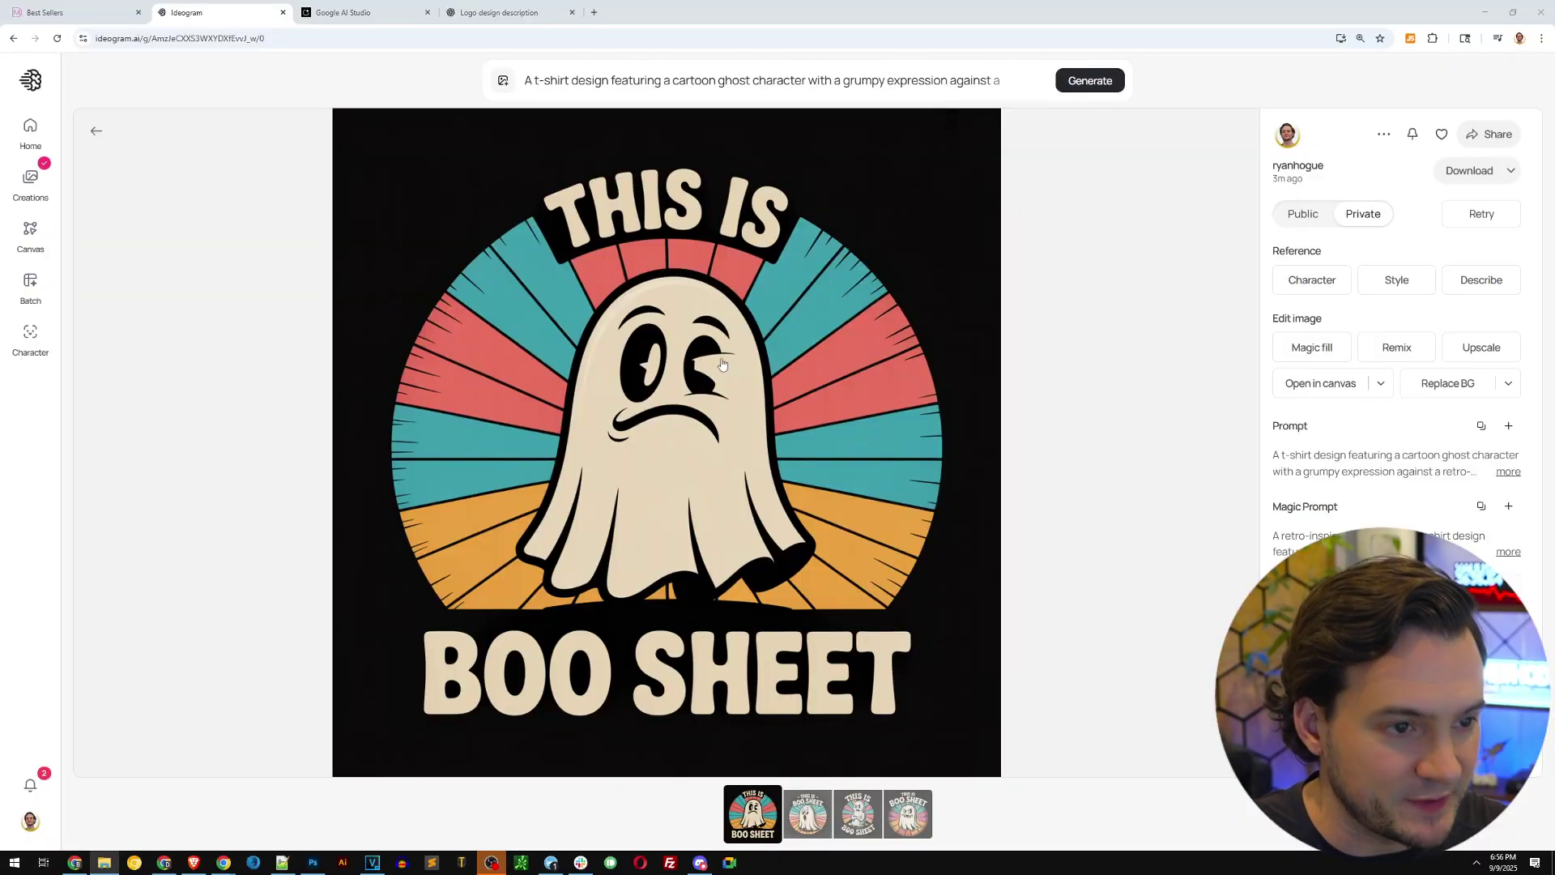
# Step: Screenshot Ideogram's surprised-ghost variation and the original 'This Is Boo Sheet' best-seller
pyautogui.click(807, 824)
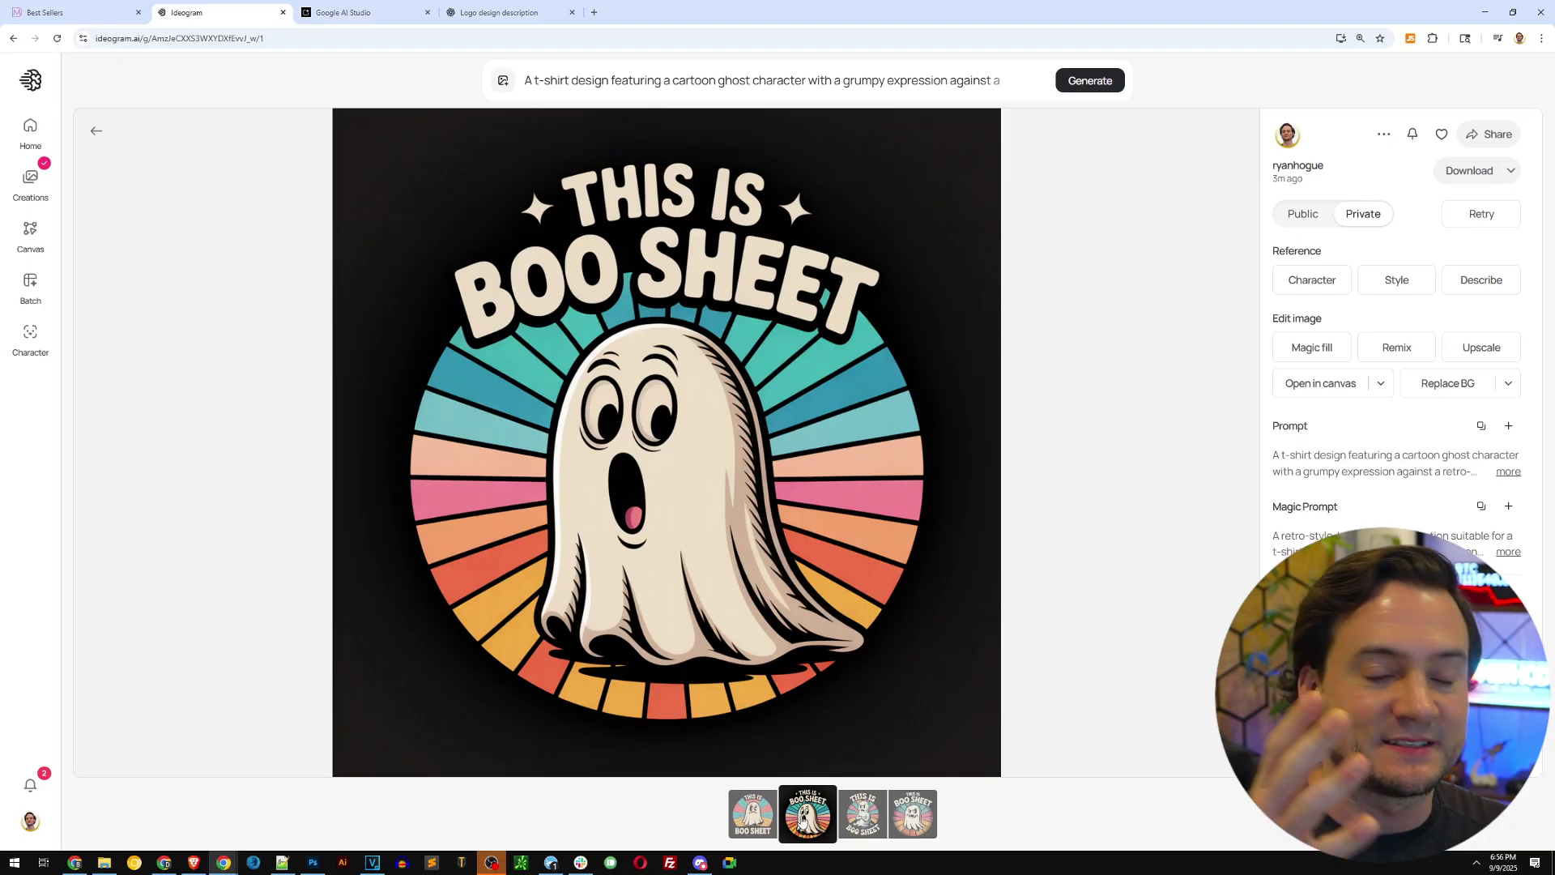
pyautogui.press('ctrl+Print')
pyautogui.moveTo(373, 254); pyautogui.dragTo(1024, 723)
pyautogui.hotkey('ctrl', 'shift', 'Tab')
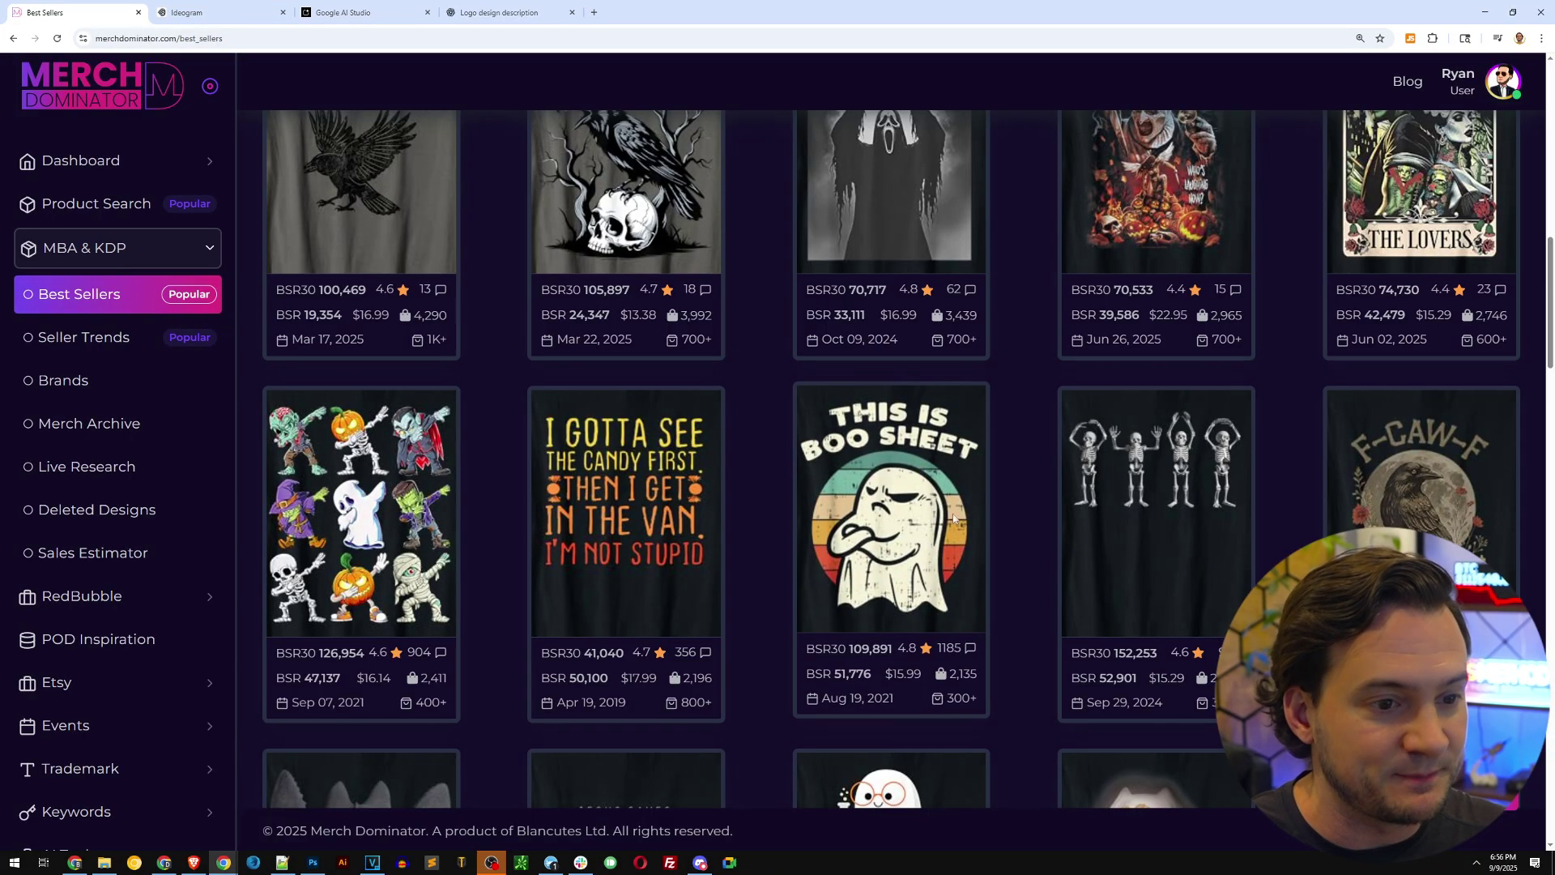
pyautogui.press('ctrl+Print')
pyautogui.moveTo(789, 389); pyautogui.dragTo(982, 640)
pyautogui.hotkey('ctrl', 'Tab')
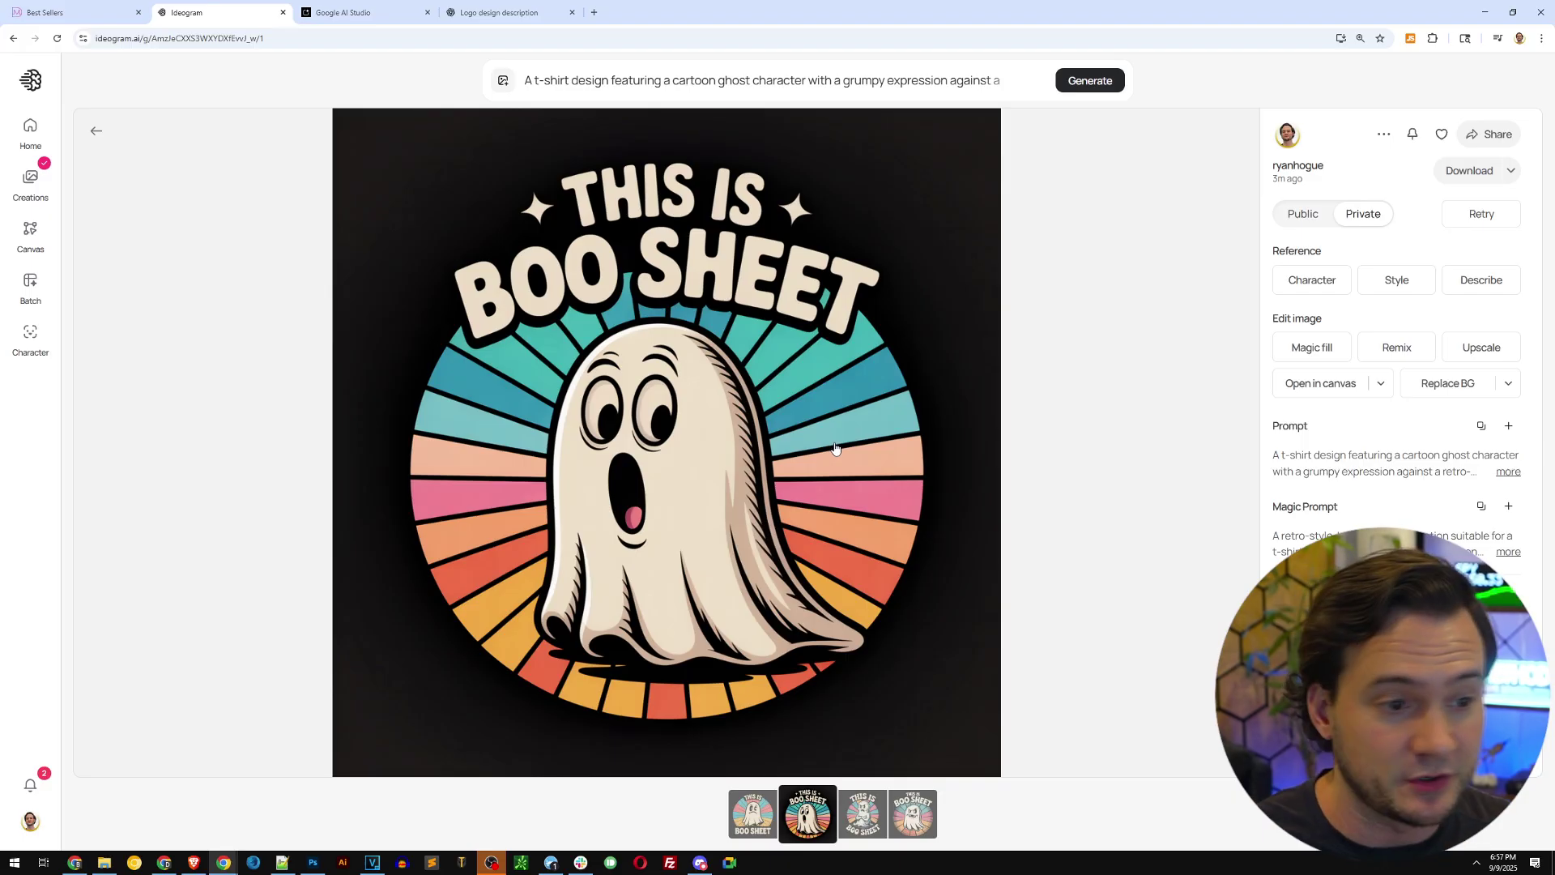
# Step: Compare all four Ideogram ghost variations with the original, then bring up Google AI Studio's result
pyautogui.click(862, 814)
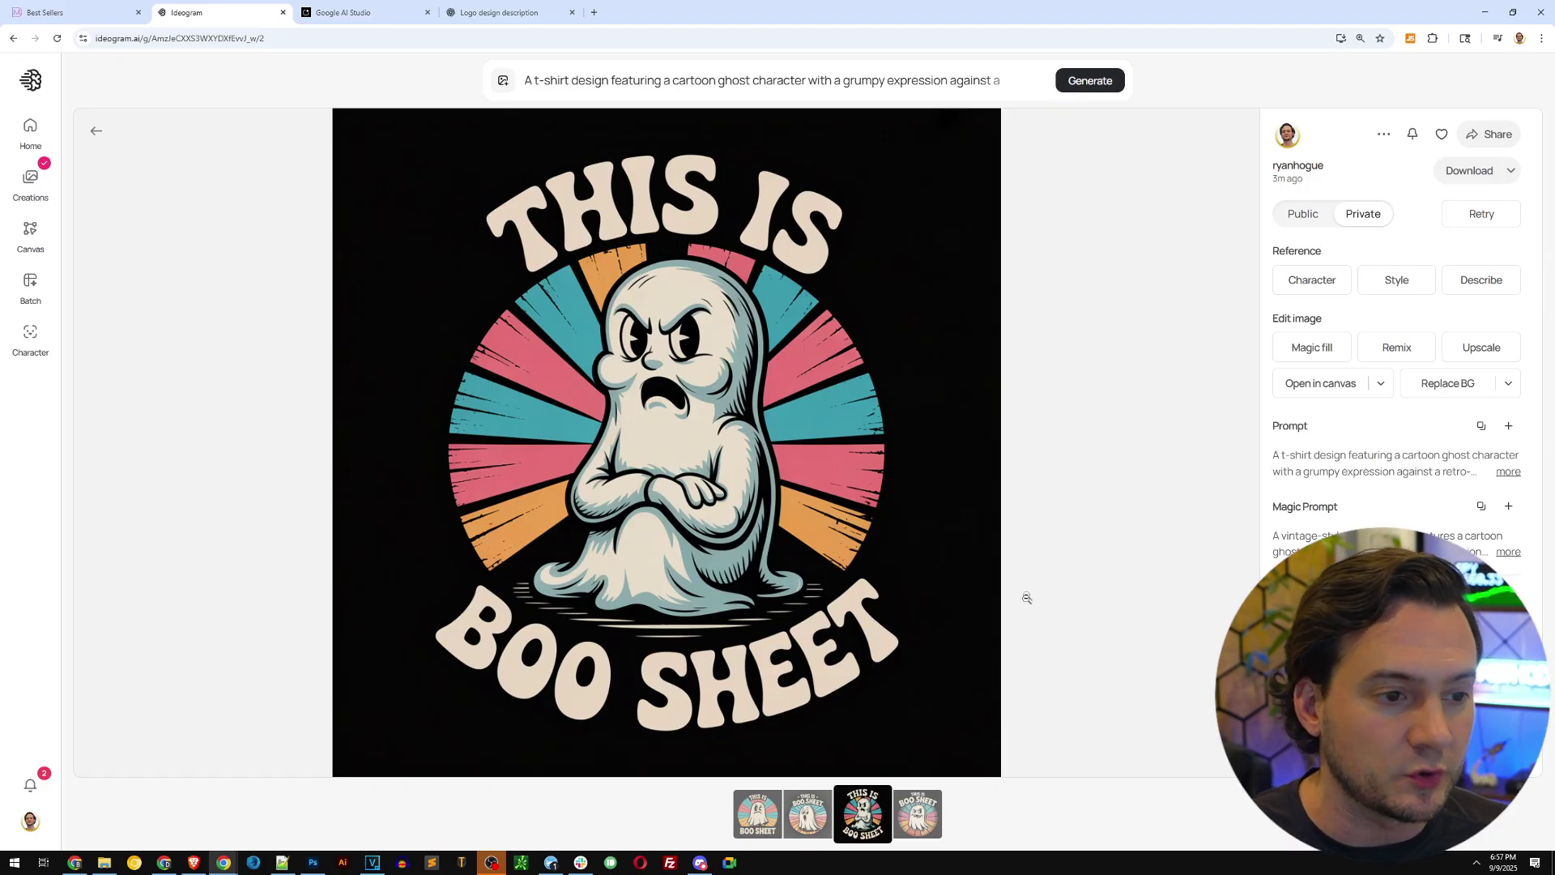
pyautogui.click(818, 822)
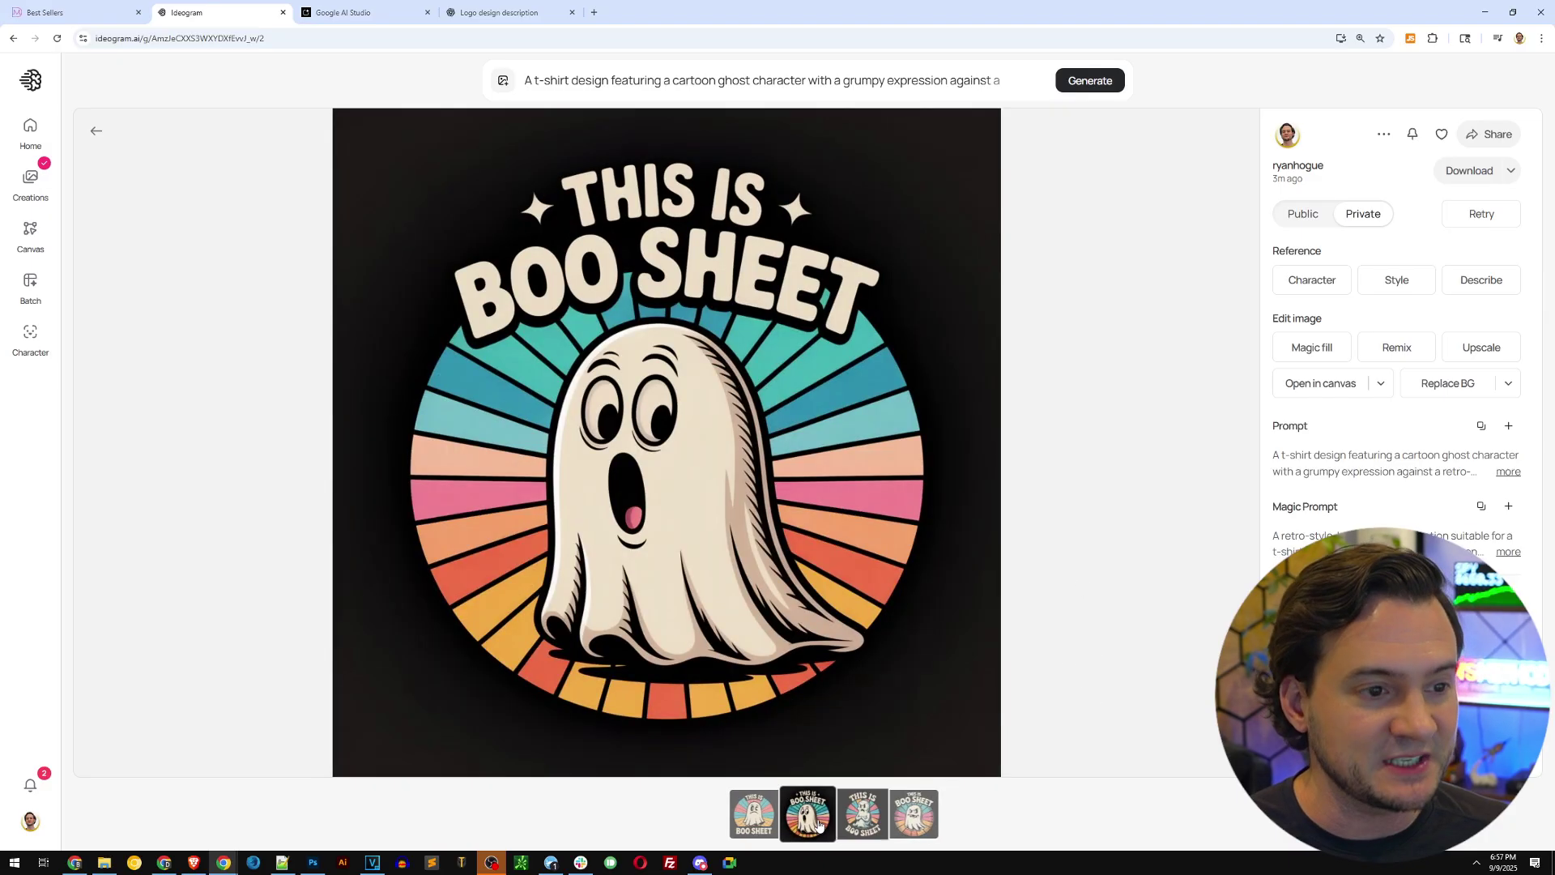
pyautogui.click(752, 814)
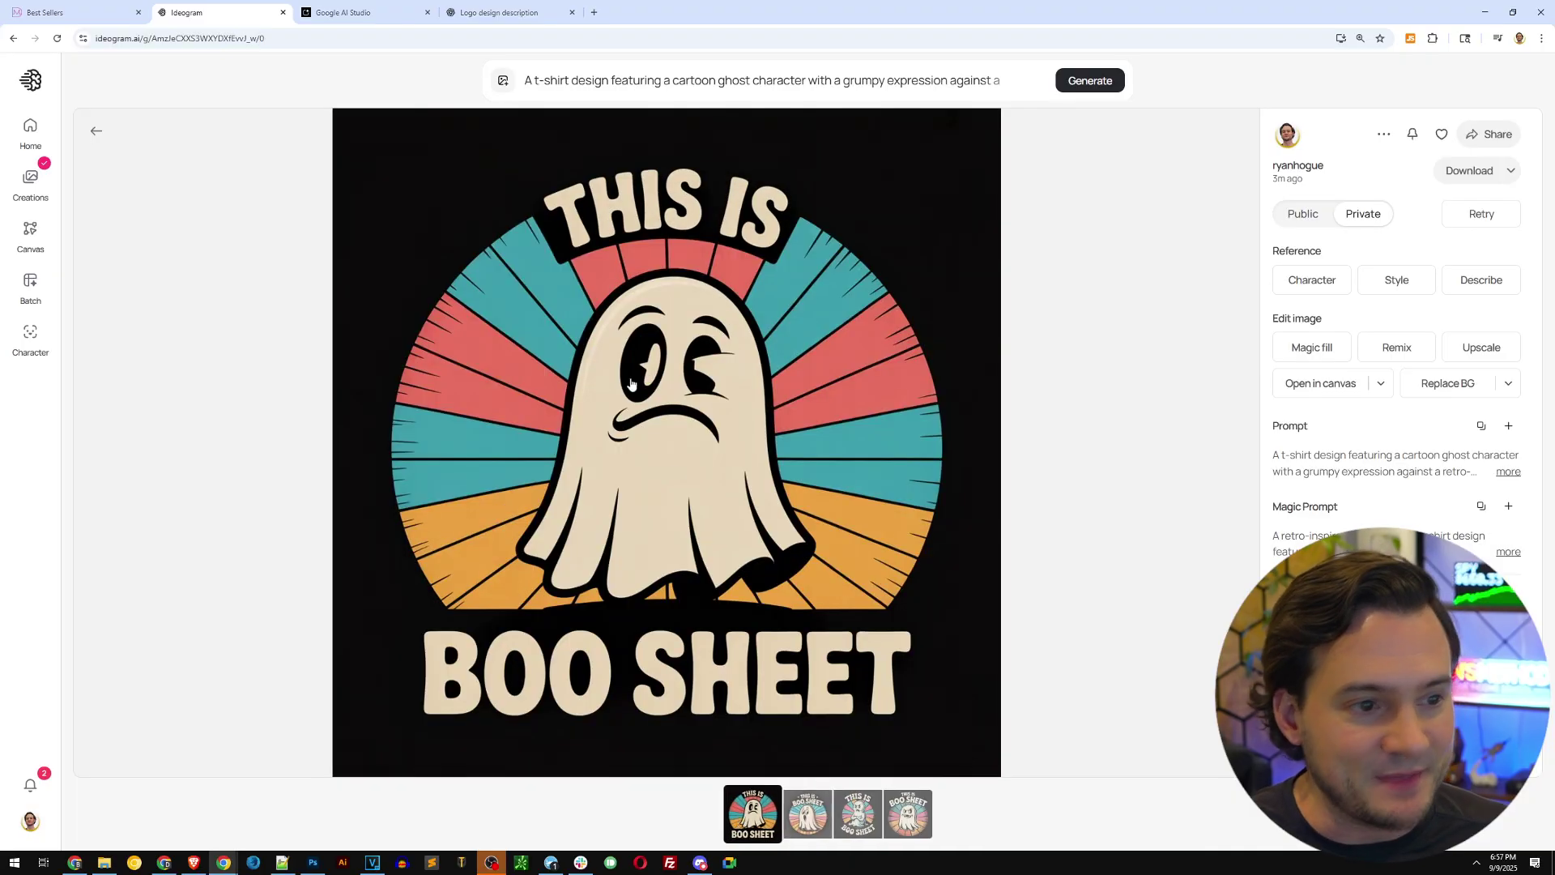
pyautogui.hotkey('ctrl', '1')
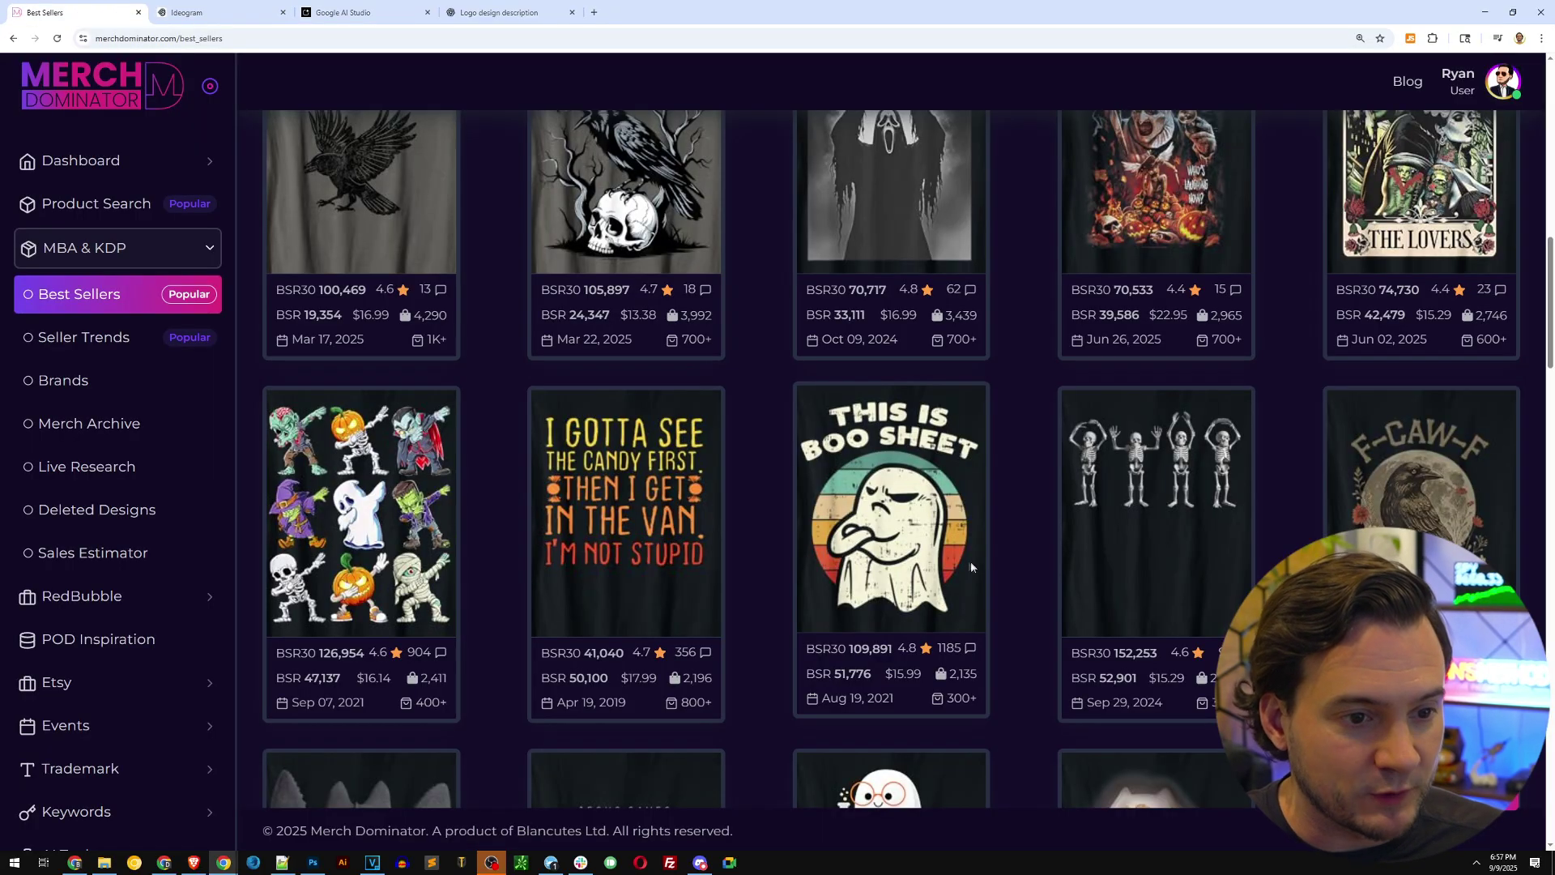
pyautogui.hotkey('ctrl', '3')
pyautogui.hotkey('ctrl', '2')
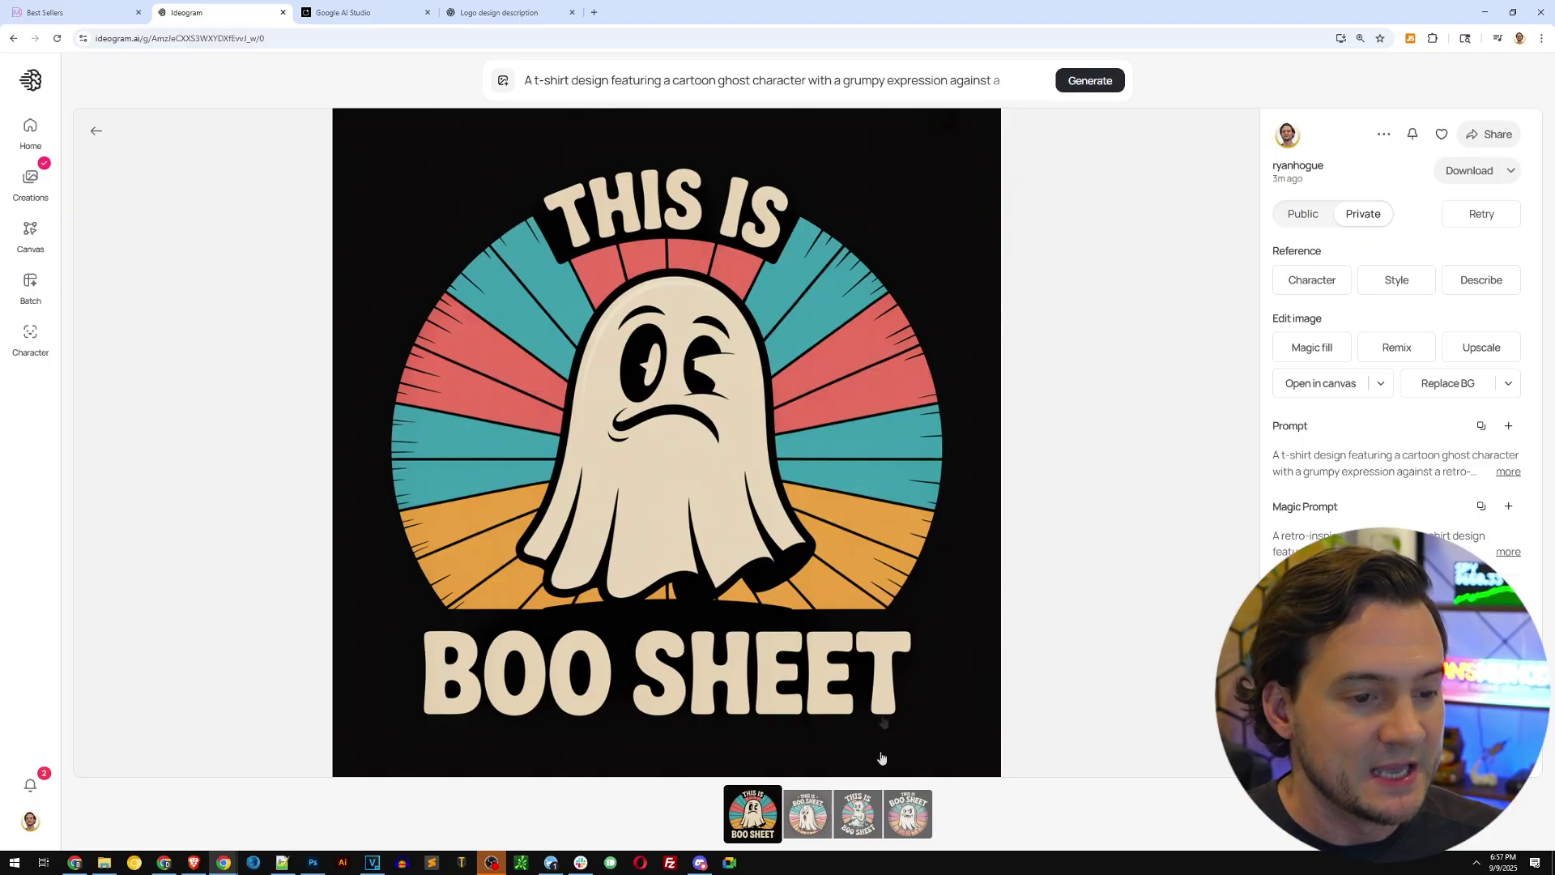
pyautogui.click(863, 813)
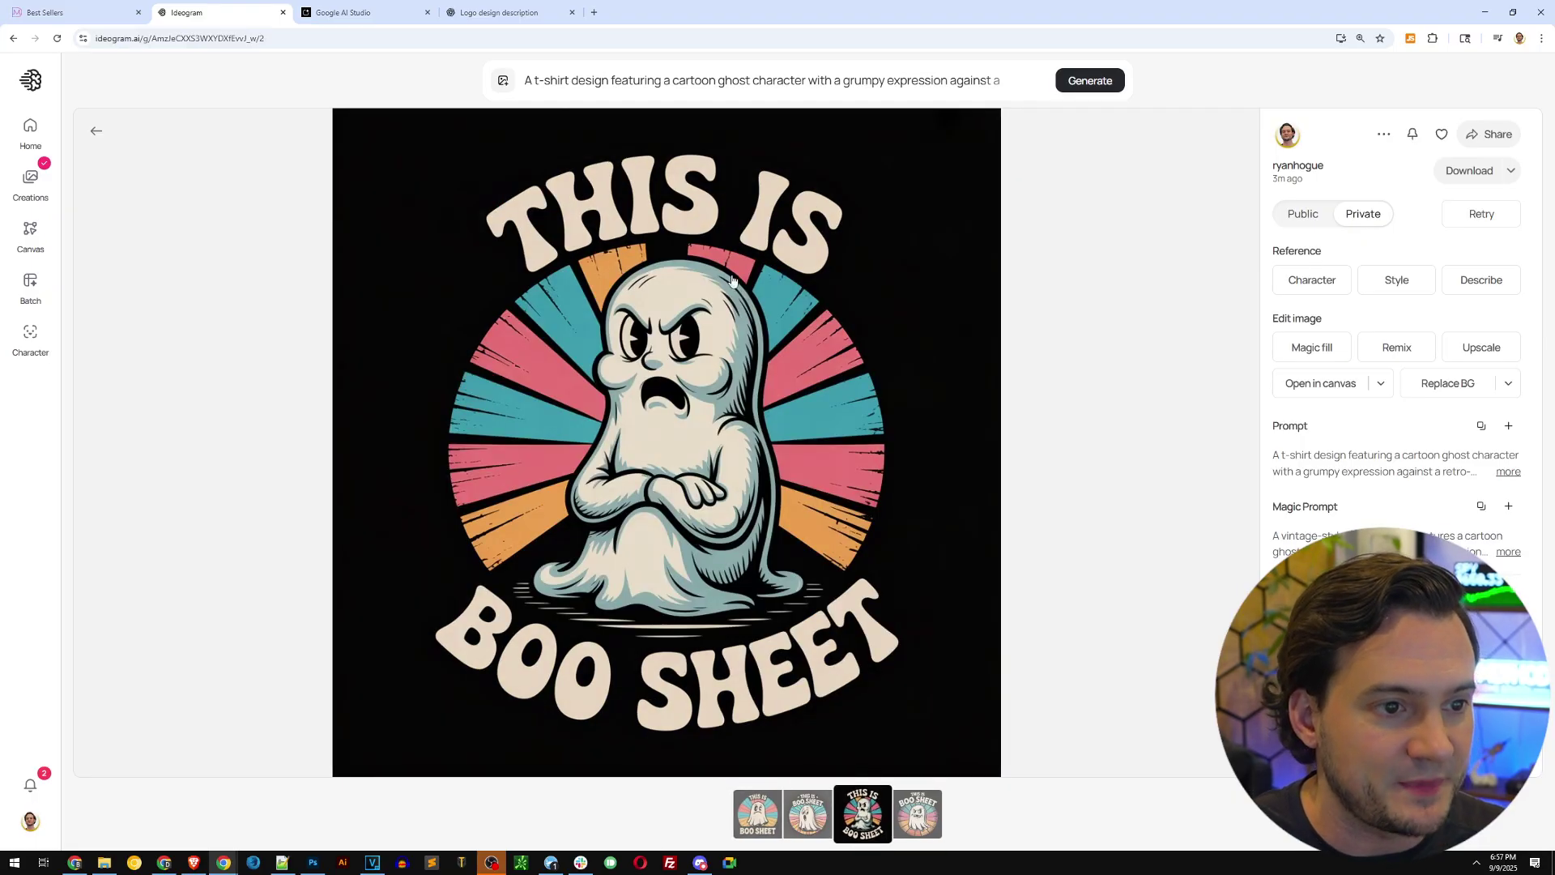
pyautogui.press('Right')
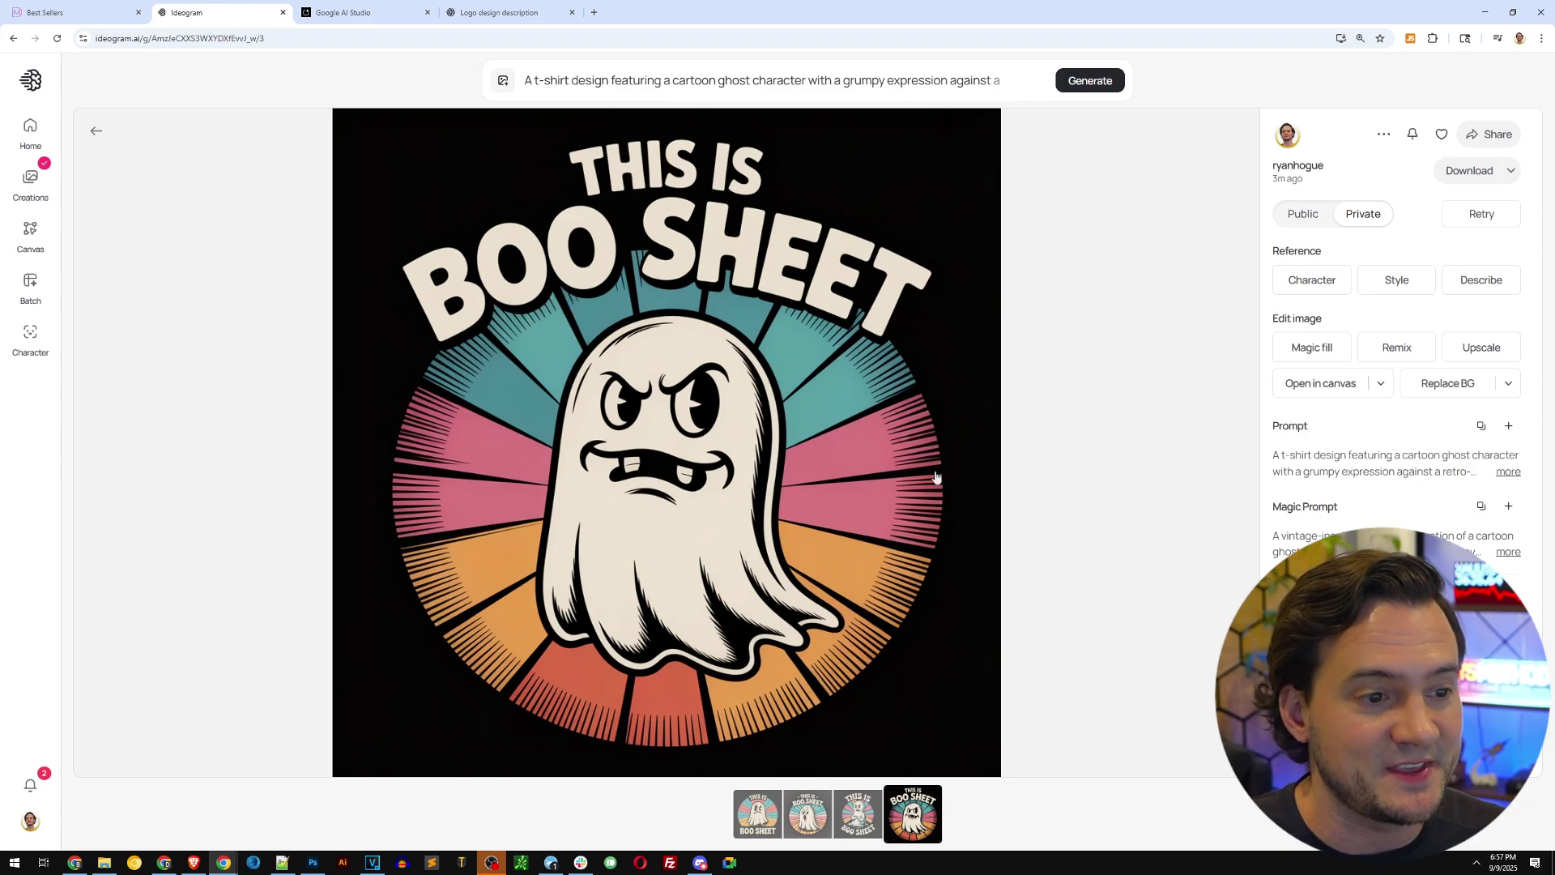
pyautogui.click(383, 24)
# Step: View AI Studio's transparent grumpy-ghost PNG full-size beside Ideogram's, then bring up ChatGPT's version
pyautogui.click(519, 486)
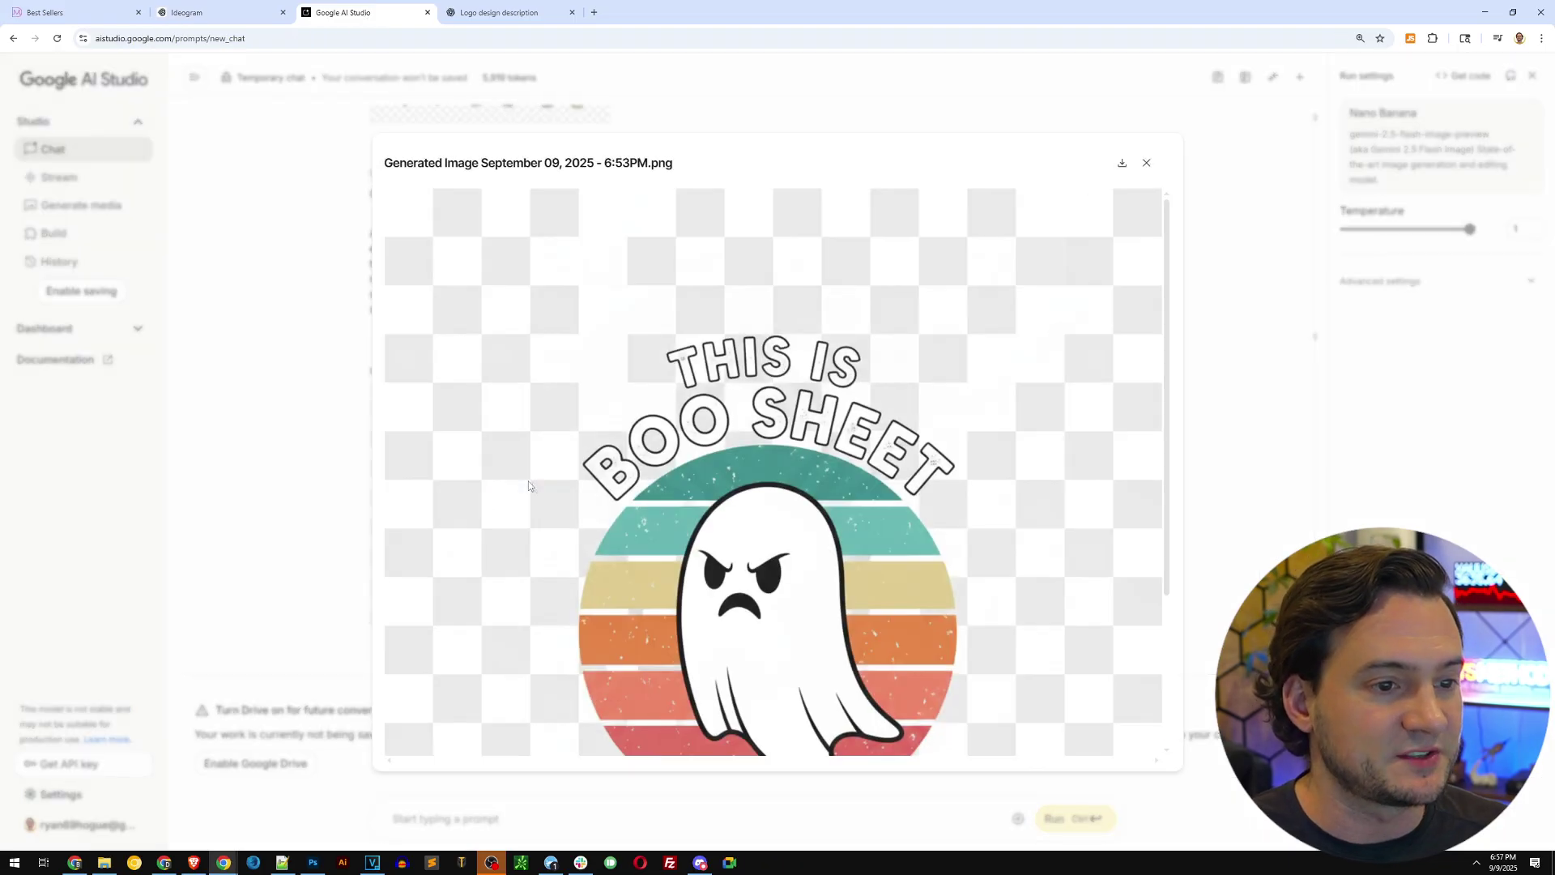
pyautogui.scroll(-2, 1080, 573)
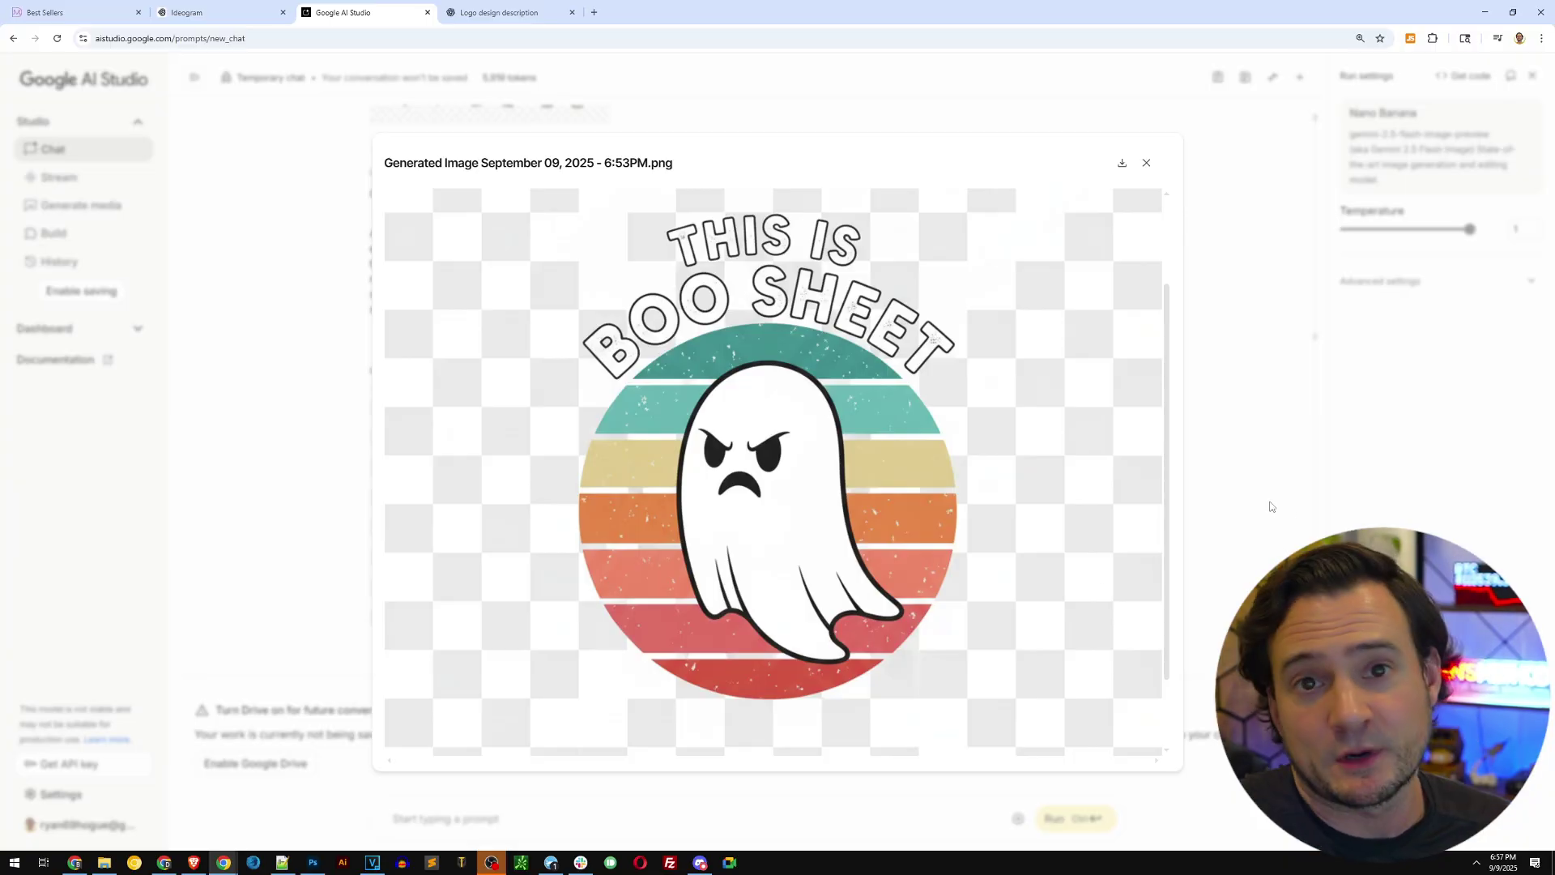
pyautogui.click(219, 12)
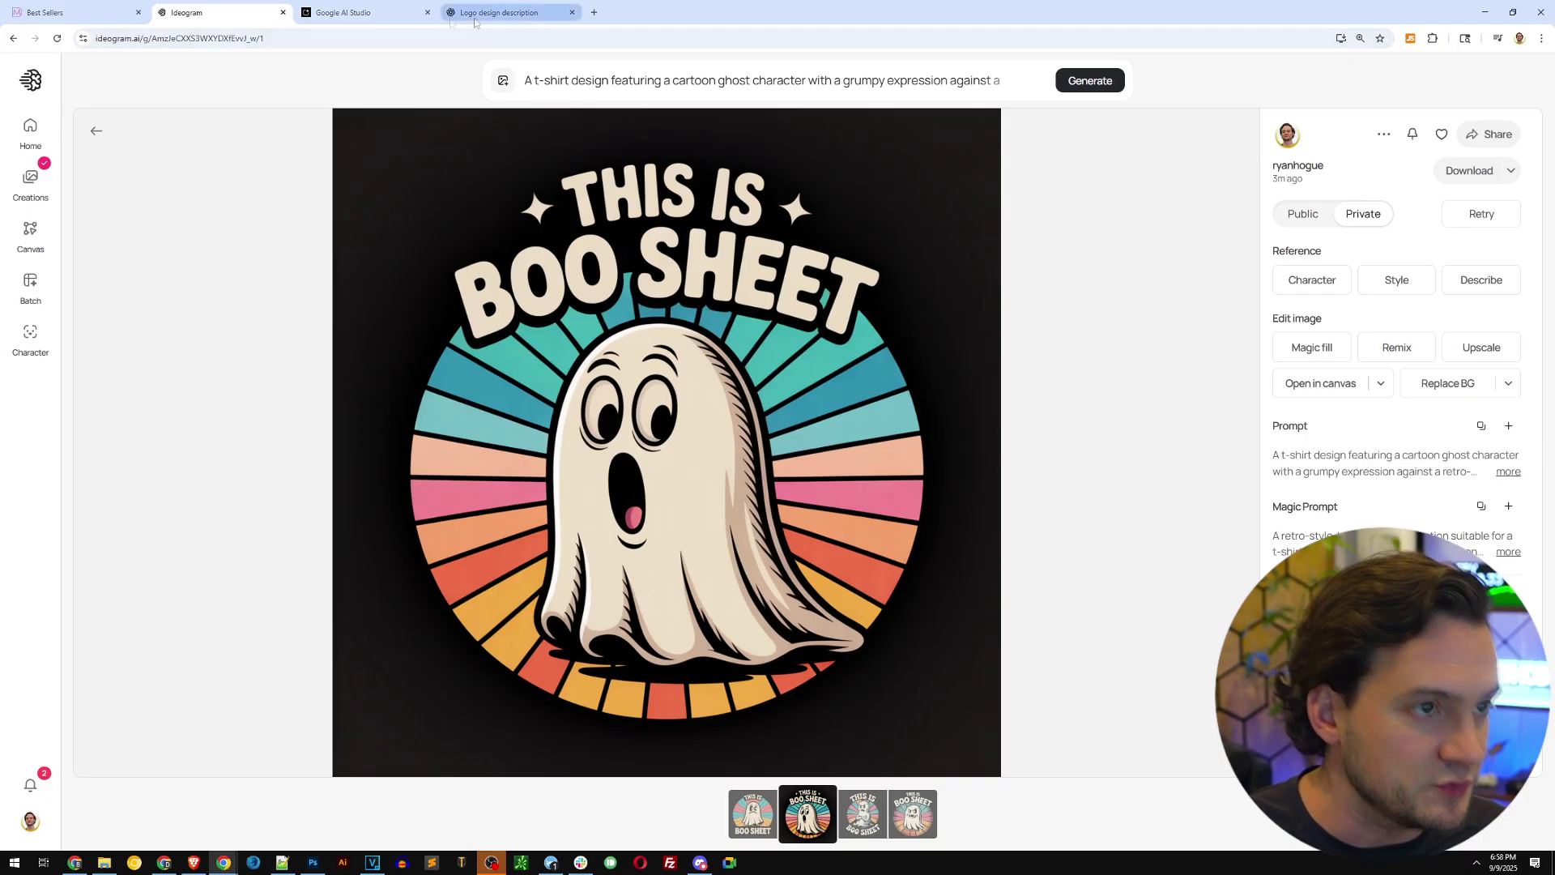
pyautogui.click(393, 14)
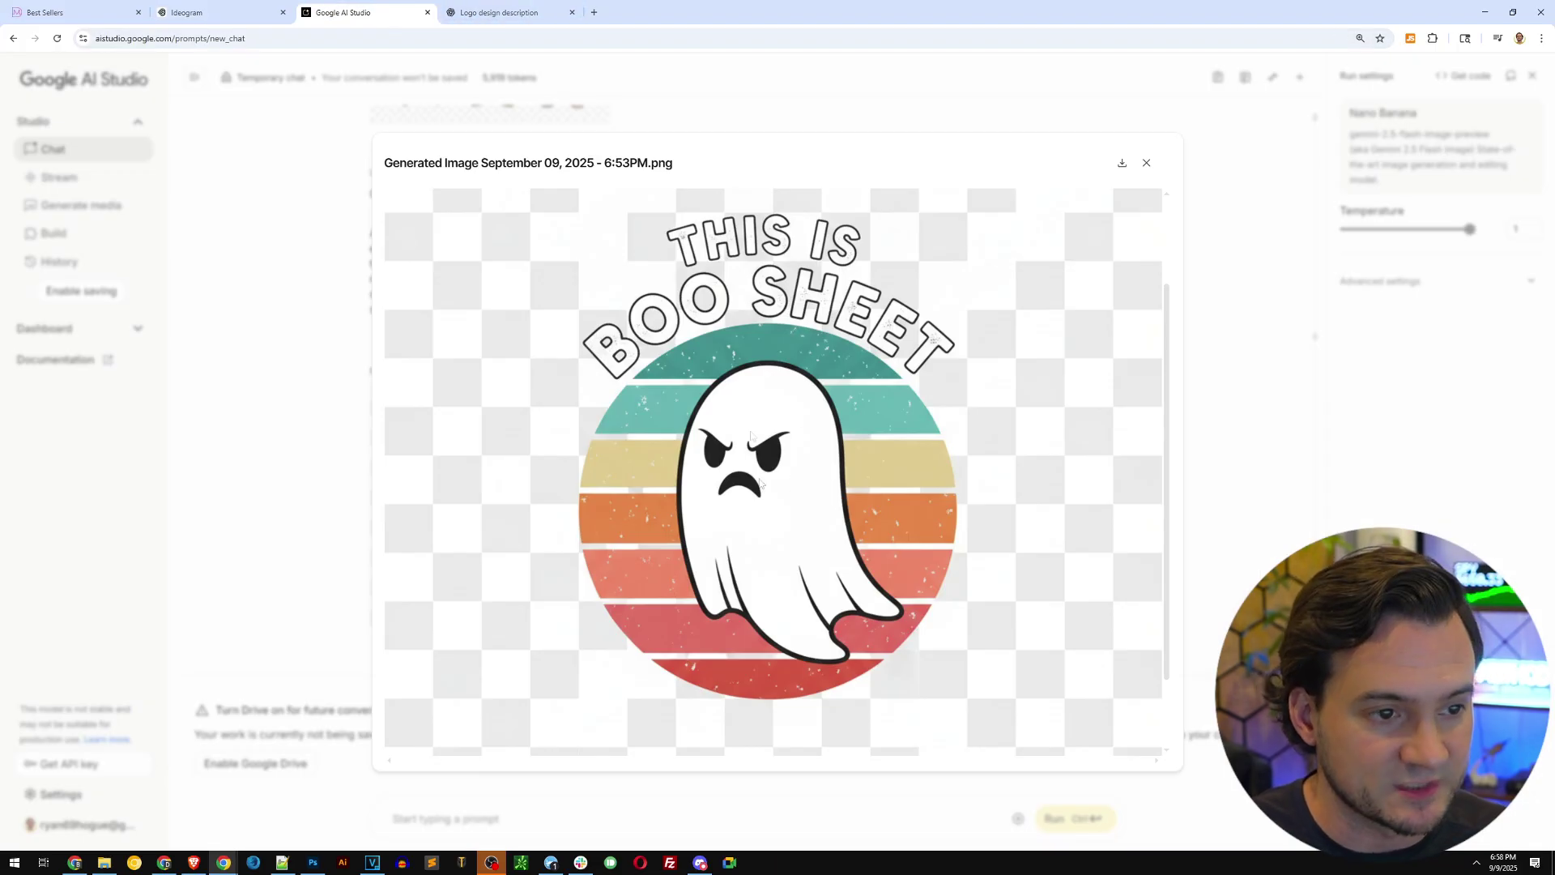
pyautogui.click(520, 13)
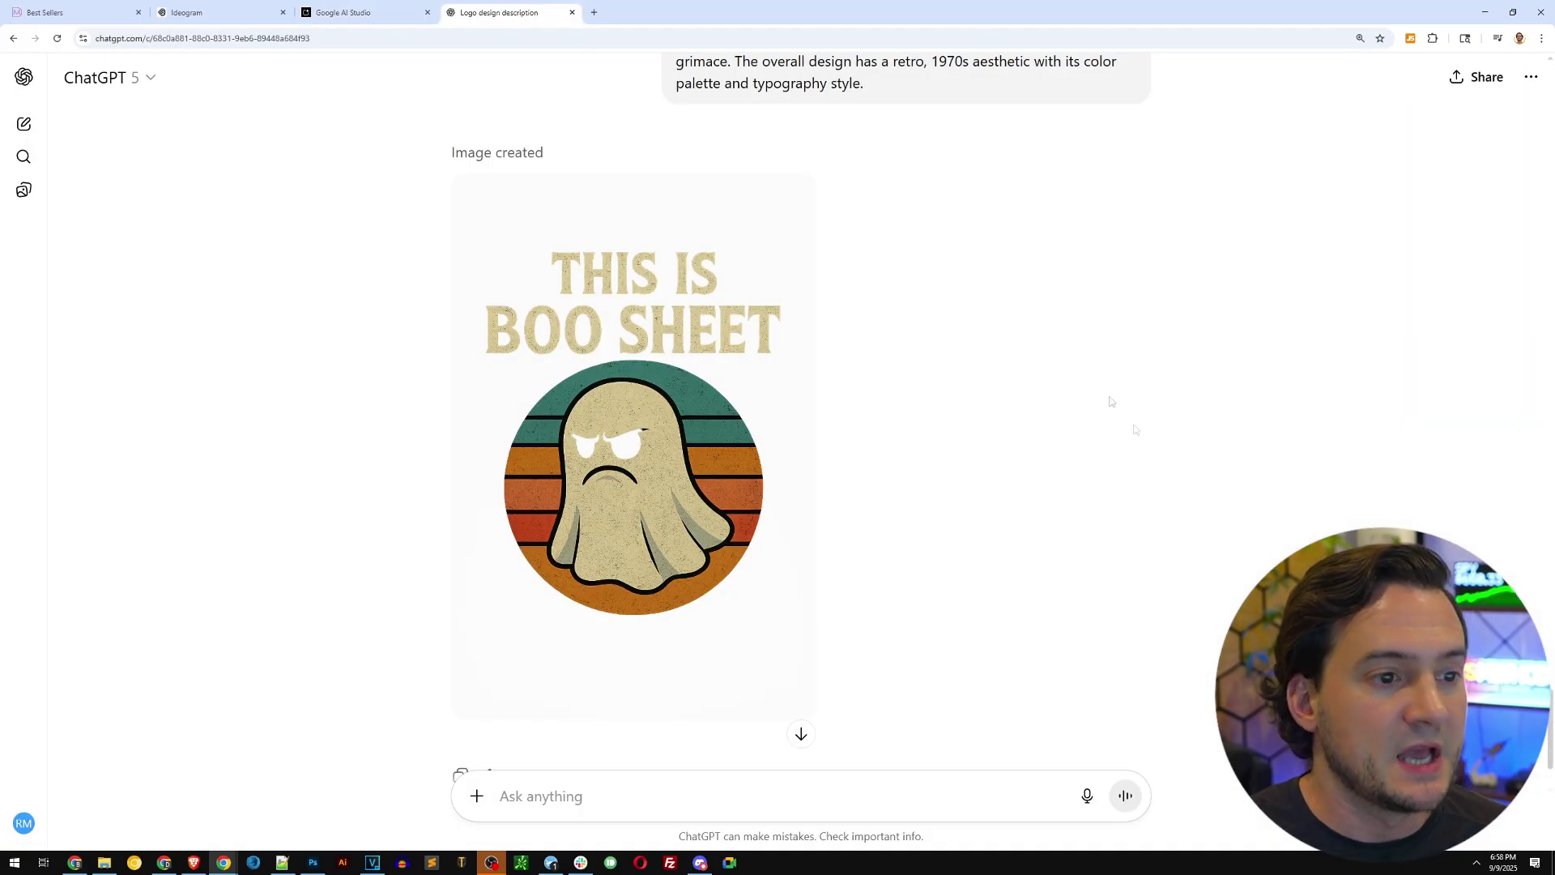
# Step: Inspect ChatGPT's striped-circle ghost full-screen, then compare it with Ideogram's and the Merch Dominator original
pyautogui.click(648, 477)
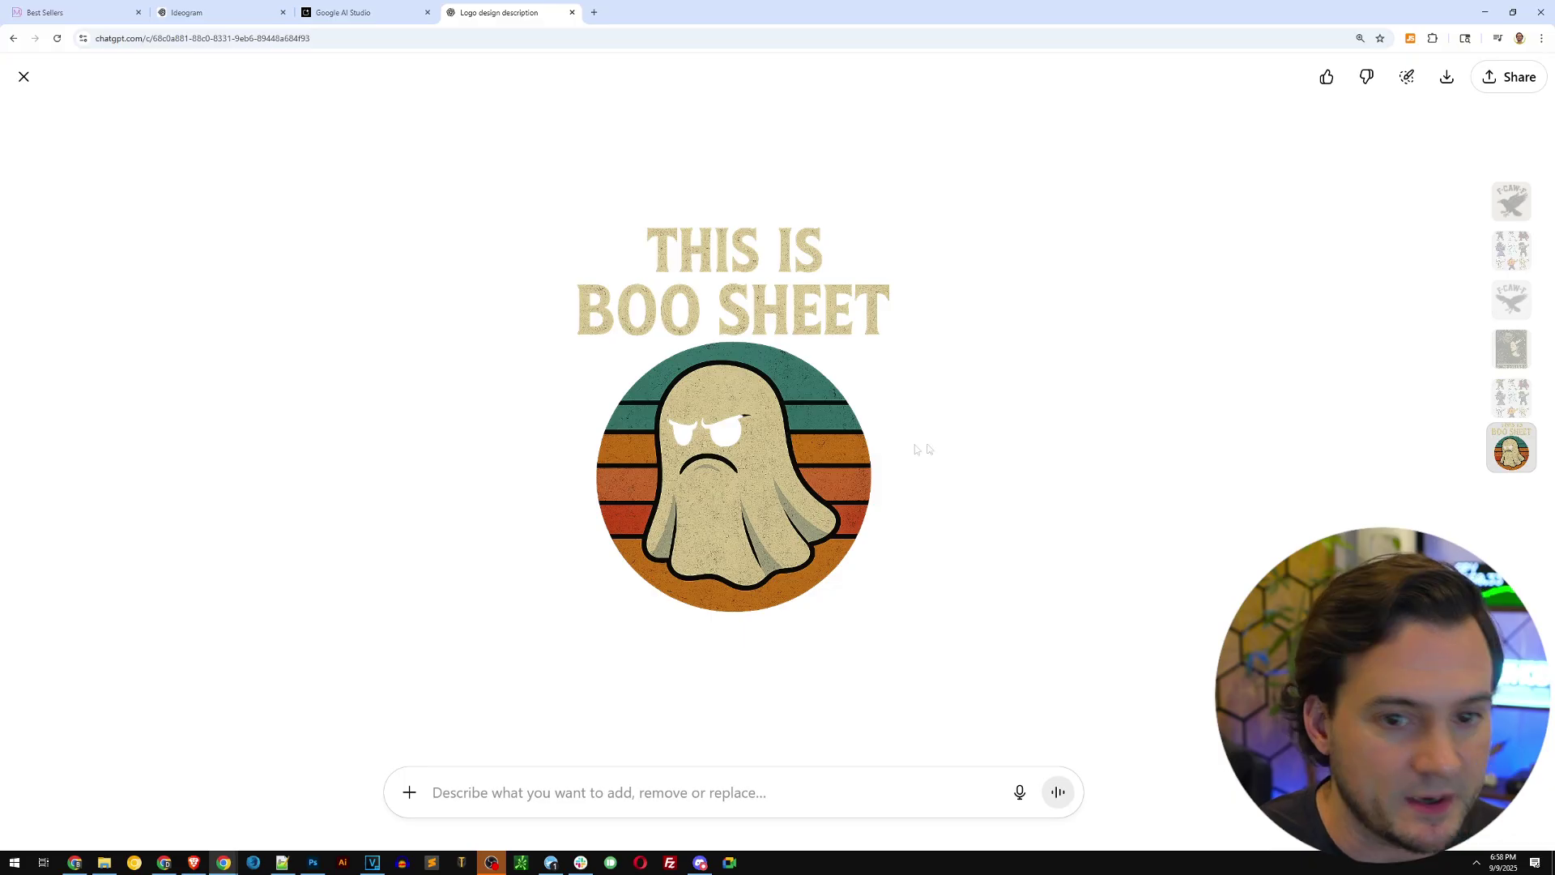
pyautogui.click(23, 76)
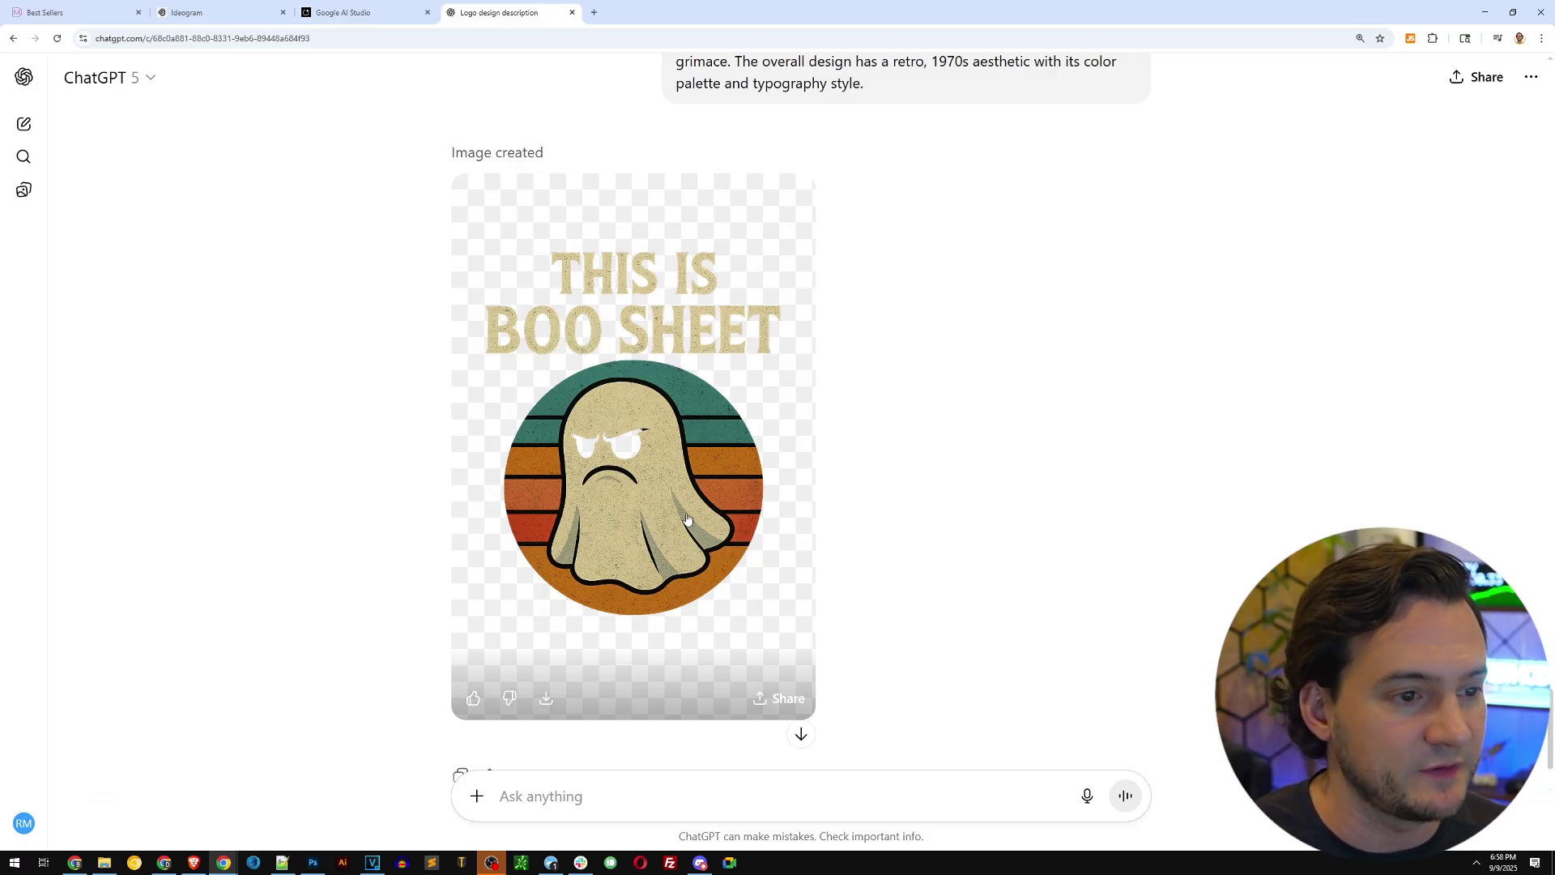
pyautogui.click(687, 518)
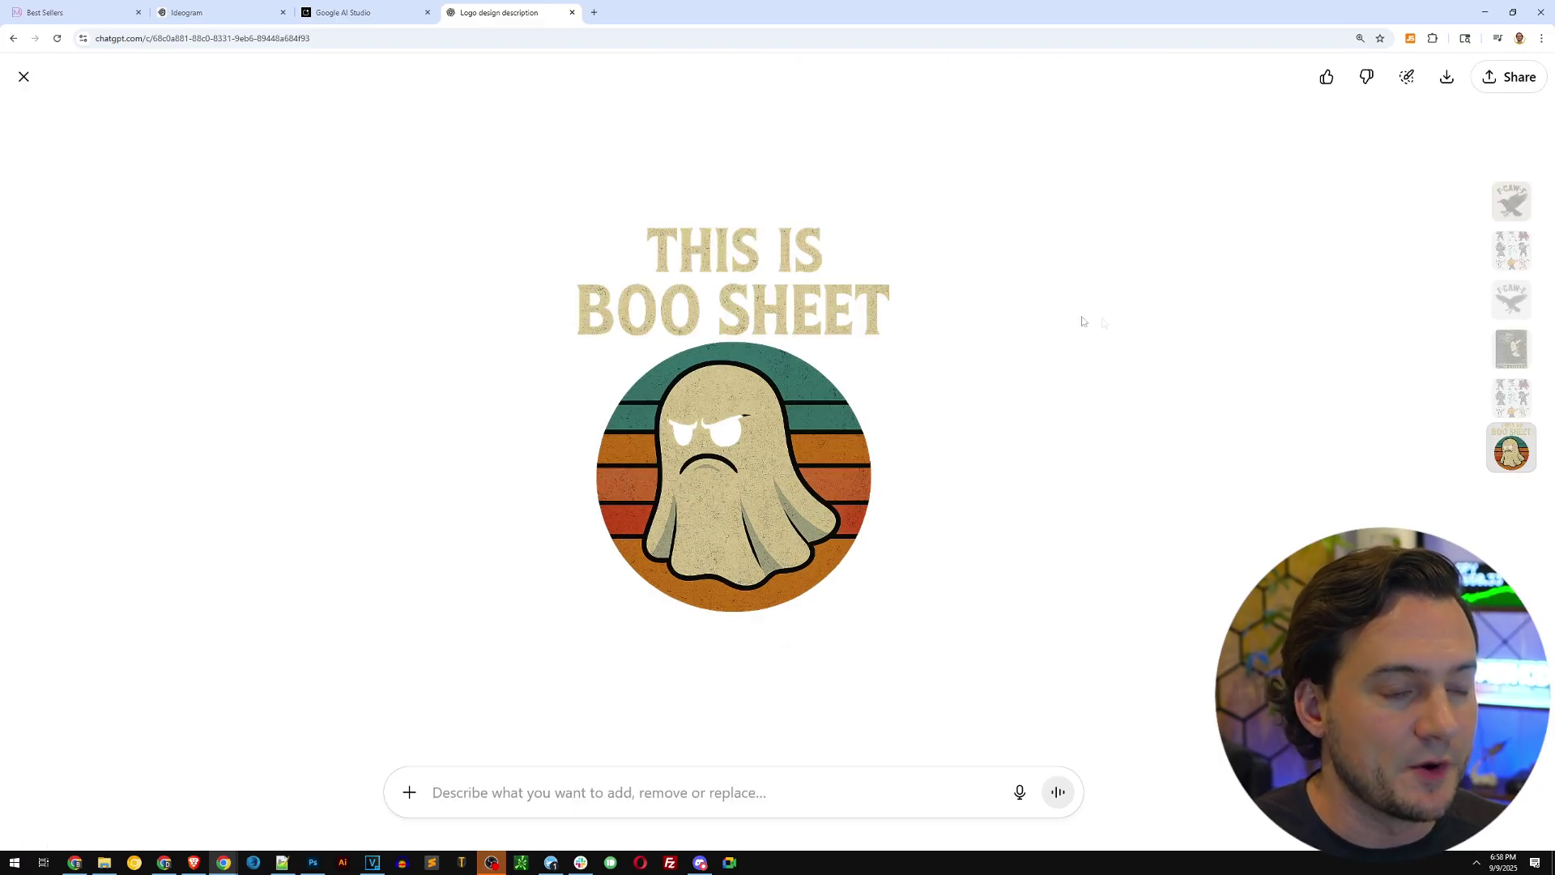
pyautogui.click(217, 12)
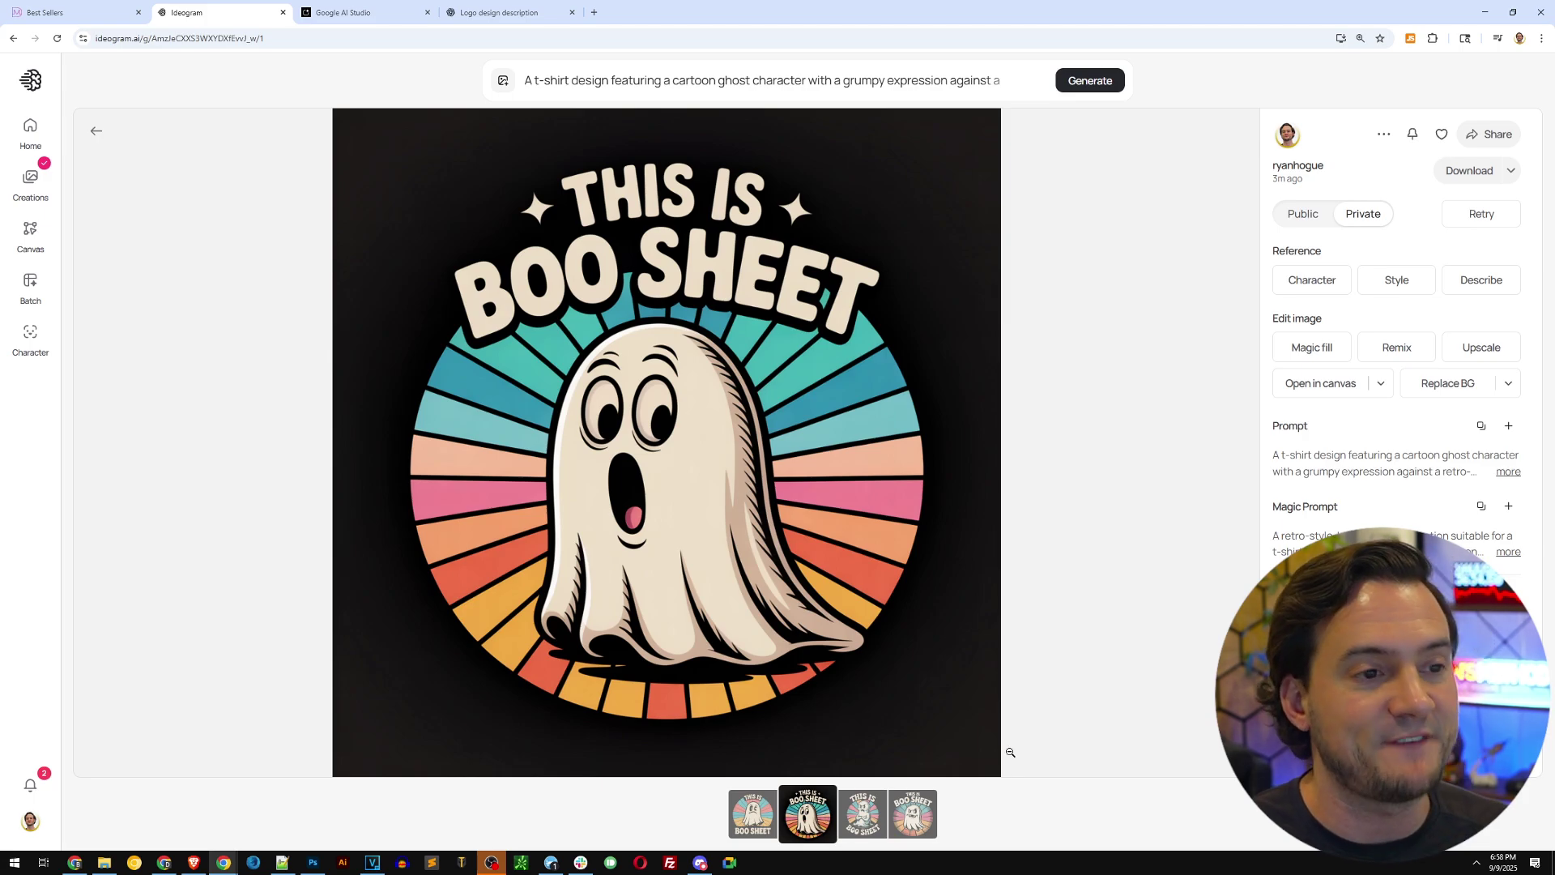
pyautogui.hotkey('ctrl', '1')
# Step: Scroll further down Merch Dominator's Halloween best-sellers grid to browse more shirt designs
pyautogui.scroll(-6, 1202, 423)
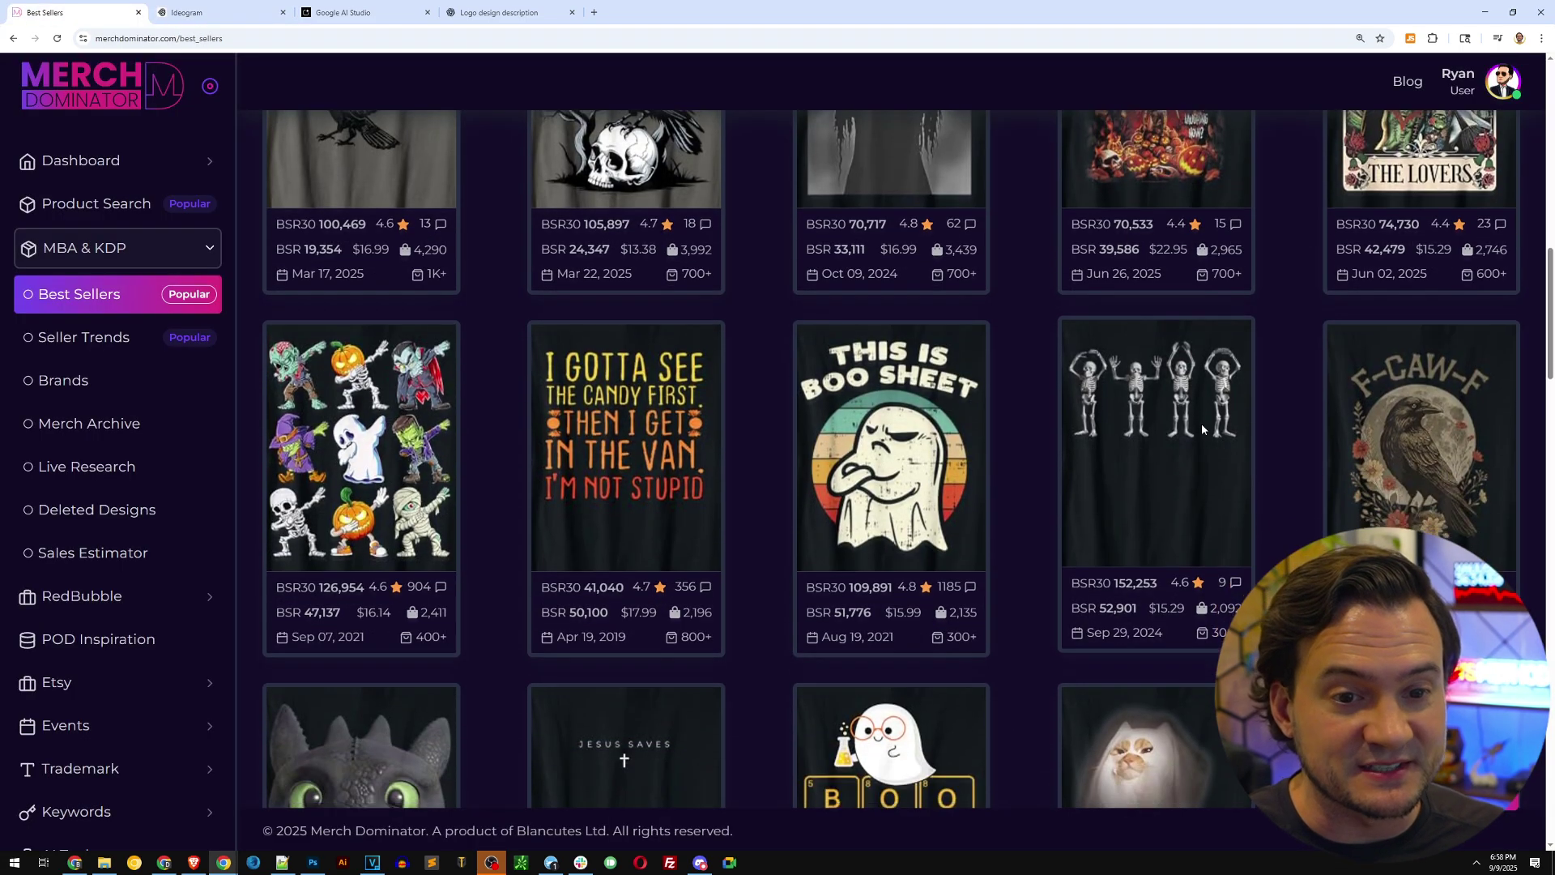
pyautogui.scroll(-7, 1196, 425)
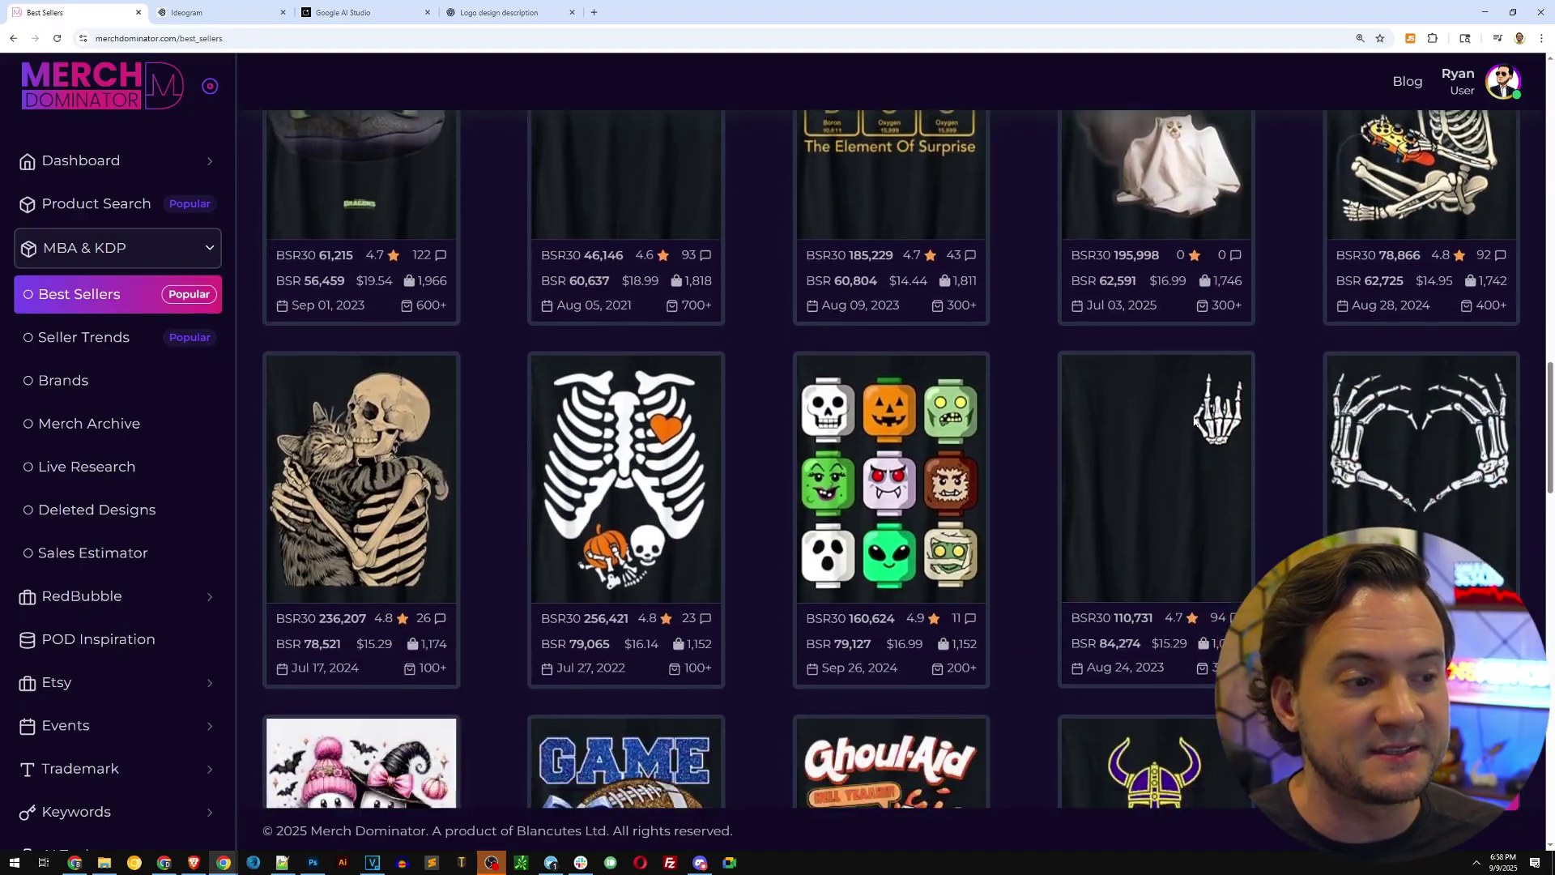
pyautogui.scroll(-8, 1197, 416)
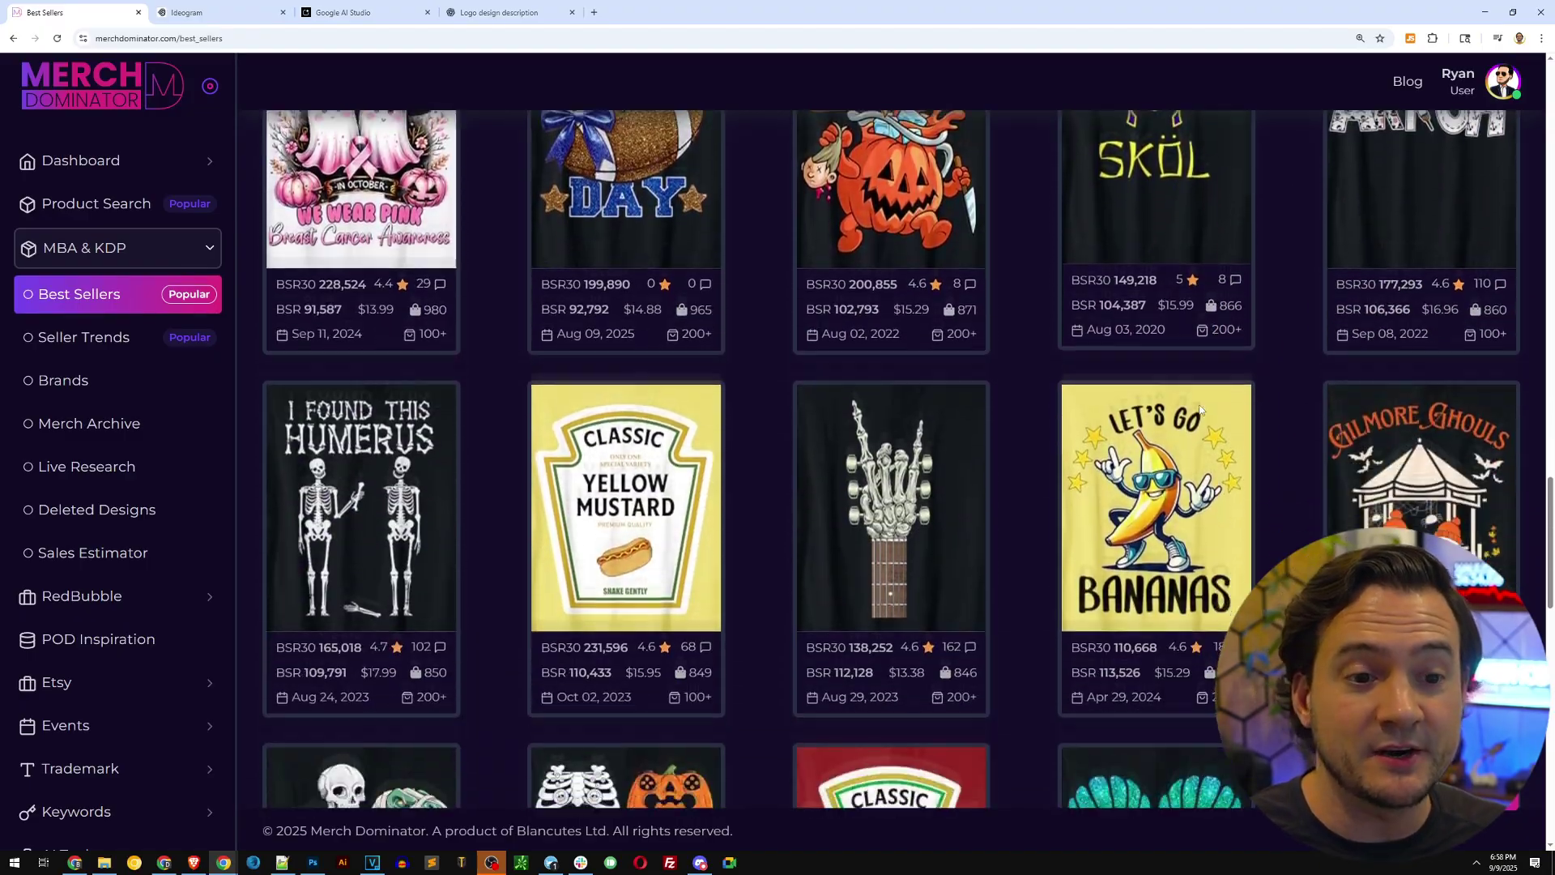
pyautogui.scroll(-4, 1202, 416)
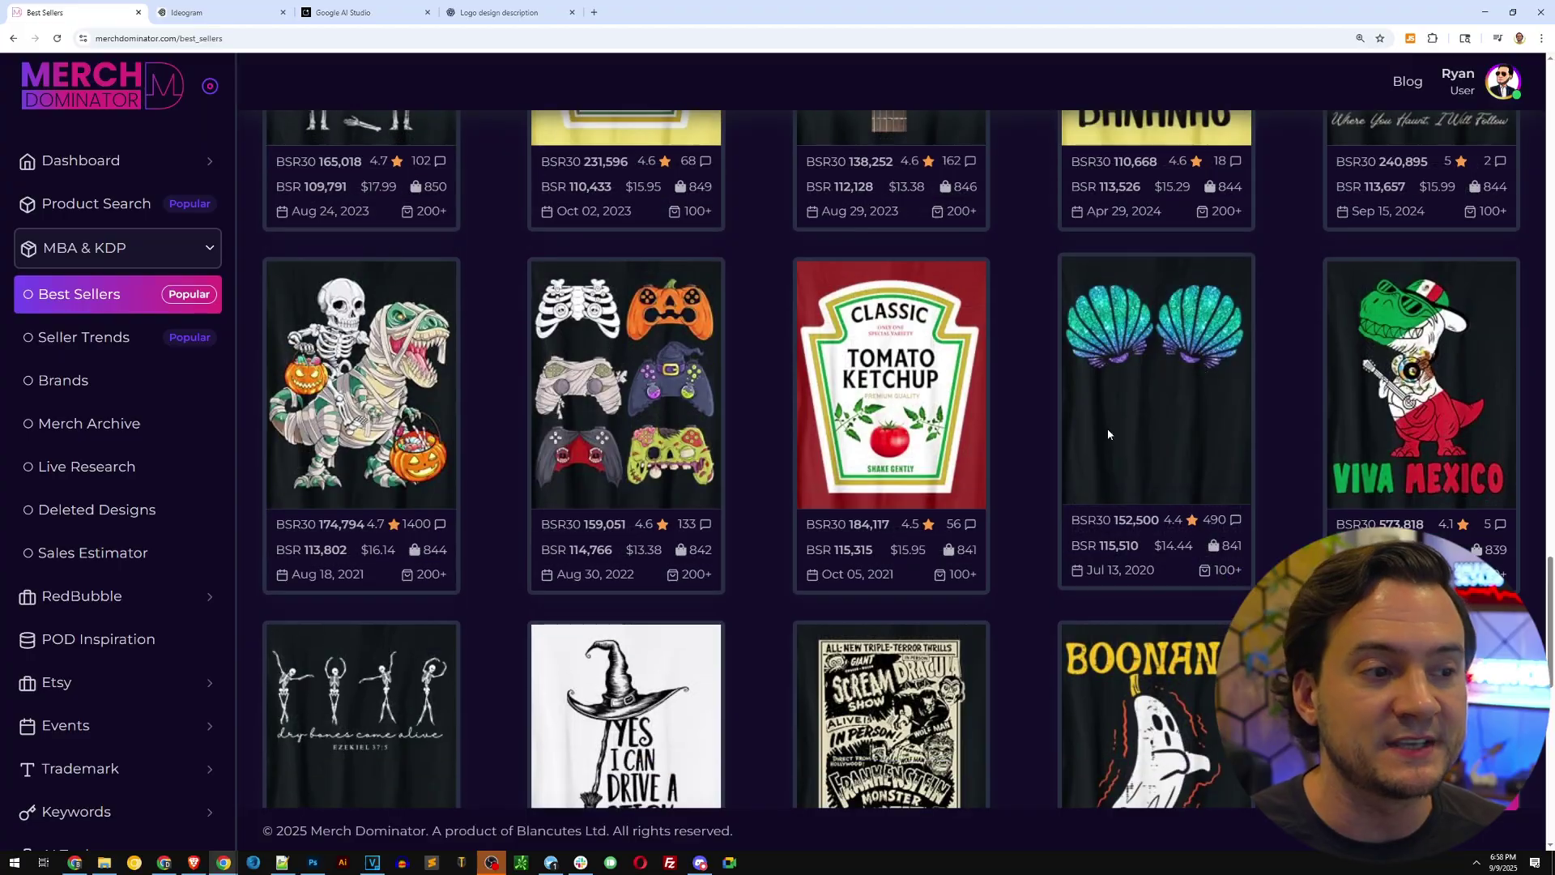